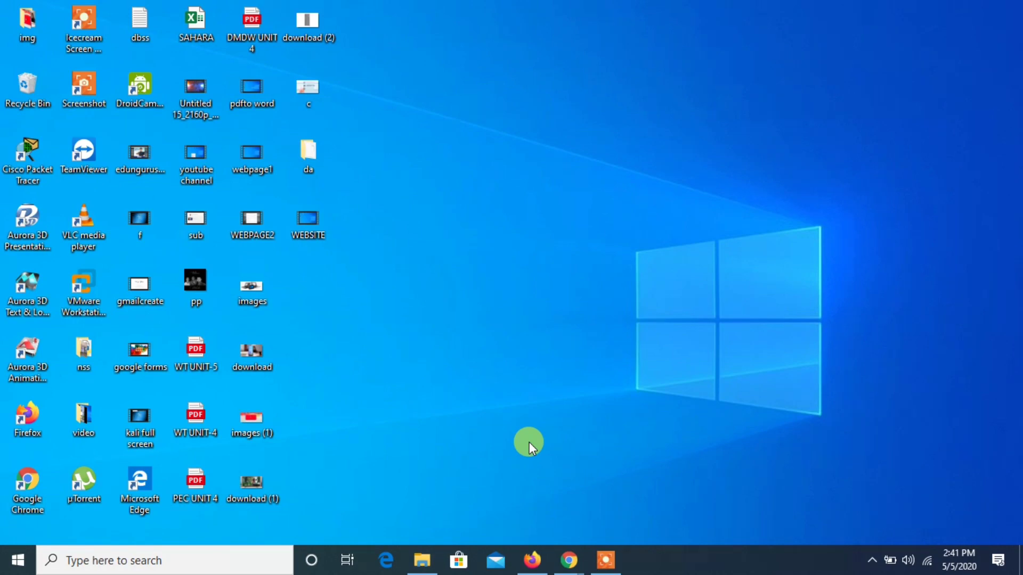
- Switch to Firefox and open the form for creating a free subdomain in the AwardSpace Domain Manager
click(532, 560)
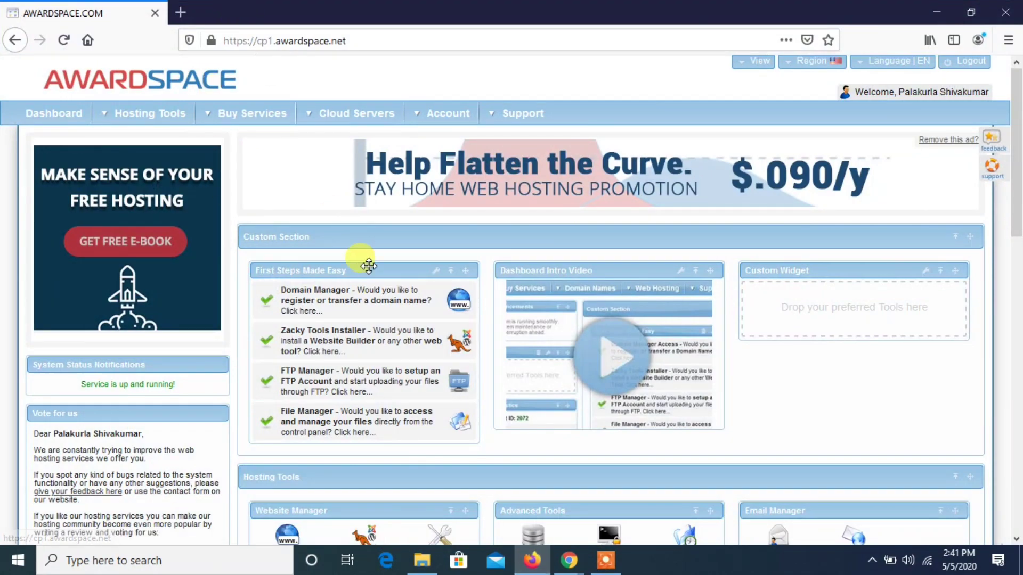
drag(1018, 205, 1016, 277)
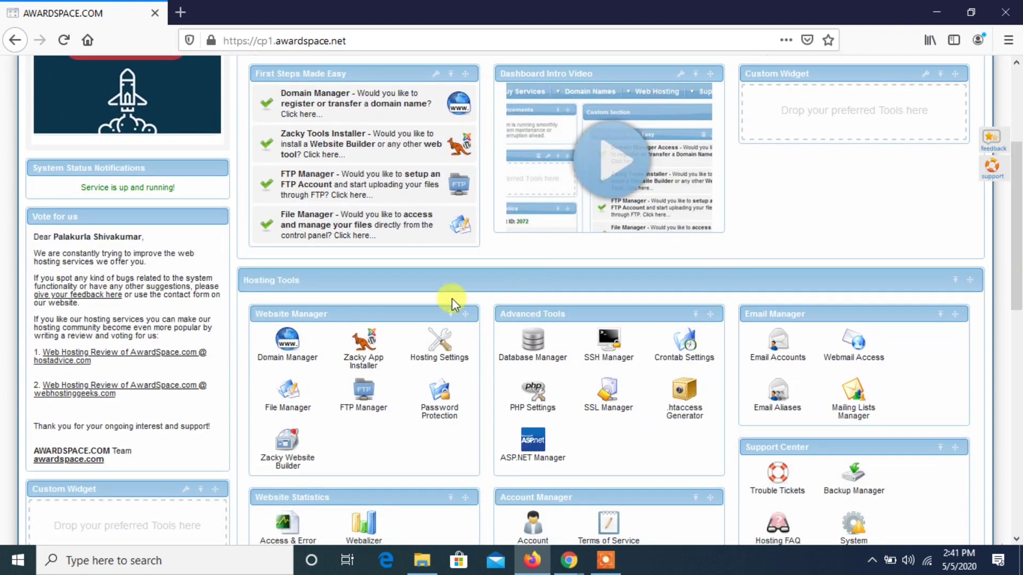
click(303, 345)
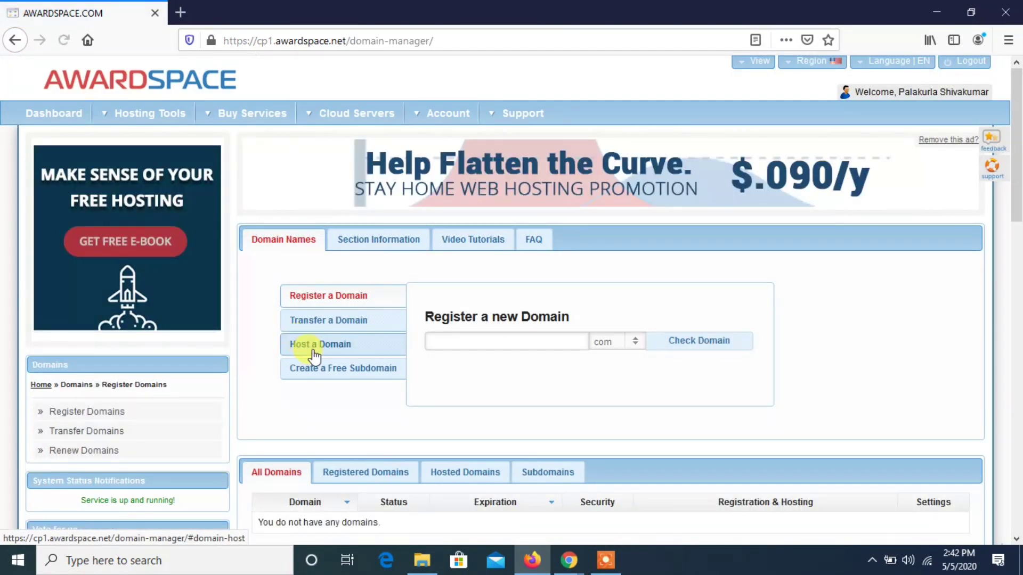
click(320, 367)
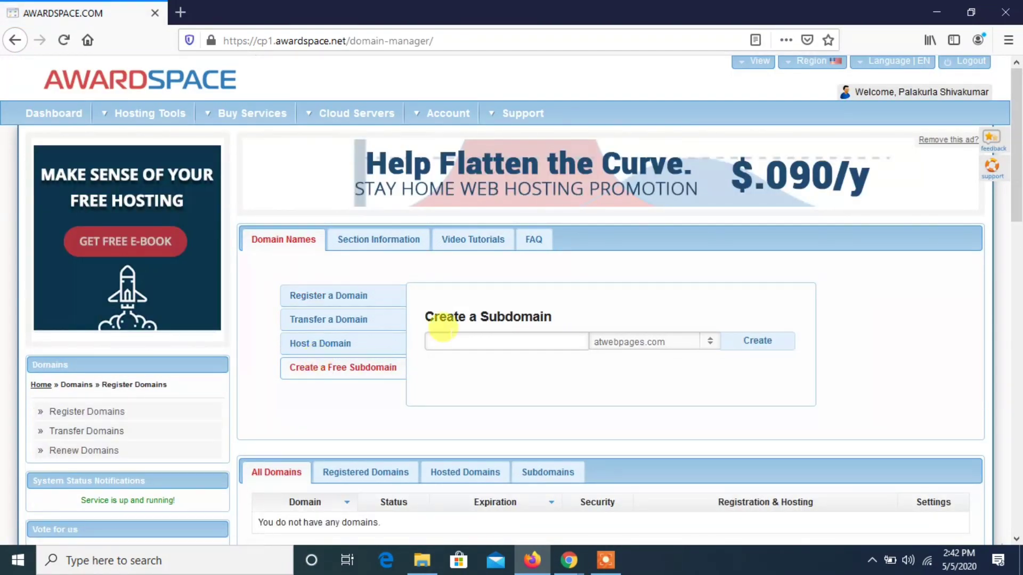
- Try to create a subdomain of atwebpages.com using the account holder's own name
click(442, 331)
text(shivakumar)
click(751, 351)
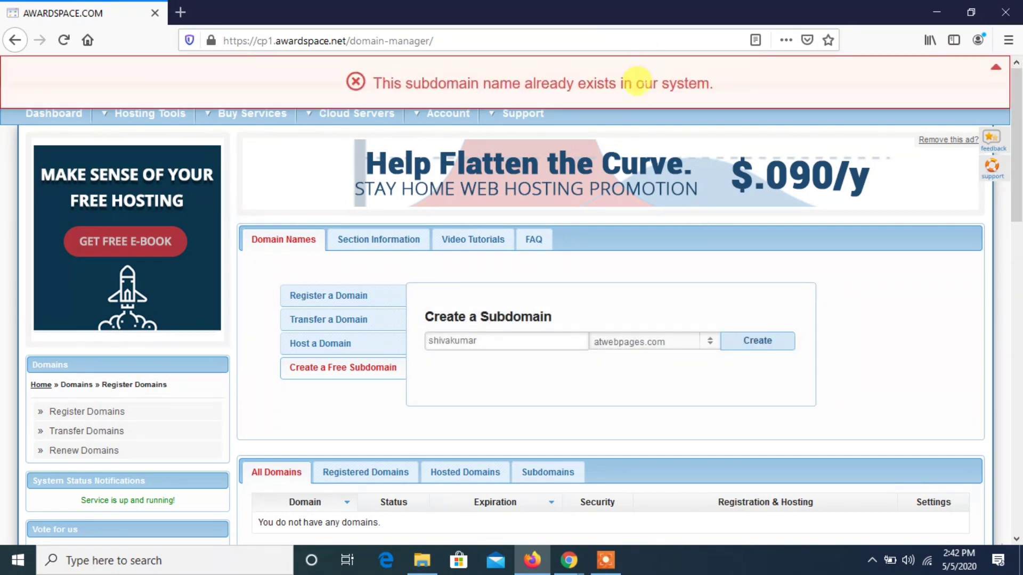
double_click(645, 84)
triple_click(645, 84)
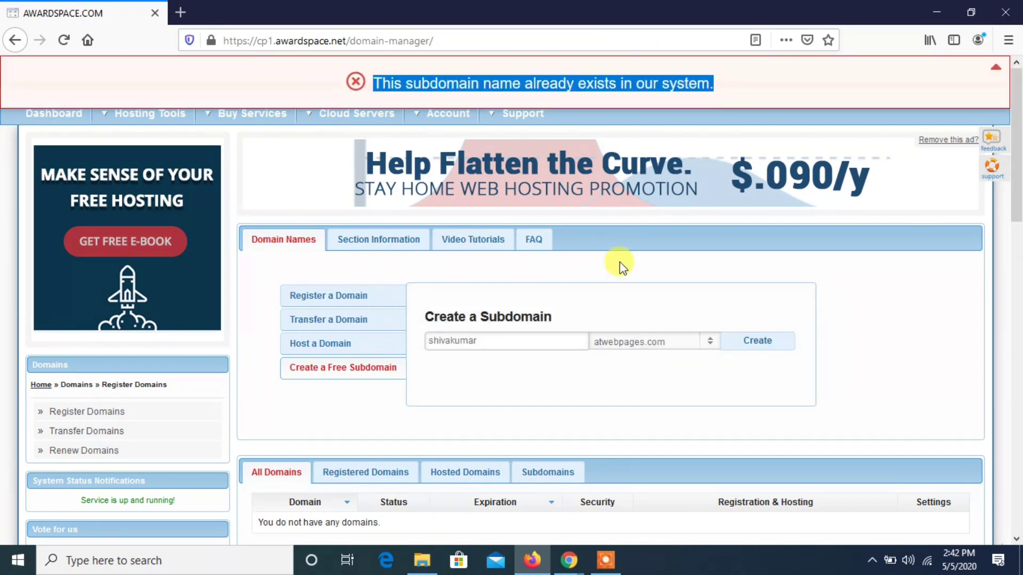
- Append 179 to the entered subdomain name and create the subdomain under atwebpages.com
click(569, 332)
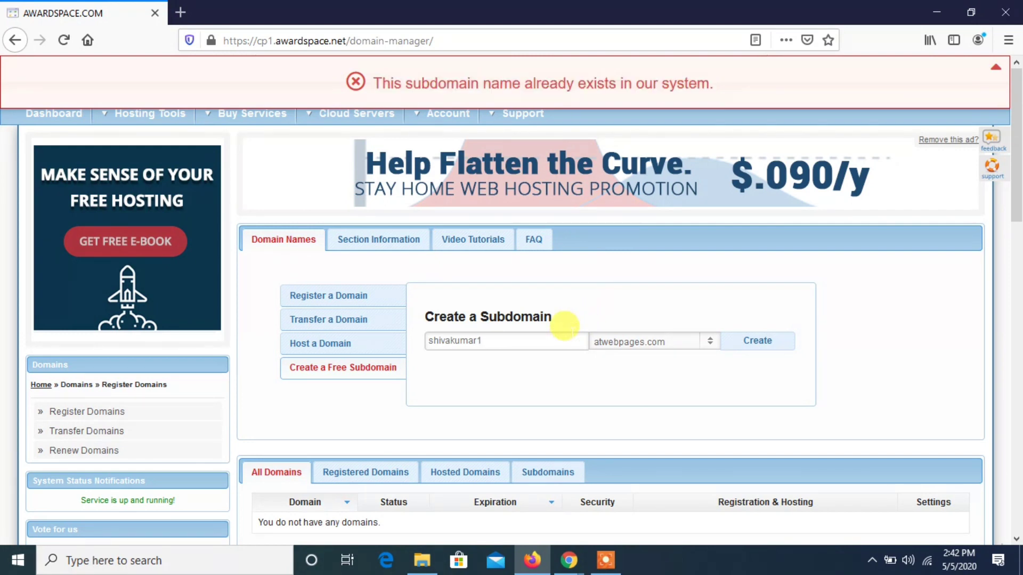
click(737, 342)
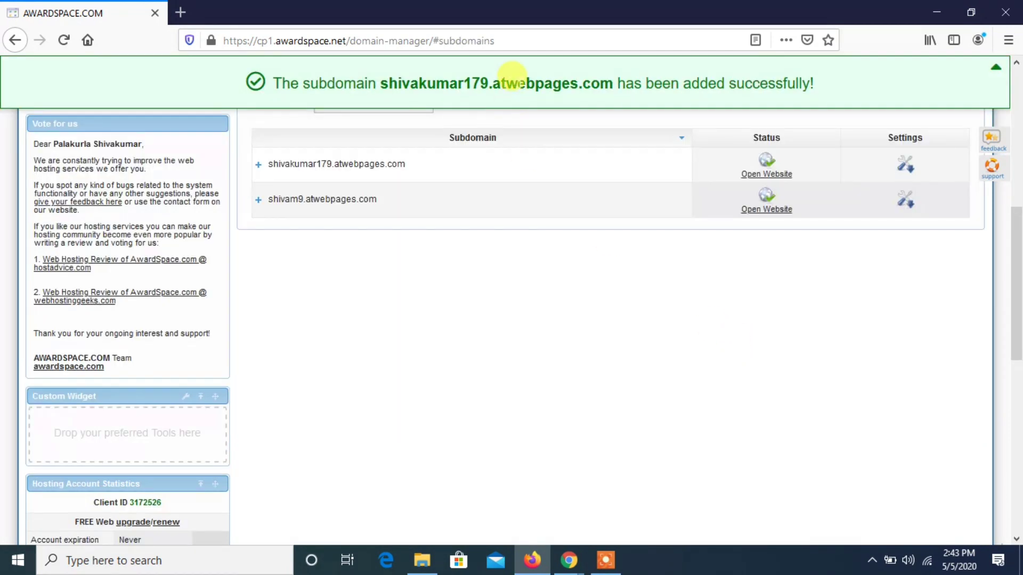
triple_click(514, 81)
click(538, 337)
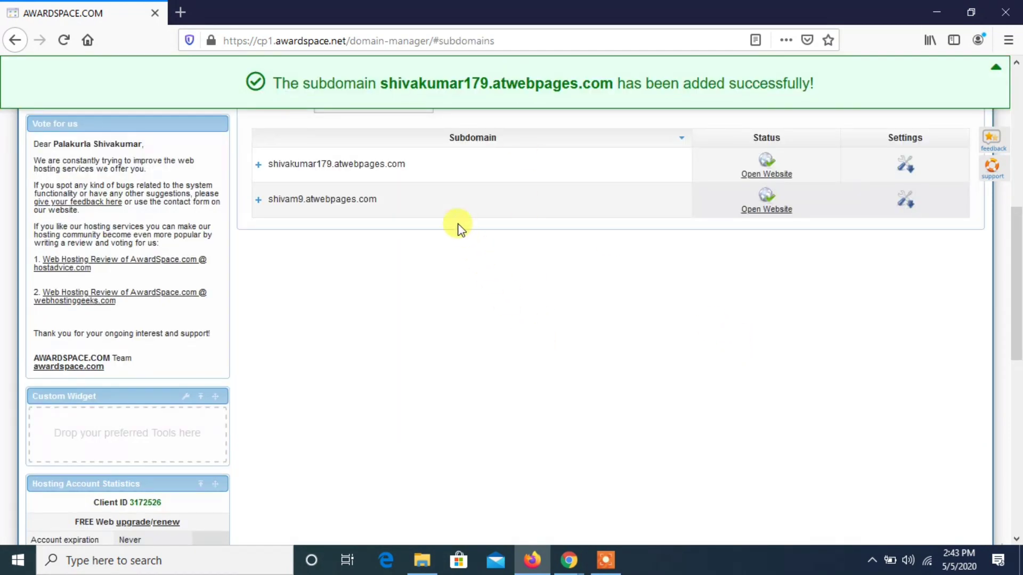
- Copy the address of the newly added subdomain and open its website in a new browser tab
drag(404, 166, 265, 170)
key(ctrl+c)
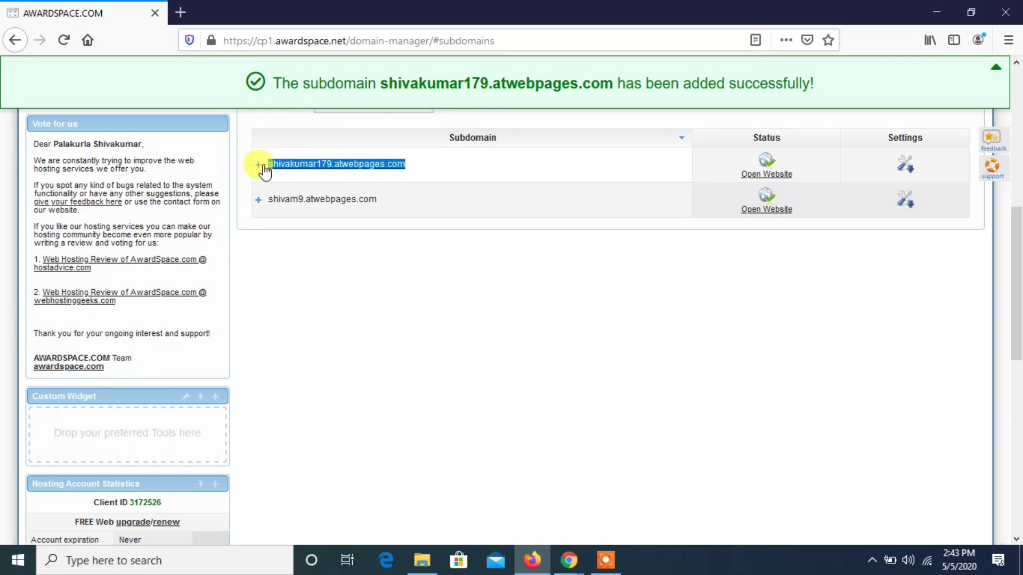
click(181, 12)
key(ctrl+v)
key(Return)
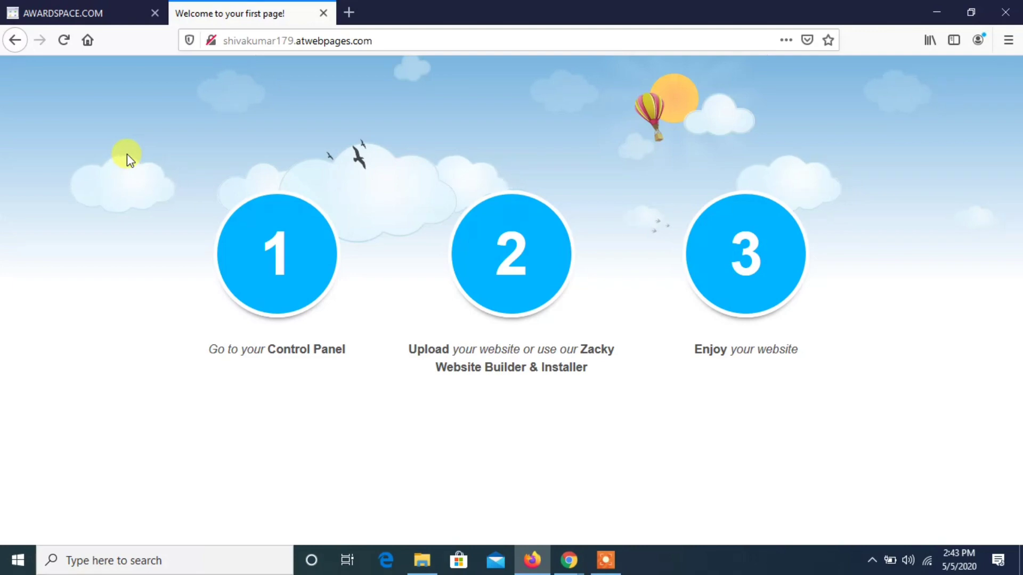
- Return to the hosting dashboard and open the new subdomain's directory in the File Manager
click(47, 11)
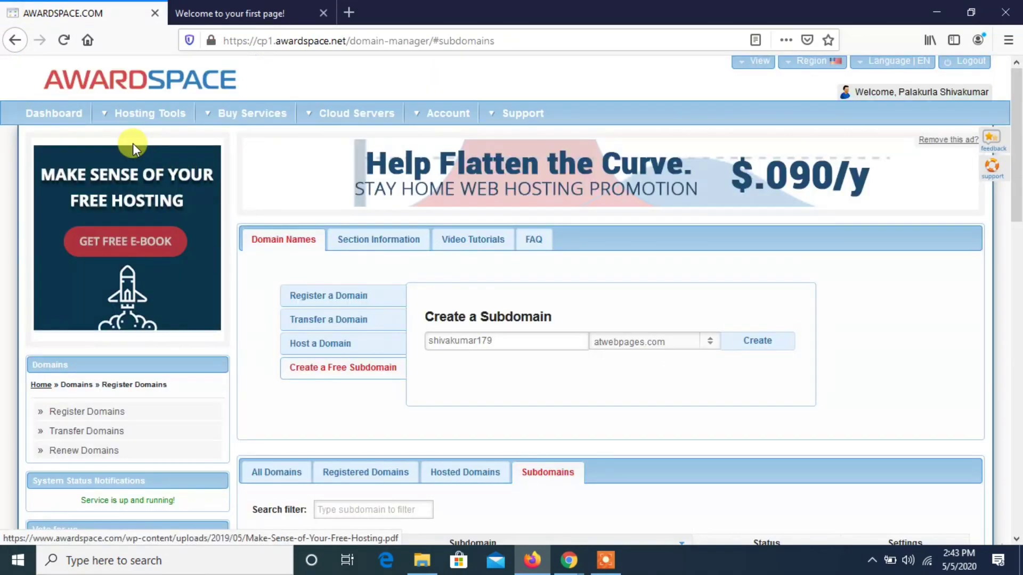
click(60, 113)
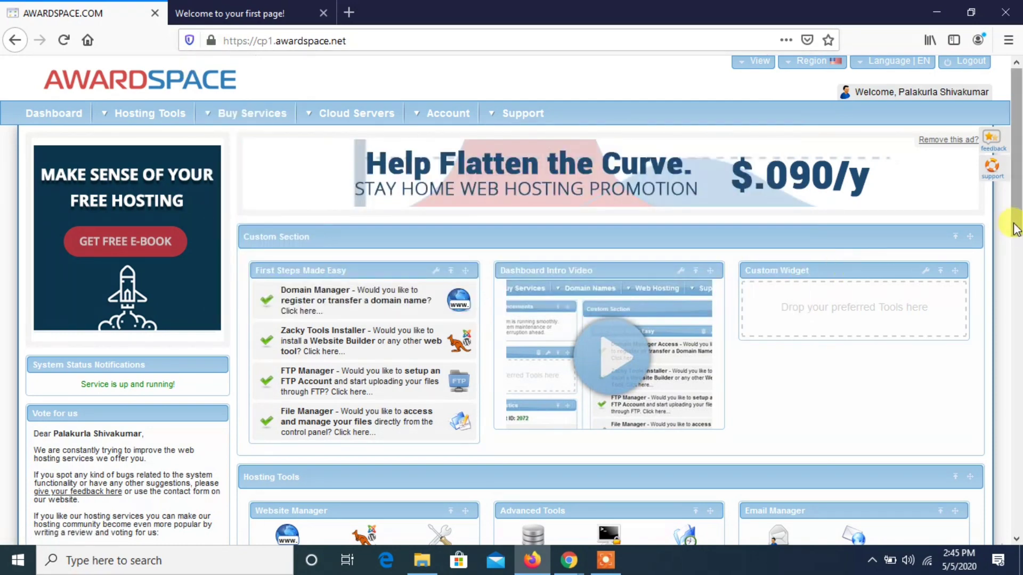
scroll(1017, 229, down, 4)
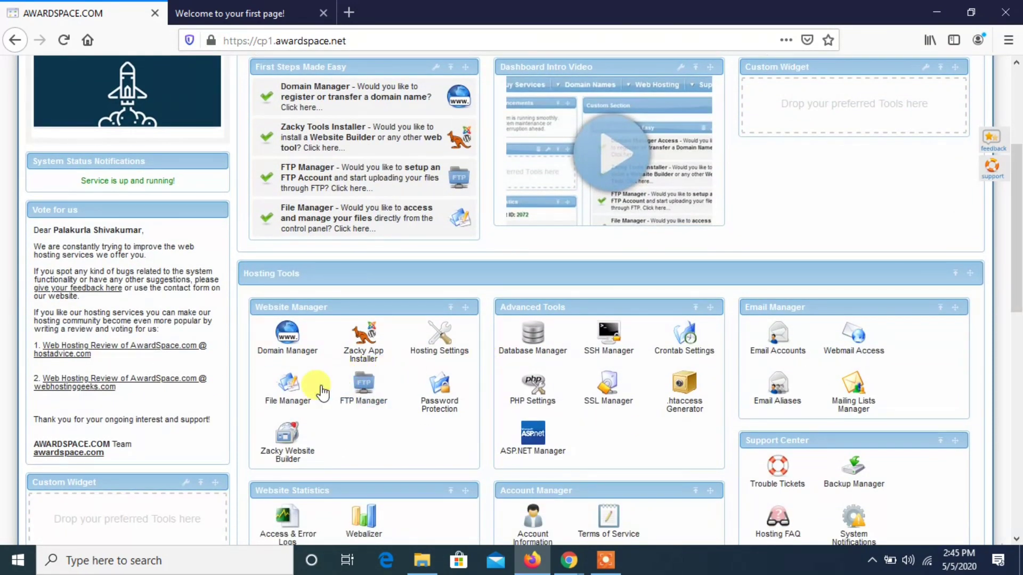
click(309, 394)
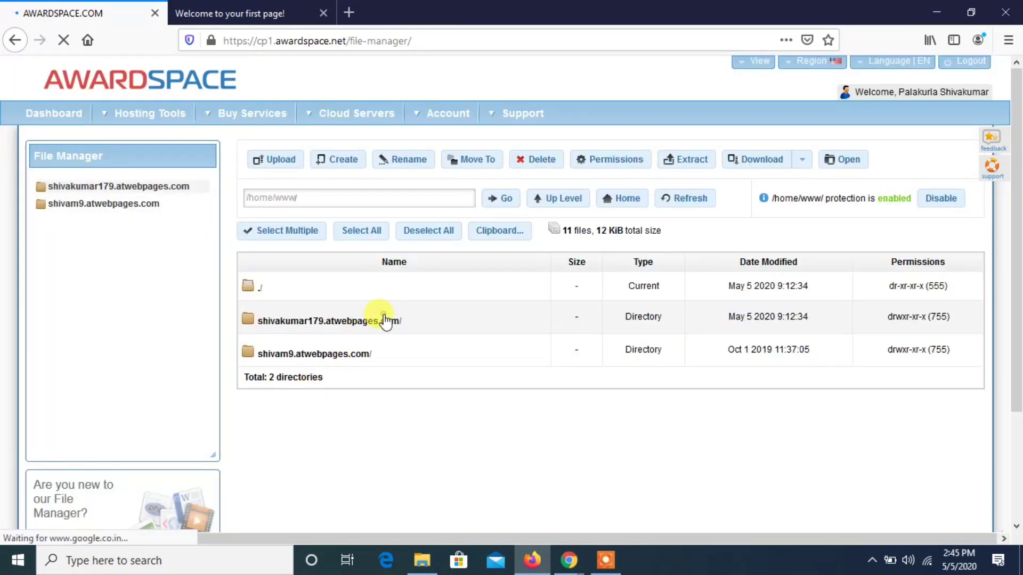
click(385, 318)
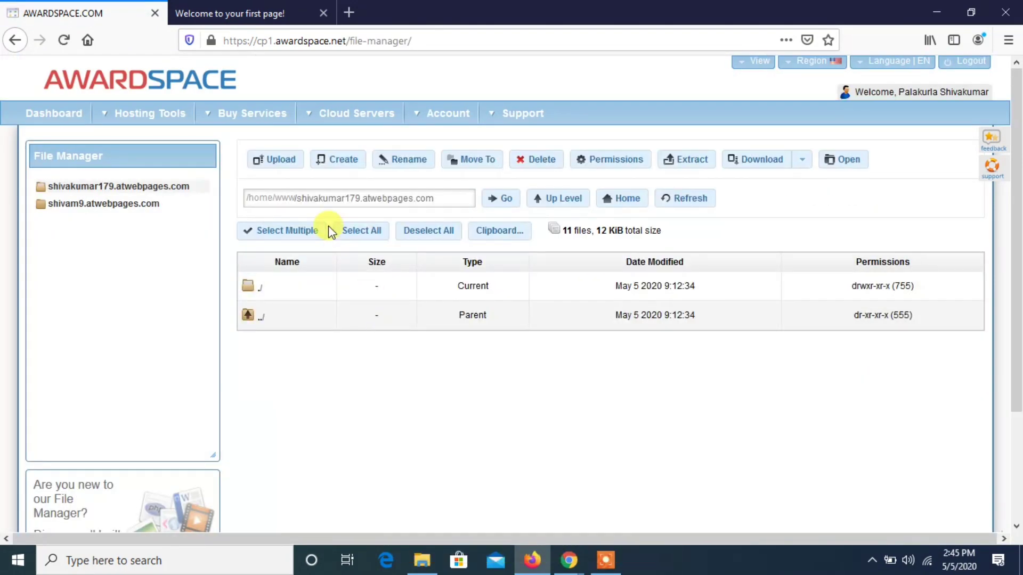
- Create a file named index.html in the subdomain's directory
click(330, 160)
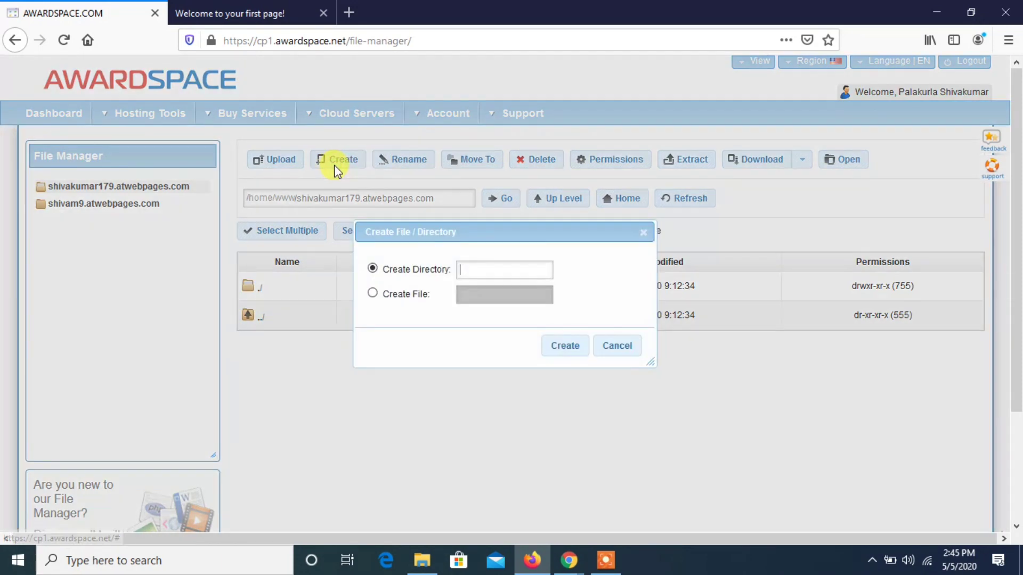
click(413, 302)
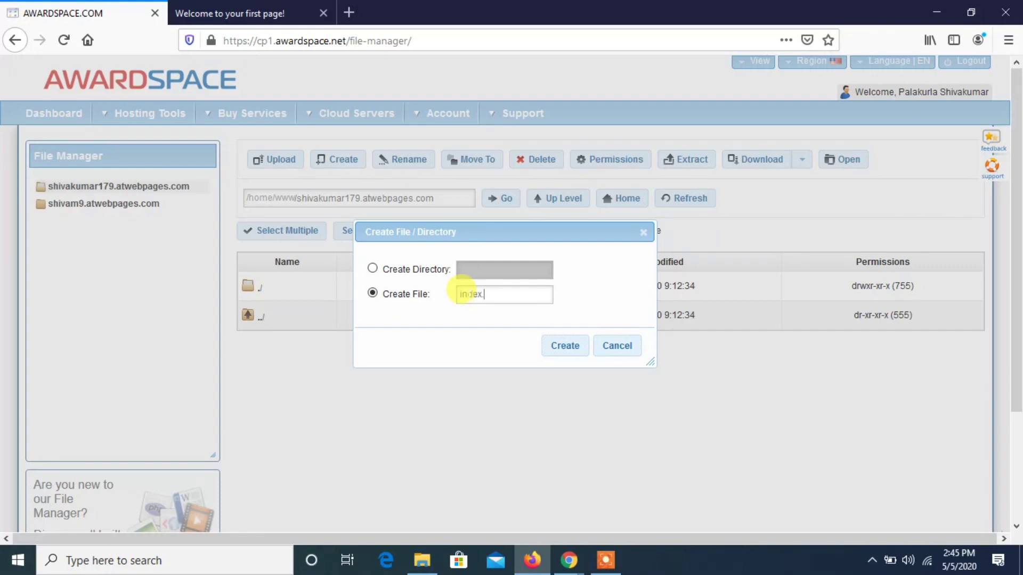
key(Return)
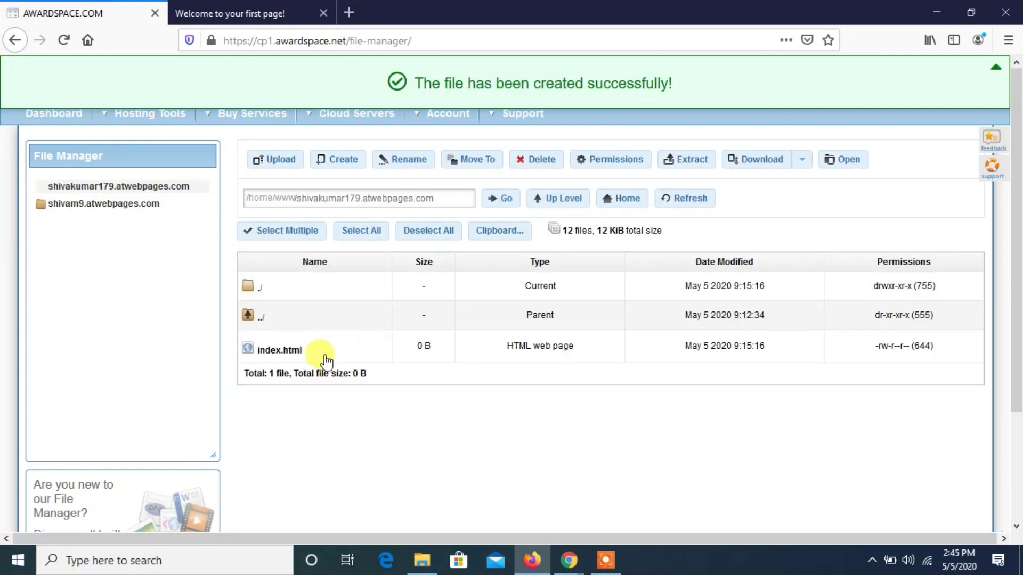
- Open index.html for editing, enter the text Hello and save the file
click(324, 354)
double_click(325, 354)
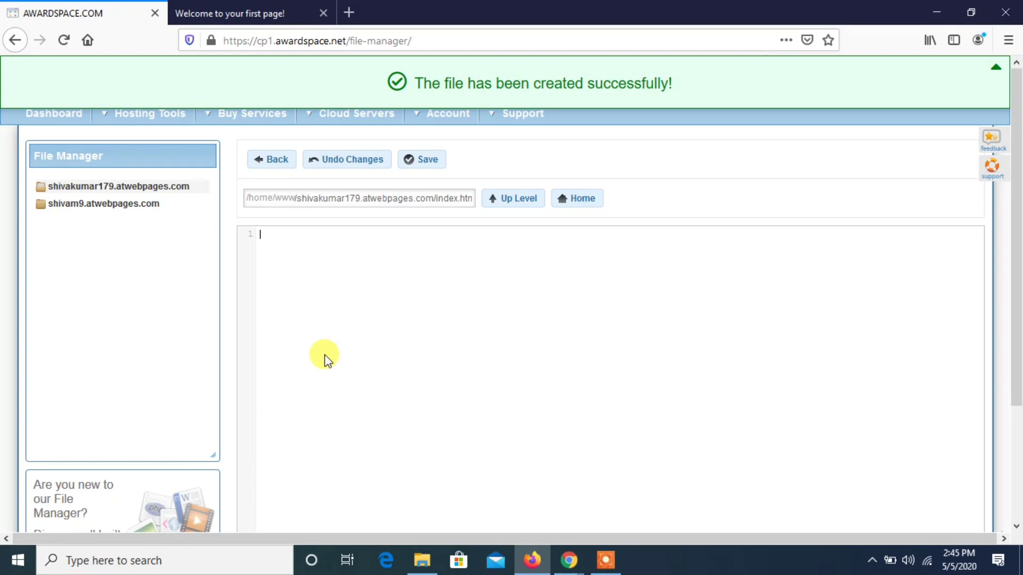
text(Hello)
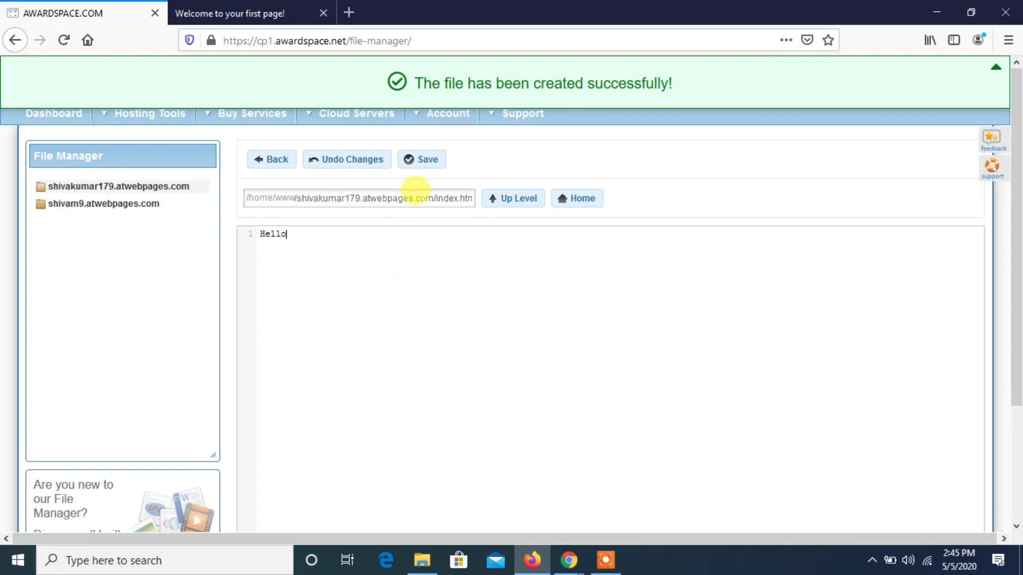
click(424, 164)
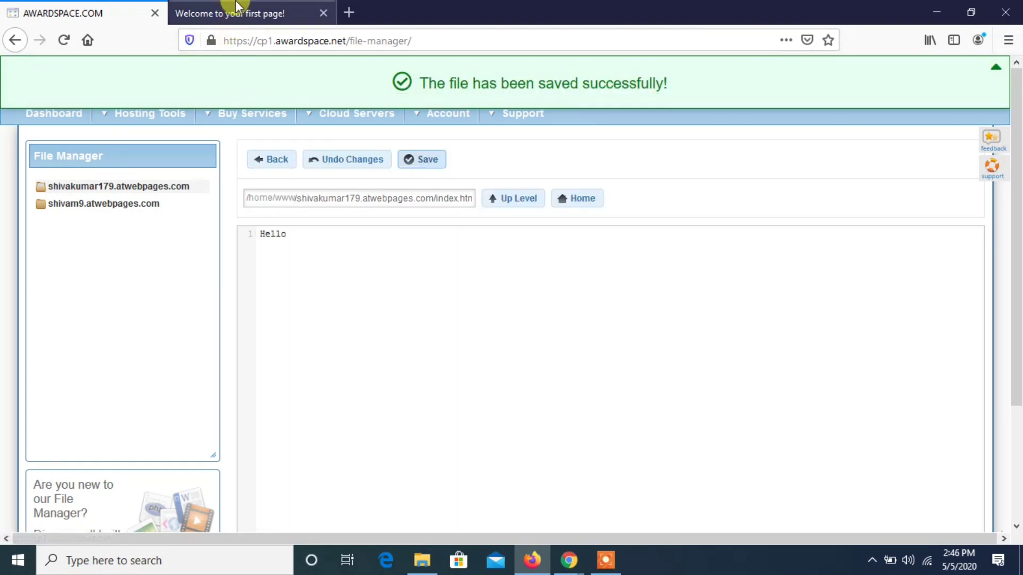
- Reload the subdomain's website to check its page content against the text in the index.html editor
click(237, 8)
key(F5)
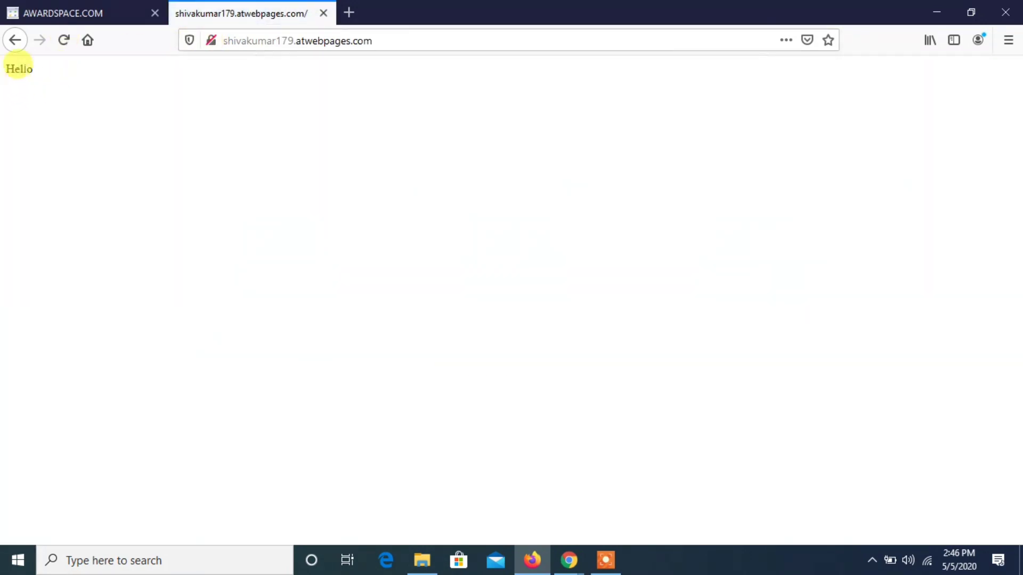
drag(6, 69, 32, 69)
click(59, 8)
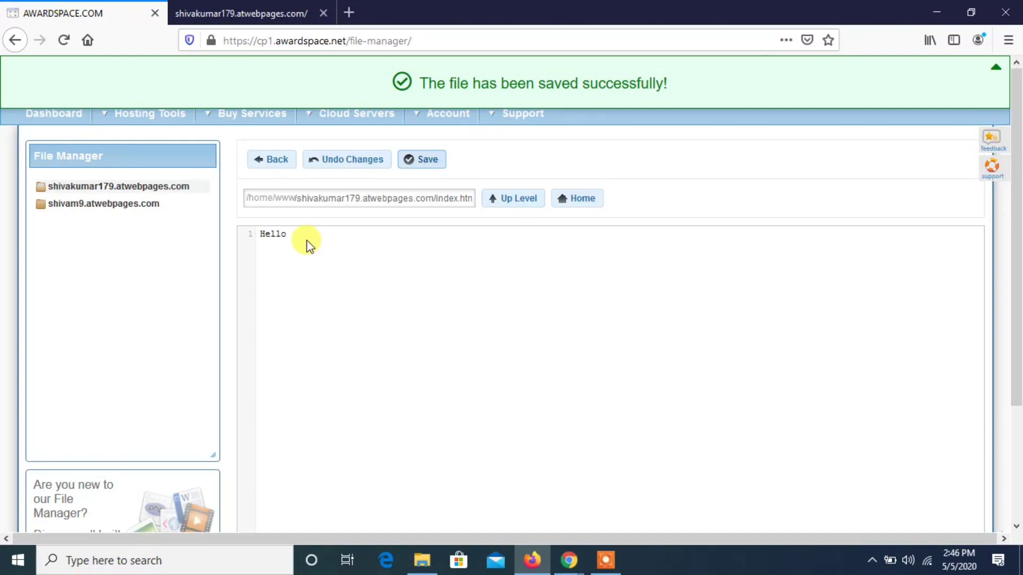
drag(302, 238, 246, 224)
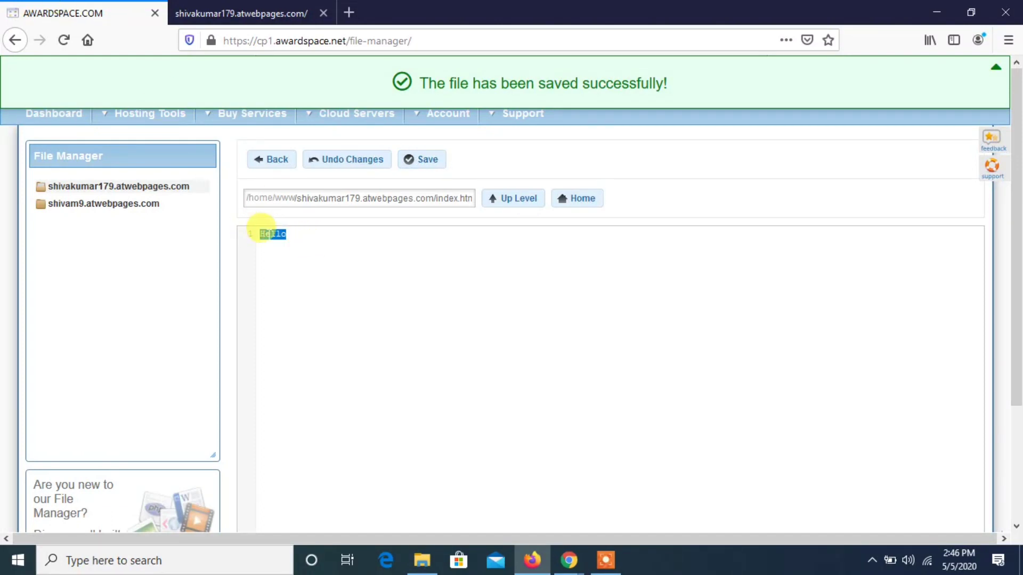
click(262, 228)
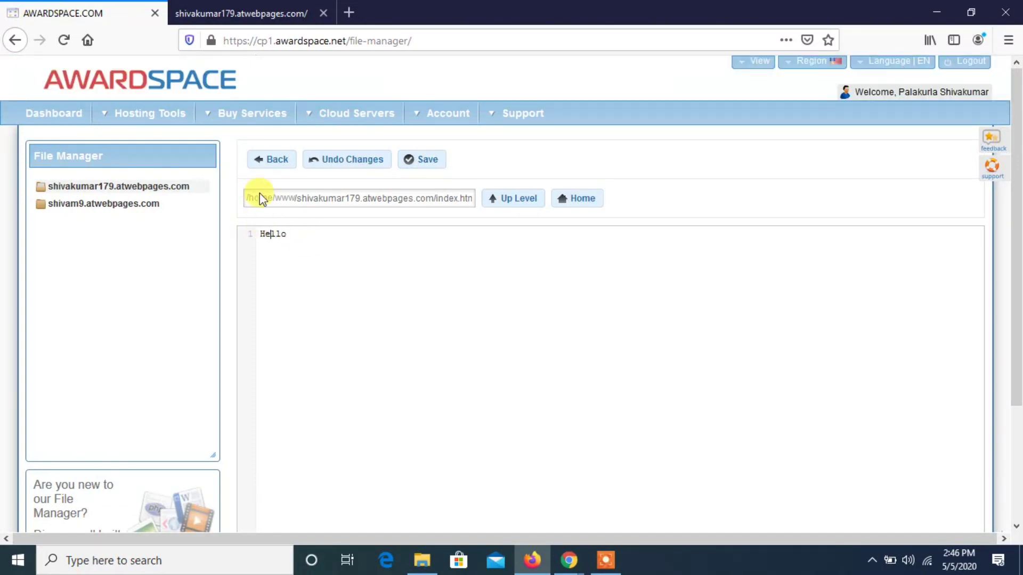
- Open the Database Manager from the dashboard and enter a name for a new MySQL database
click(58, 114)
drag(1017, 103, 1018, 142)
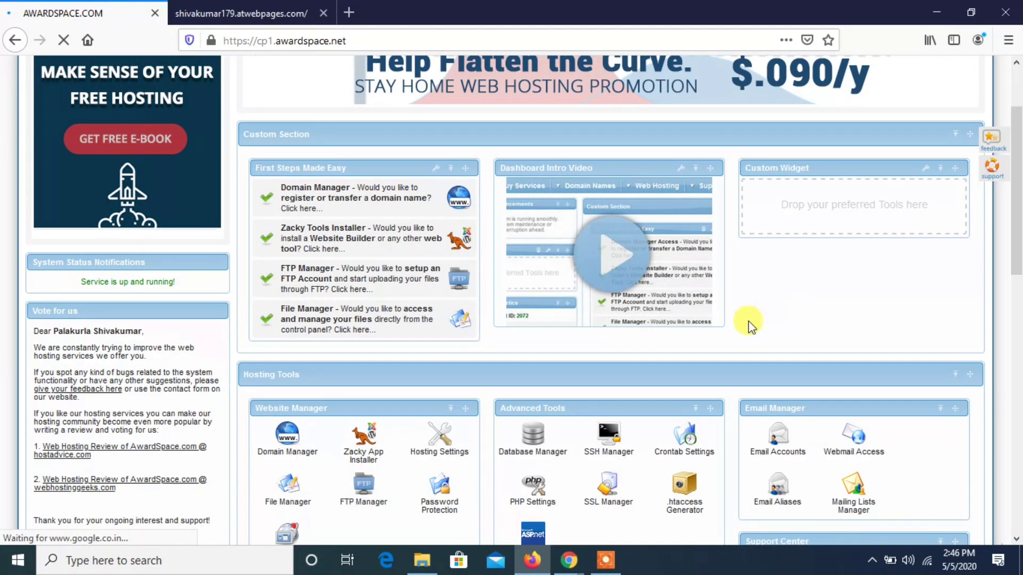
click(537, 443)
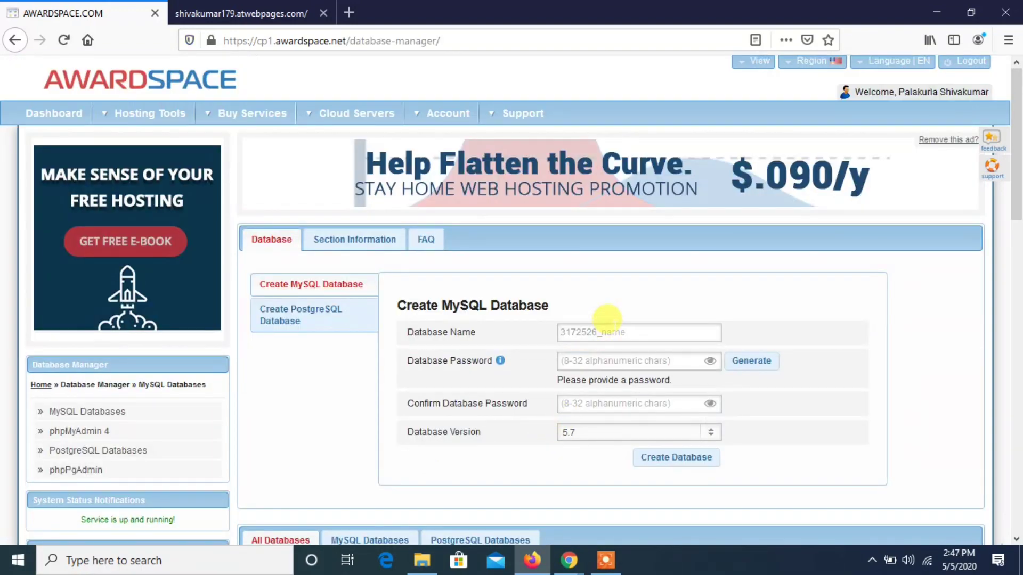
click(603, 325)
- Enter and confirm the database password with a special character at its end, and reveal both password fields
click(600, 356)
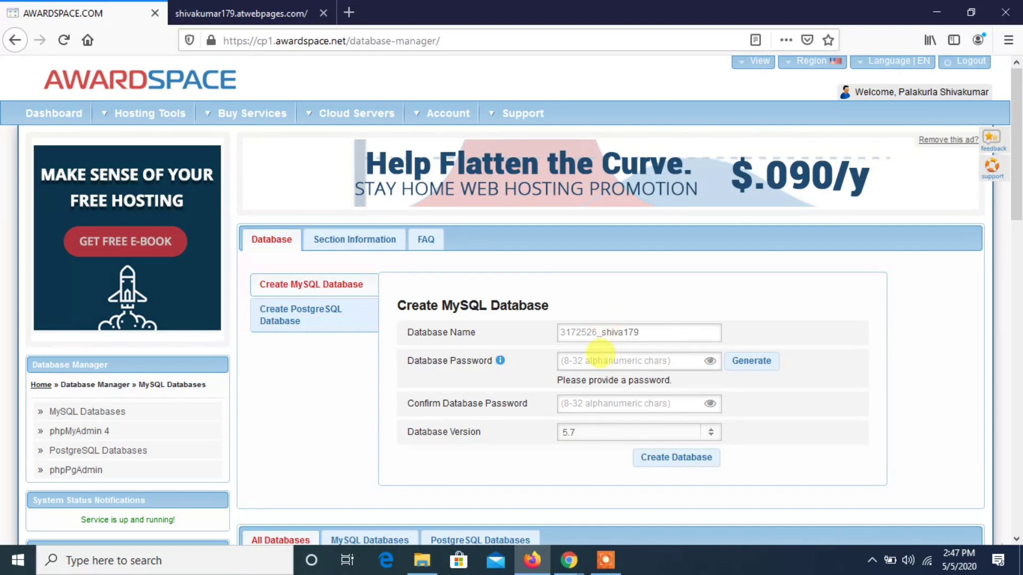
text(***)
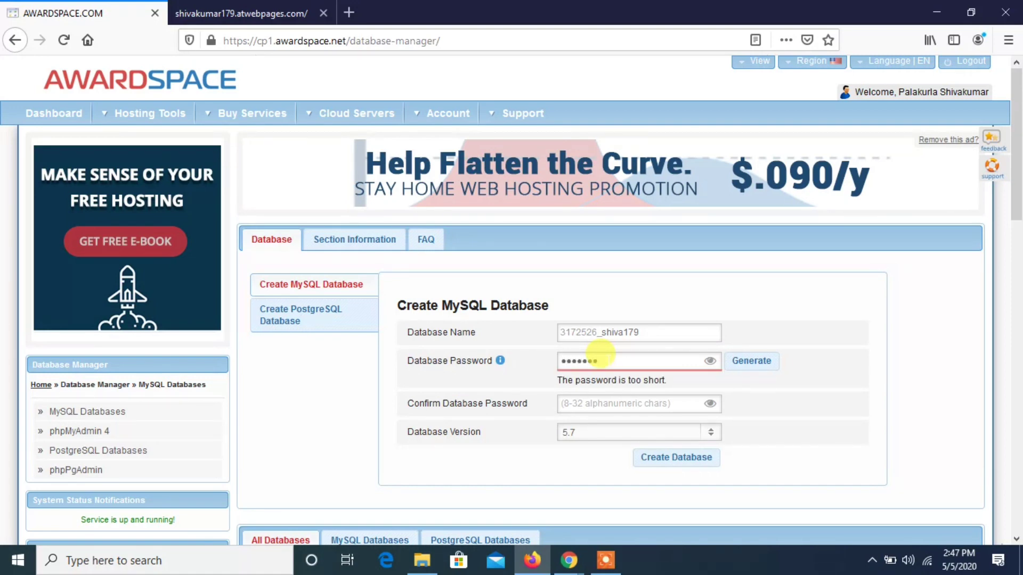
text(*)
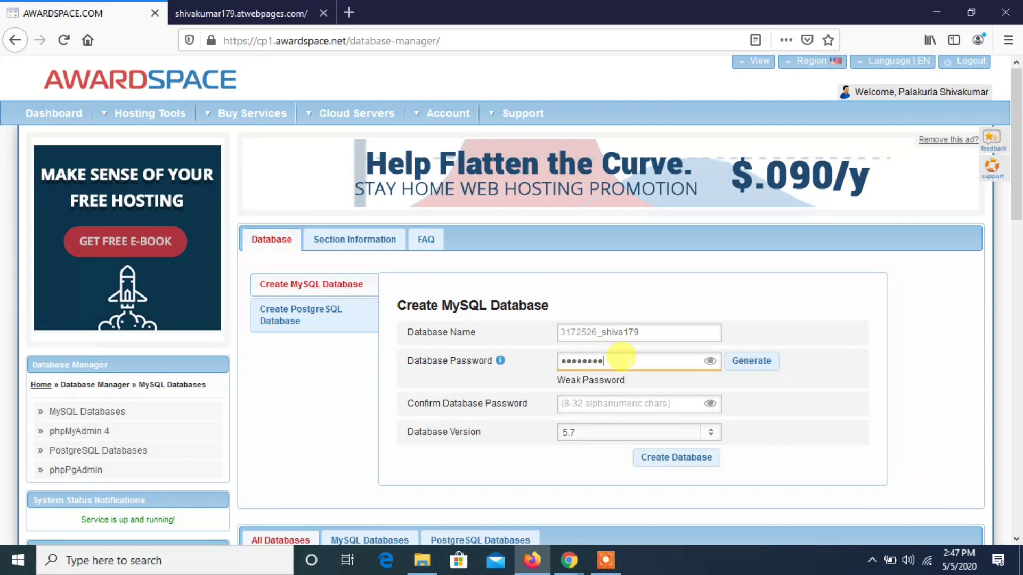
click(708, 362)
click(656, 404)
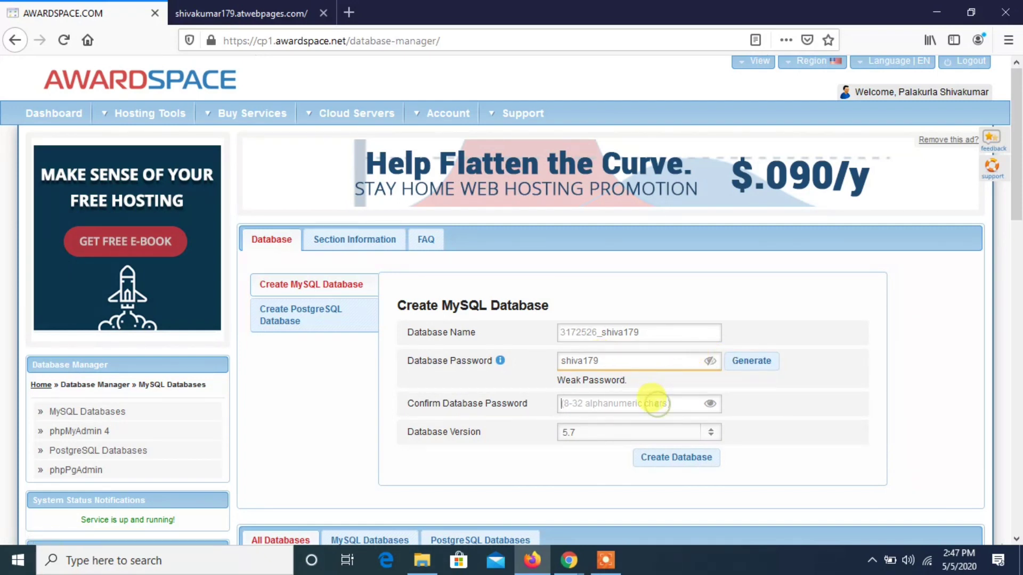
text(s)
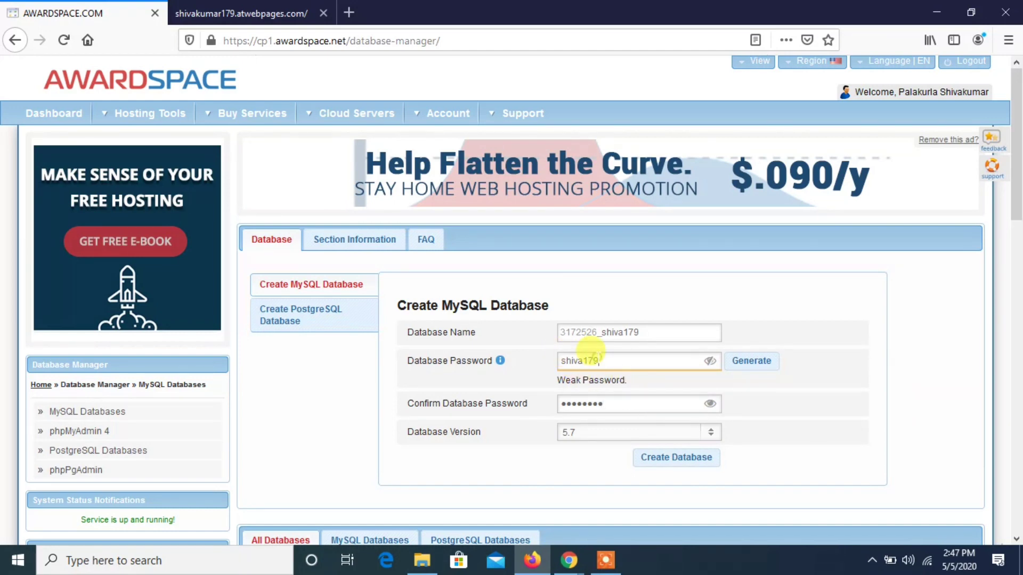
text(#)
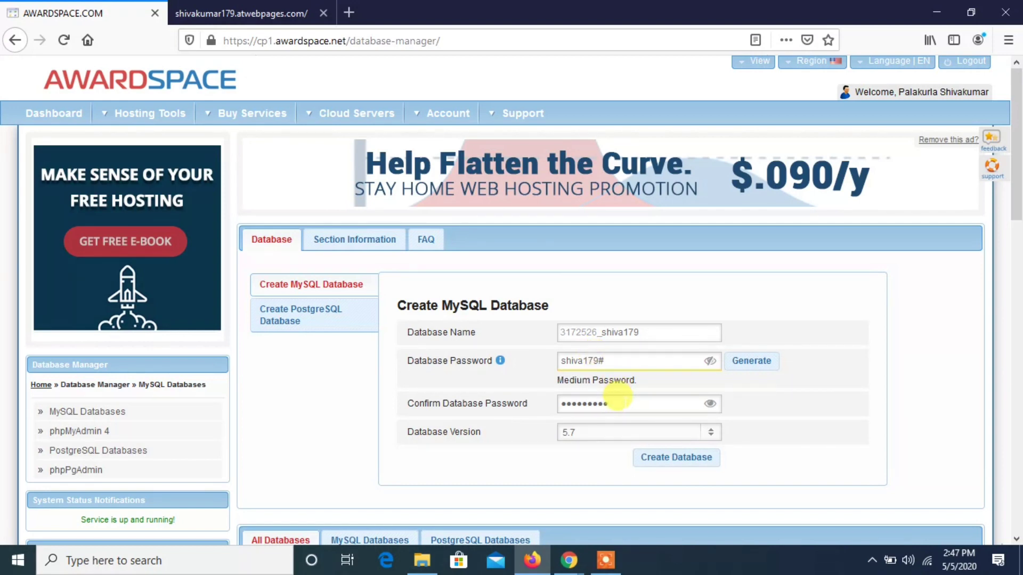
click(710, 406)
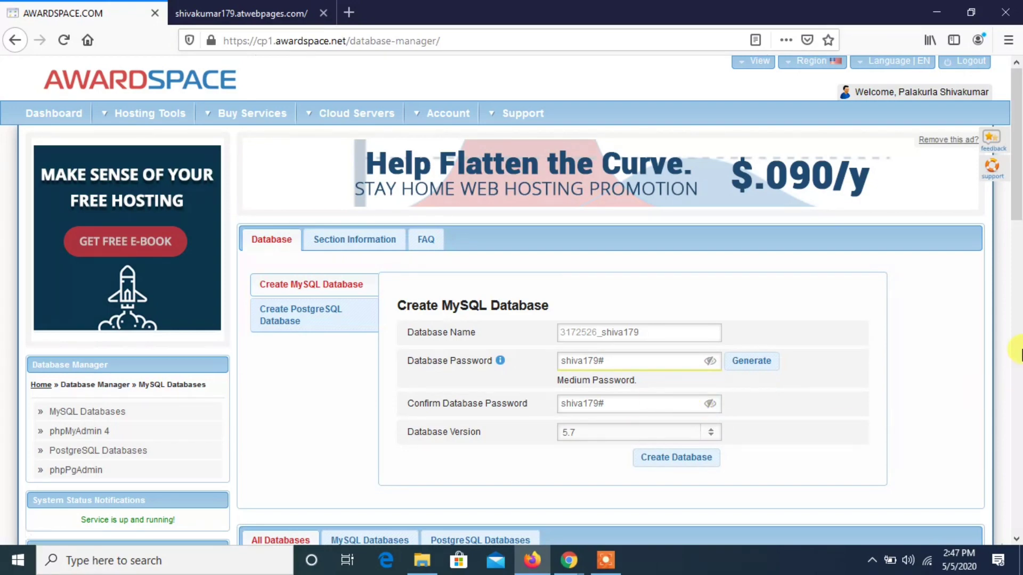
- Create the MySQL database with the entered details and open it in phpMyAdmin 4
click(1013, 352)
drag(1015, 309, 1021, 210)
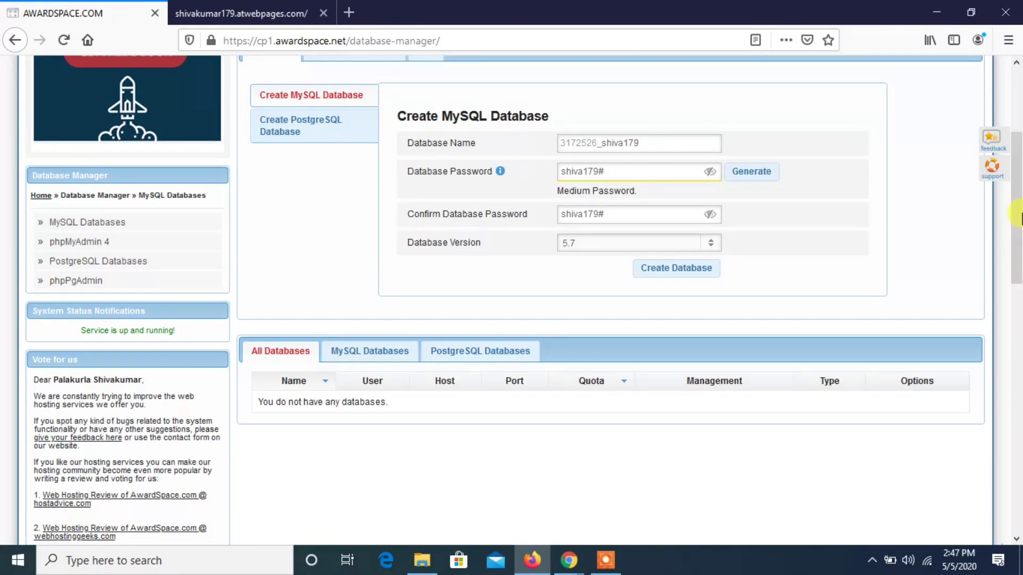
click(681, 269)
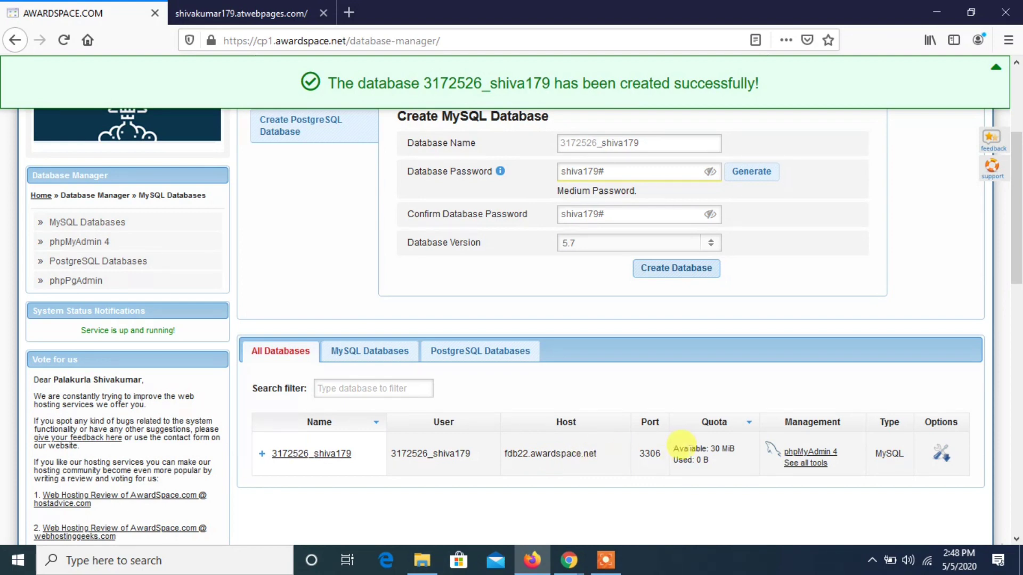
click(794, 454)
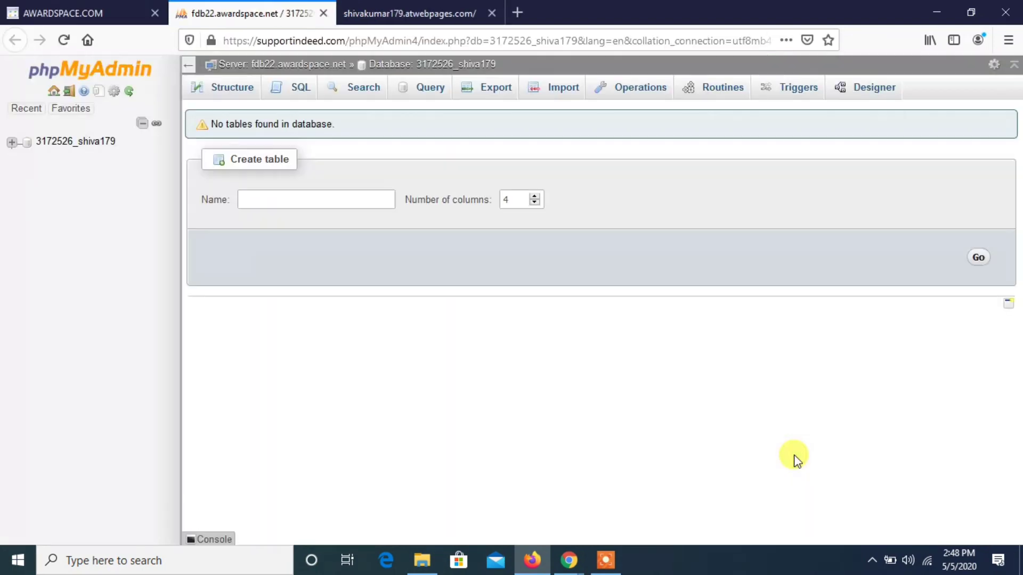
- Start a new table named users with 3 columns in the empty database
click(299, 195)
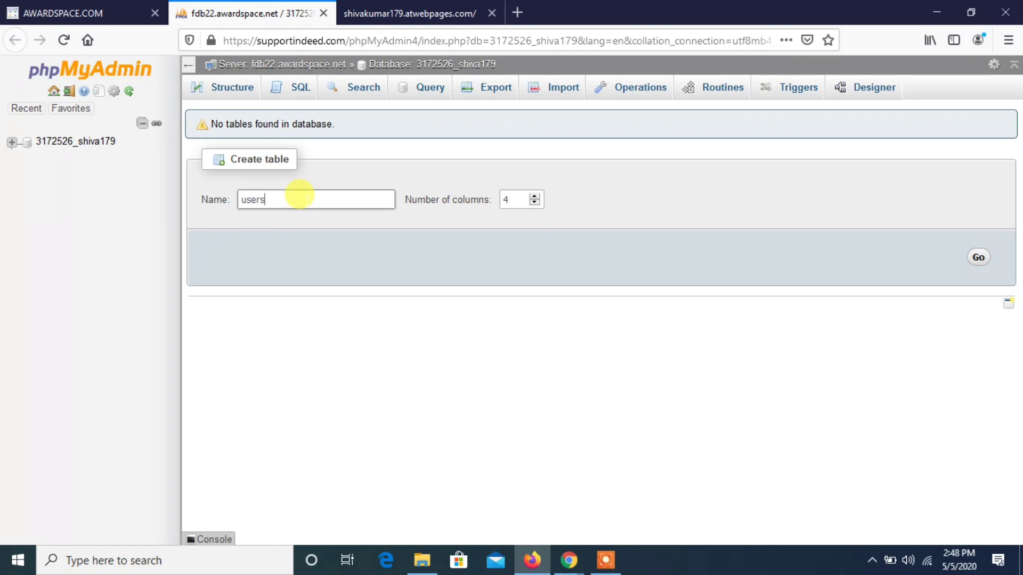
click(509, 199)
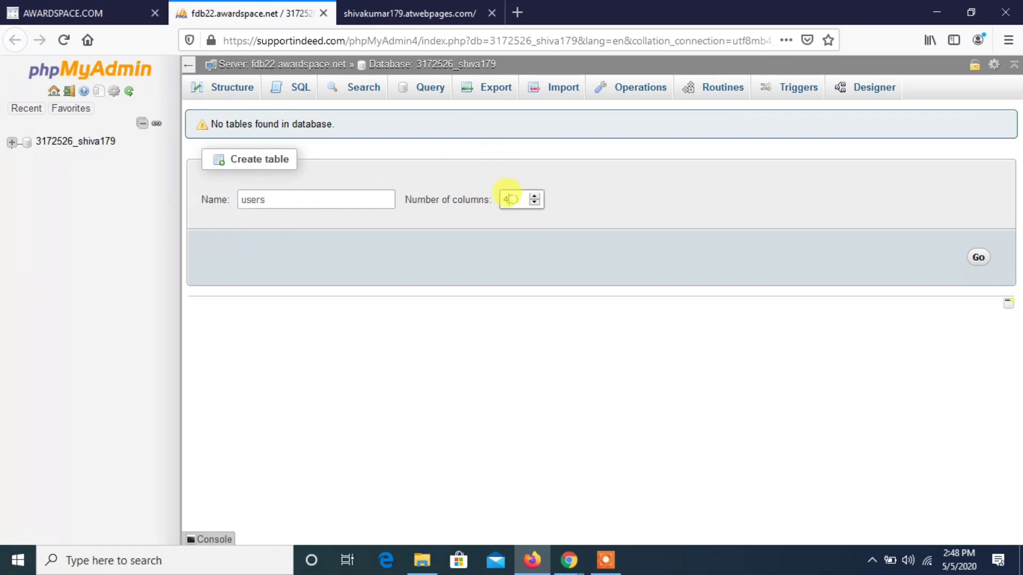
double_click(506, 193)
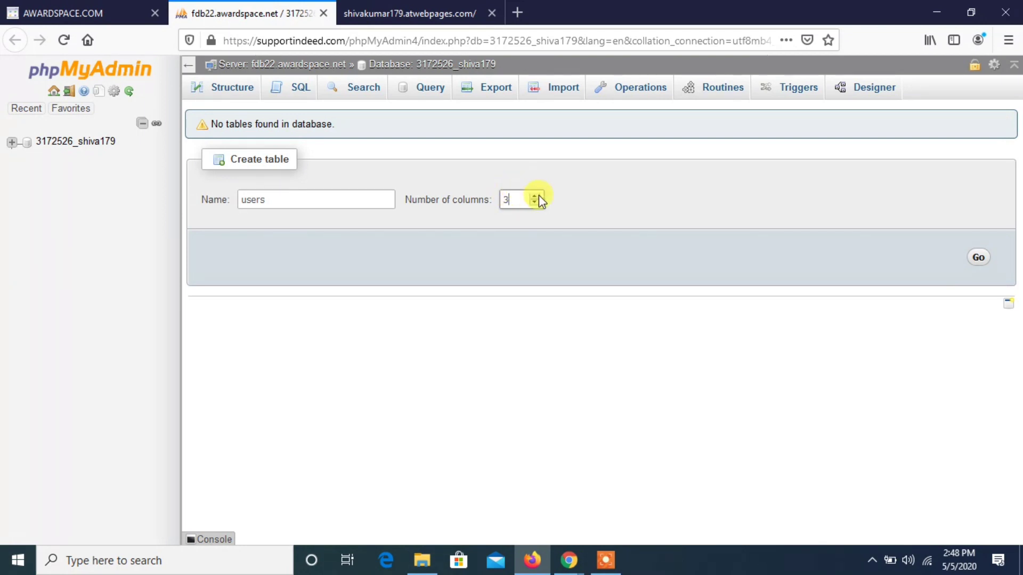
double_click(507, 197)
click(688, 268)
click(977, 259)
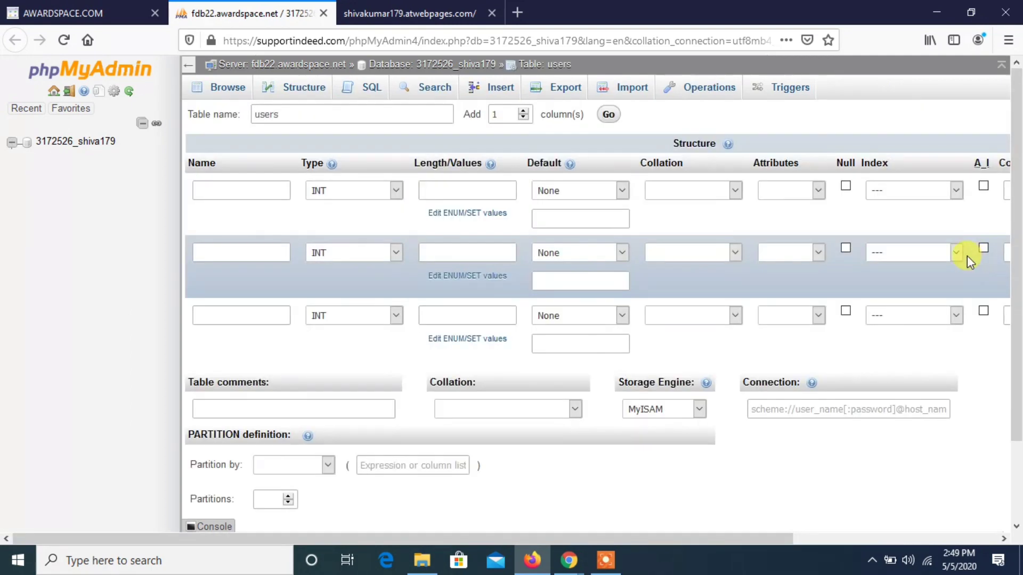
click(254, 191)
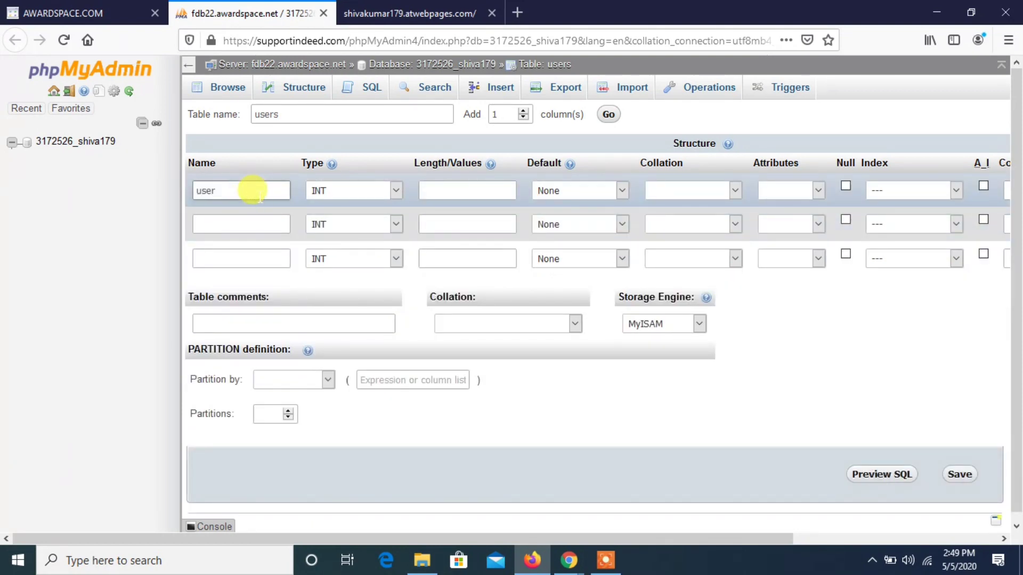
text(username)
click(347, 193)
click(347, 193)
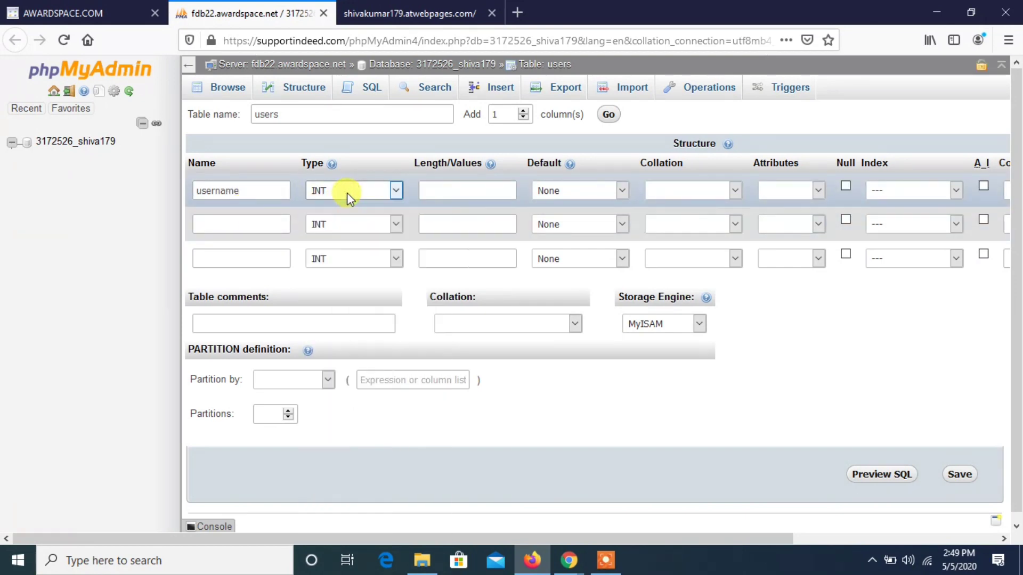
click(250, 186)
double_click(248, 186)
key(BackSpace)
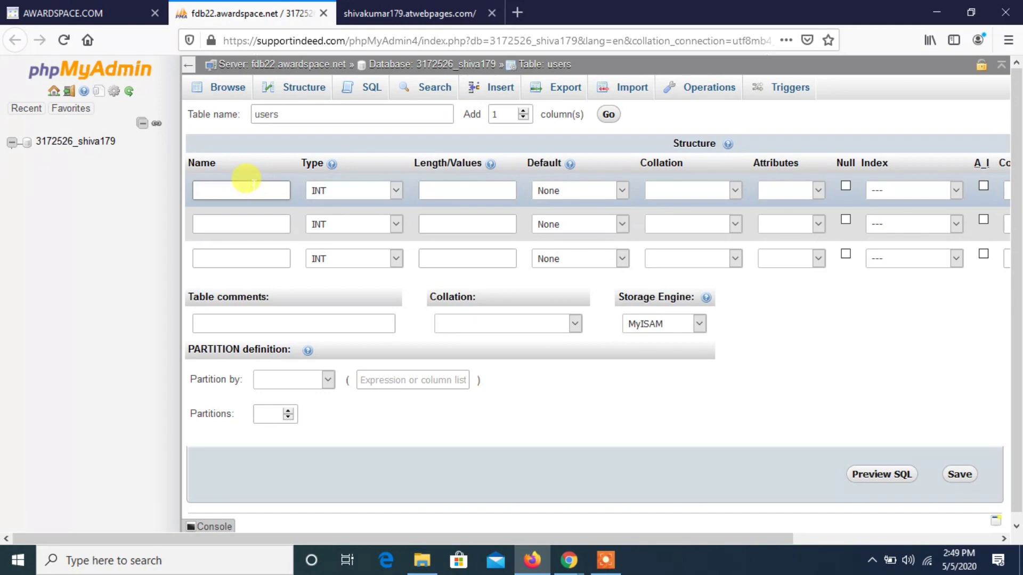
- Name the three columns of the users table id, username and password, in that order
text(id)
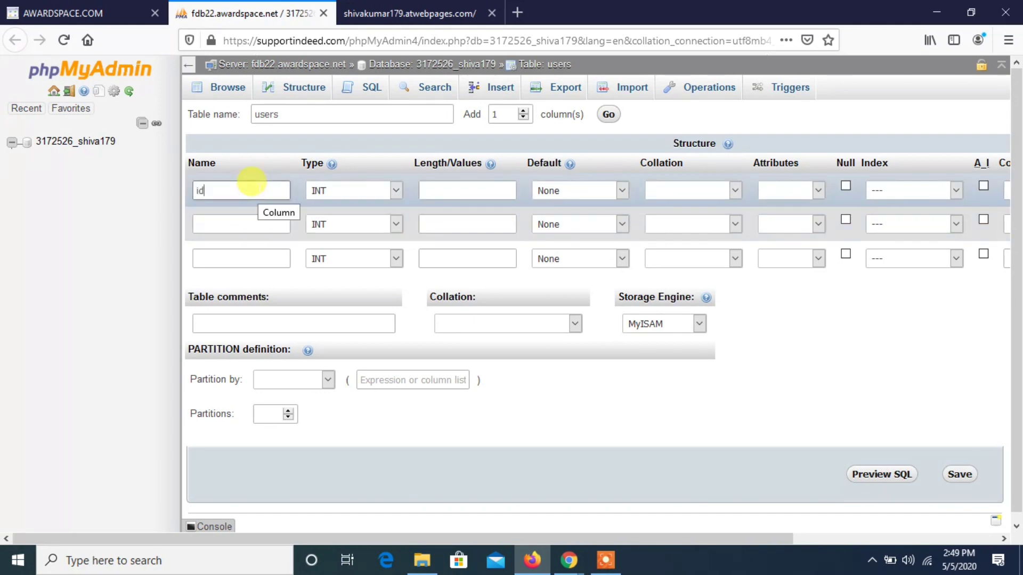
click(238, 219)
text(username)
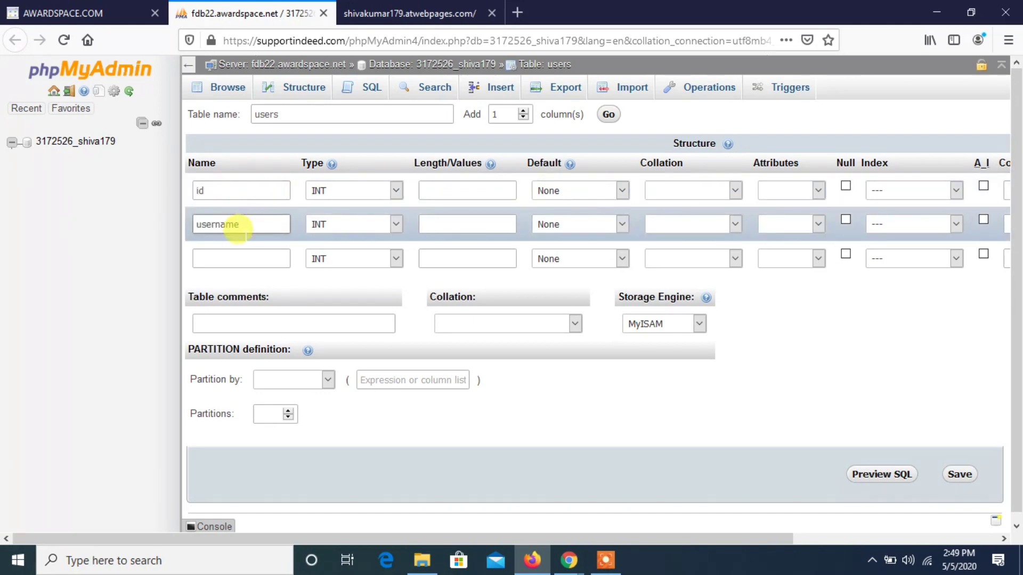
click(240, 250)
text(password)
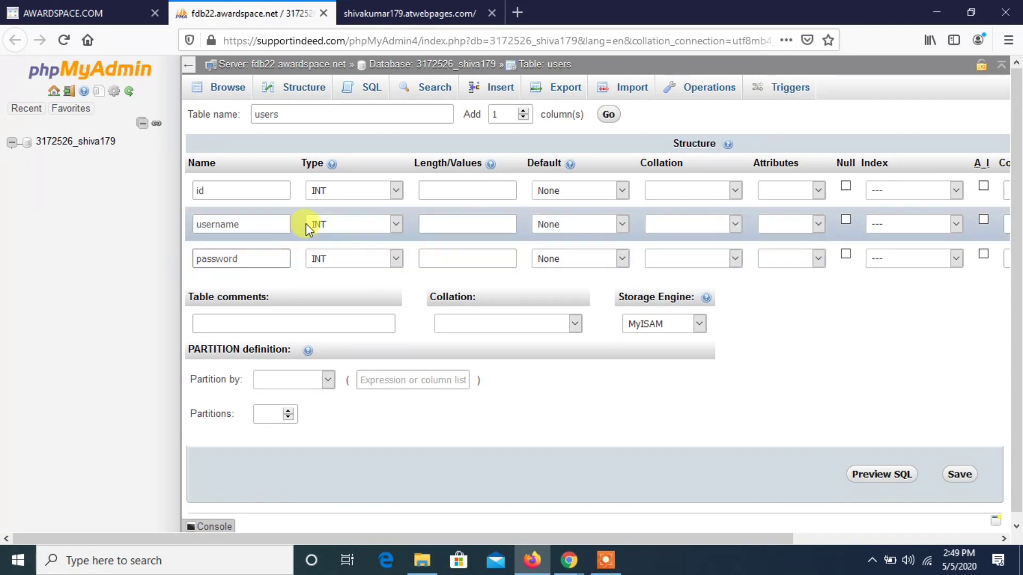
- Set the username and password columns to type VARCHAR with a length of 25 each
click(328, 224)
click(330, 261)
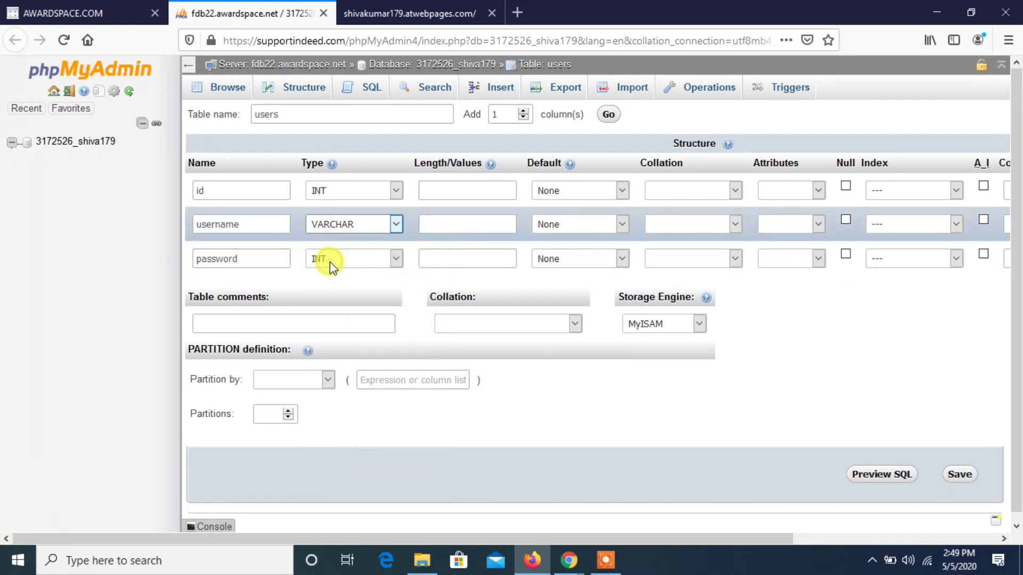
click(339, 257)
click(337, 296)
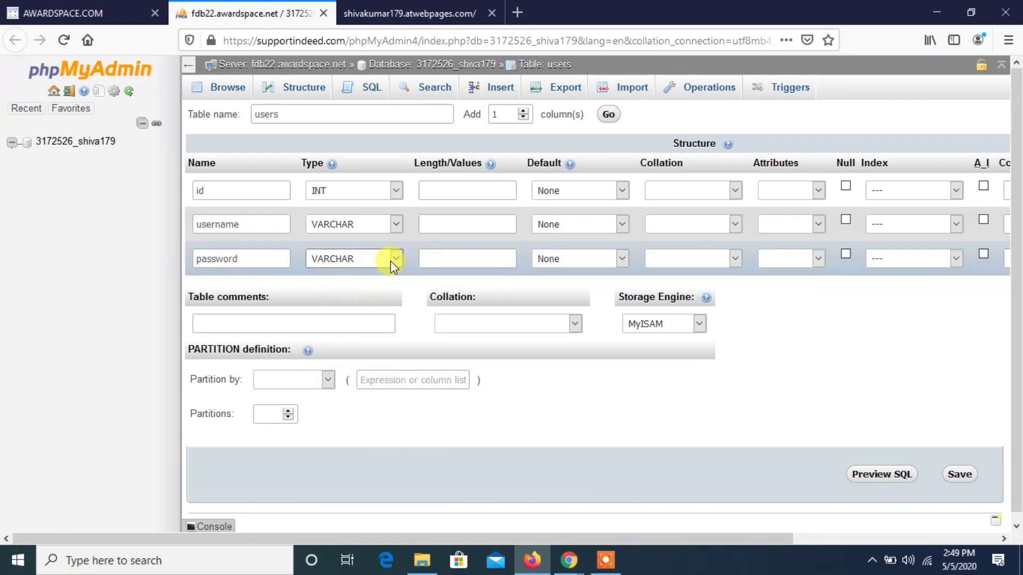
click(449, 217)
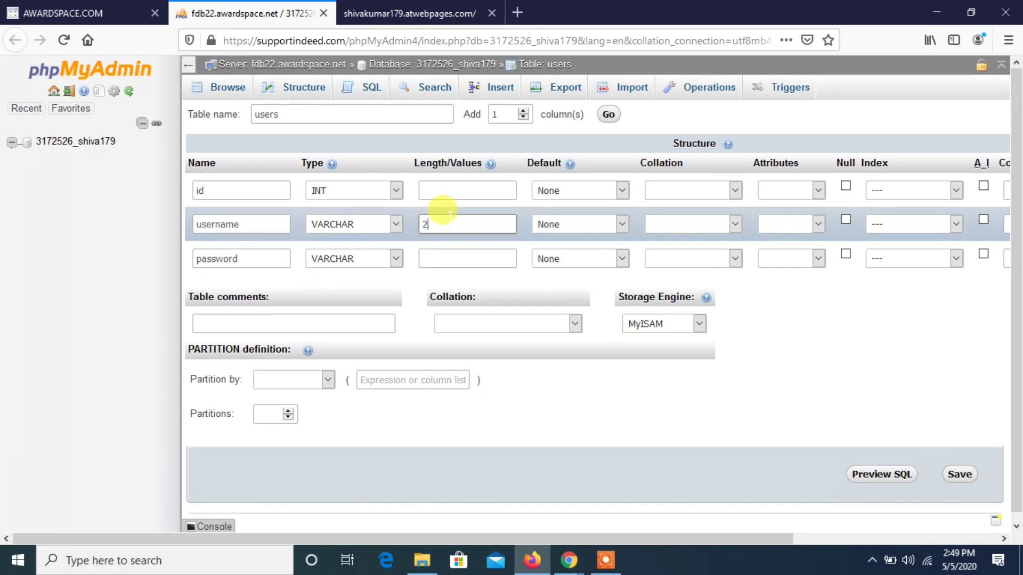
click(432, 252)
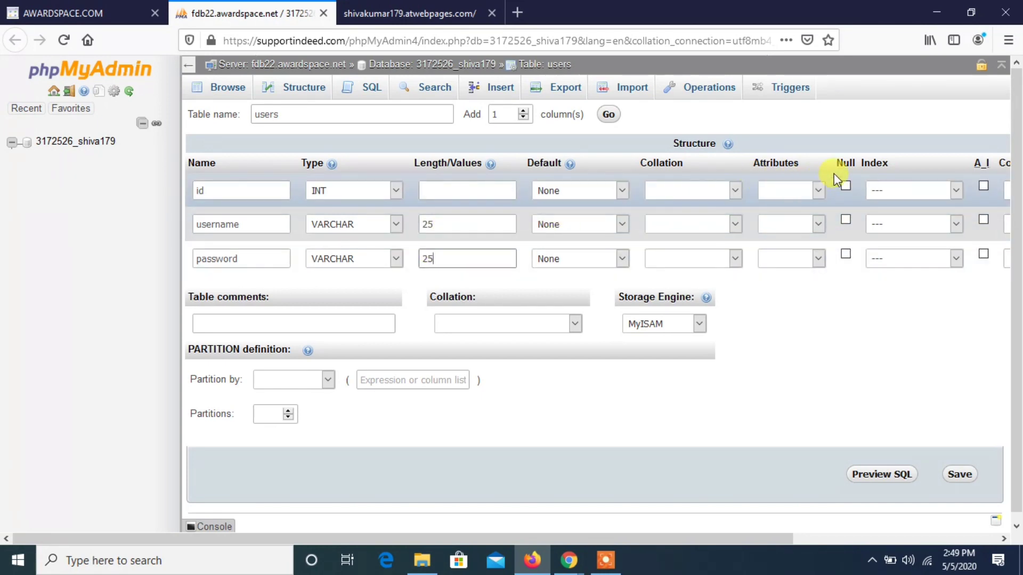
- Make the id column an auto-incrementing PRIMARY key with a length of 10
click(983, 187)
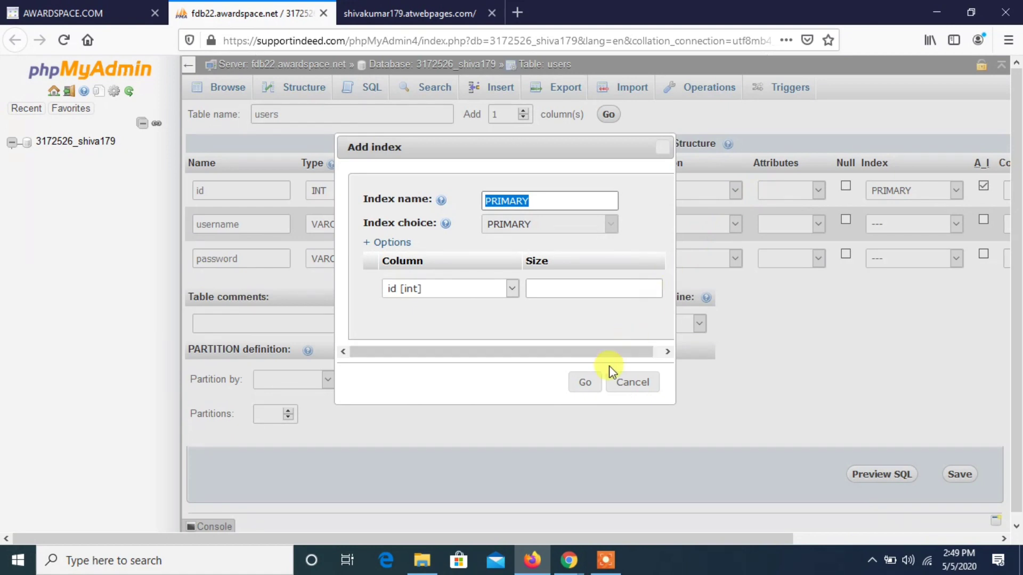
click(586, 383)
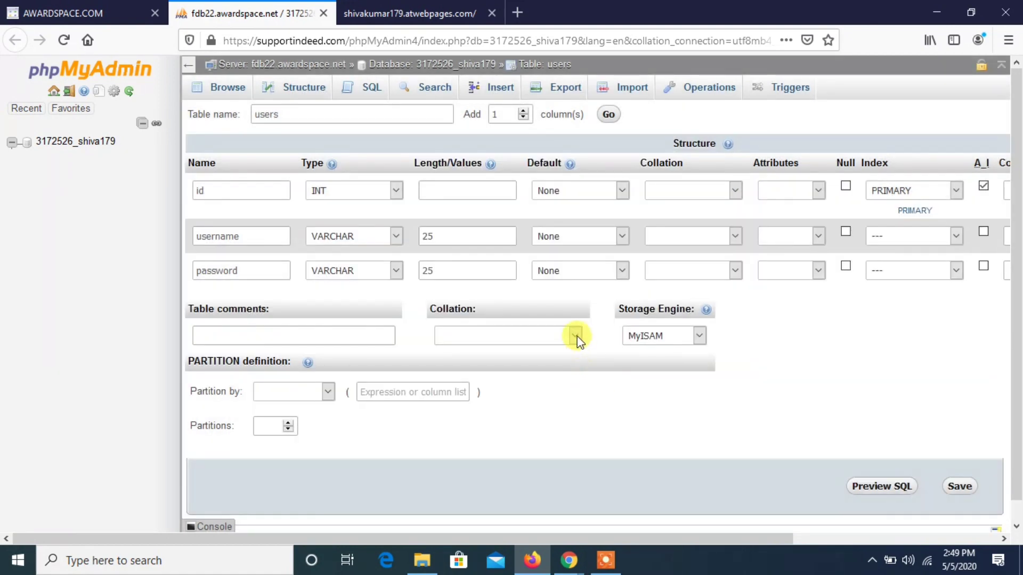
click(441, 183)
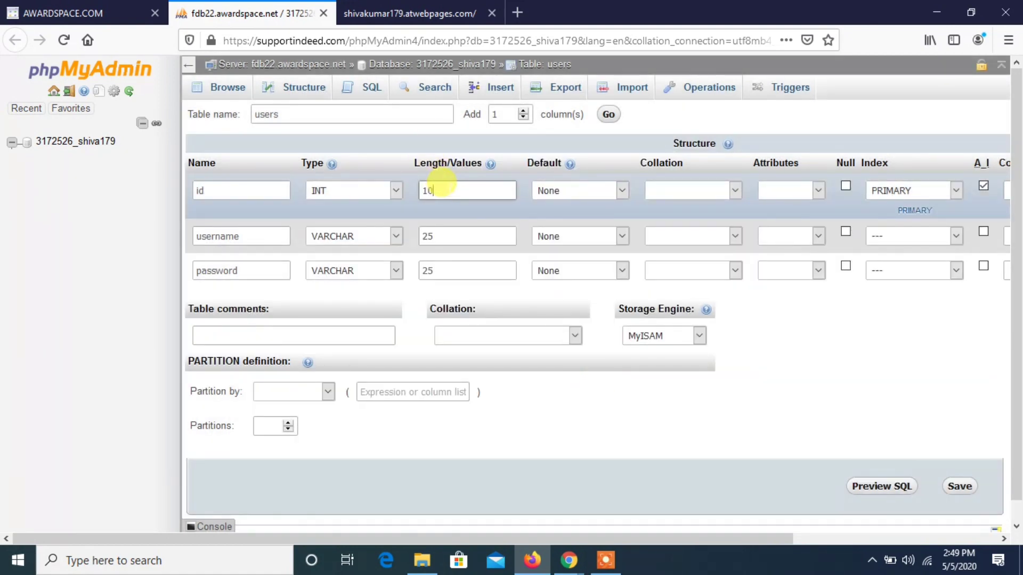
- Save the users table and browse its rows
click(970, 494)
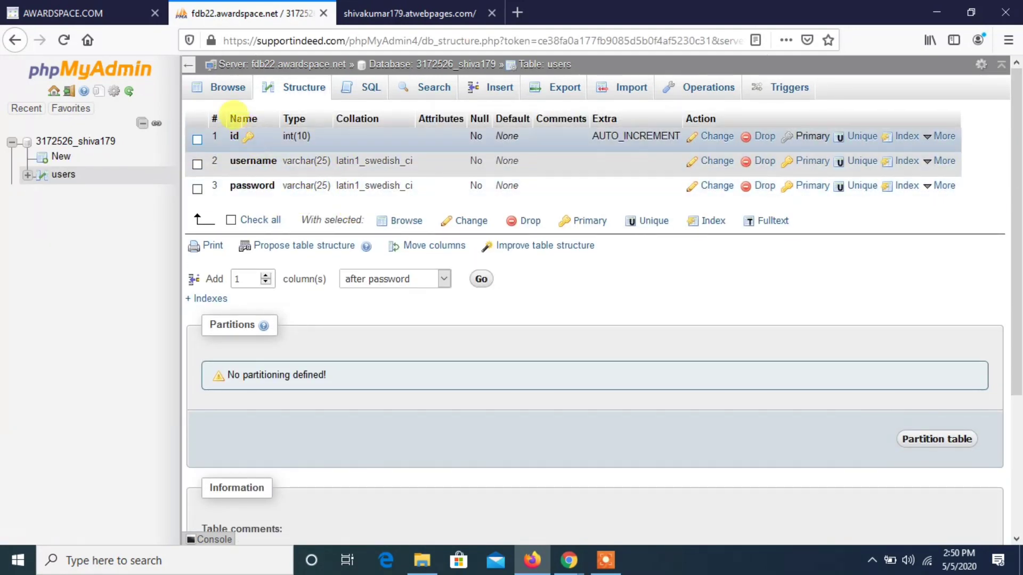
click(228, 89)
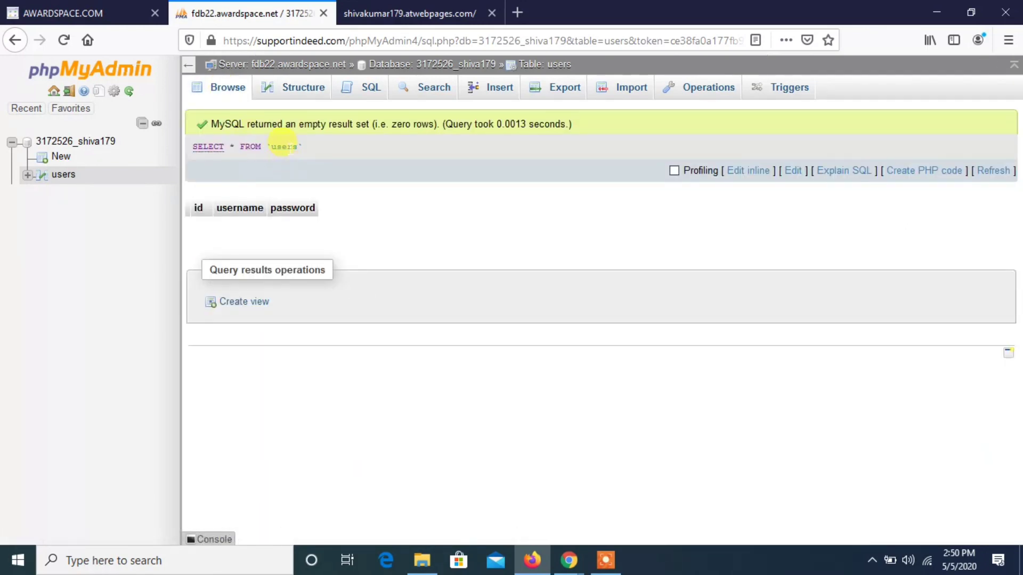
- Switch back to the AwardSpace dashboard and open the new subdomain's folder in the File Manager
click(3, 7)
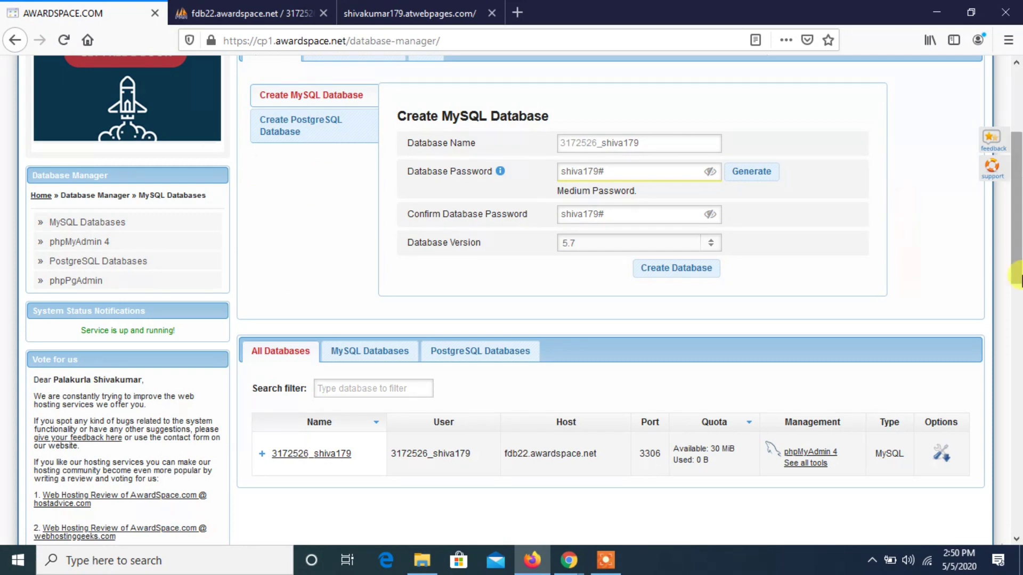
scroll(302, 186, up, 4)
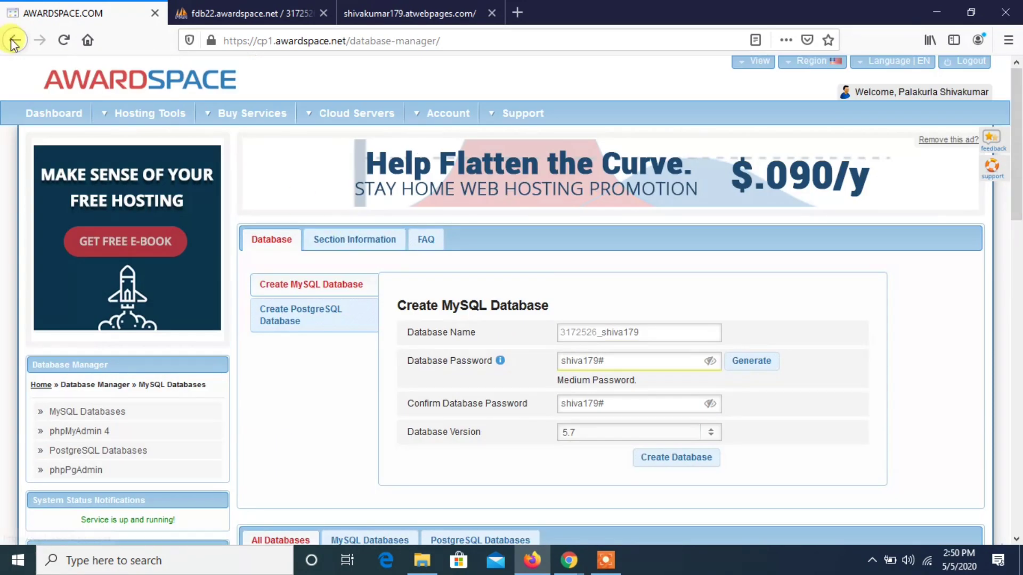
click(40, 118)
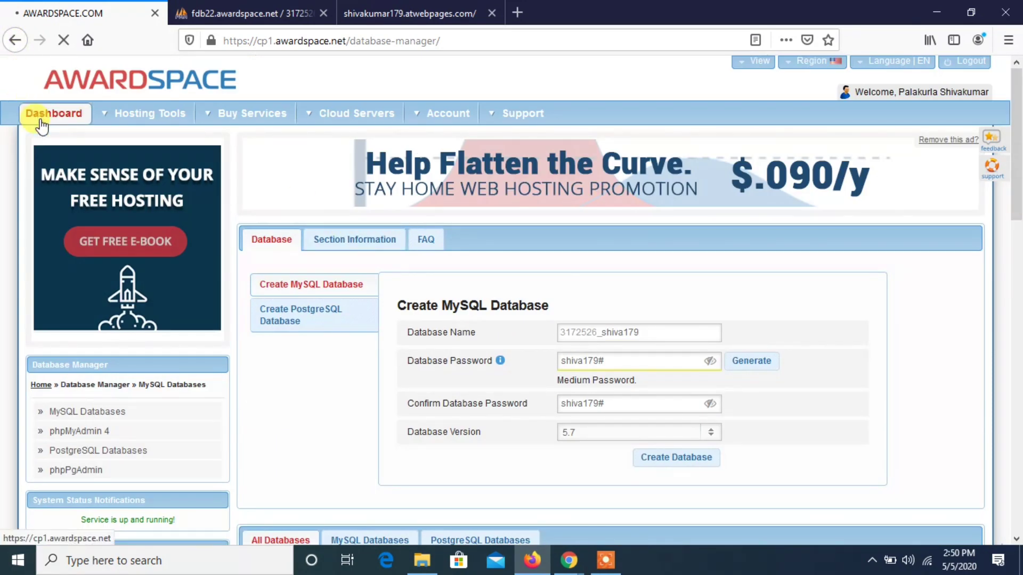
scroll(420, 110, down, 8)
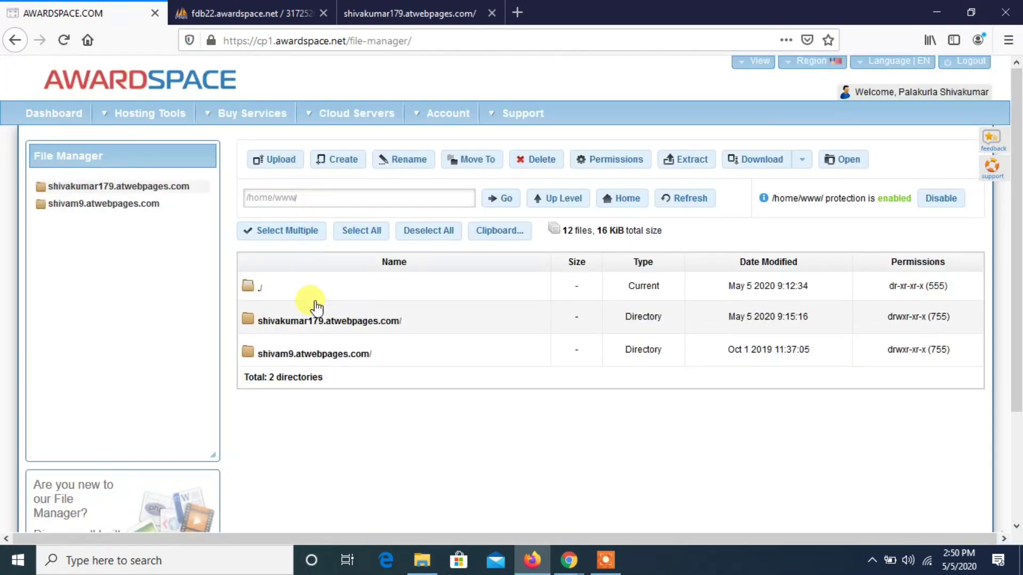
click(314, 319)
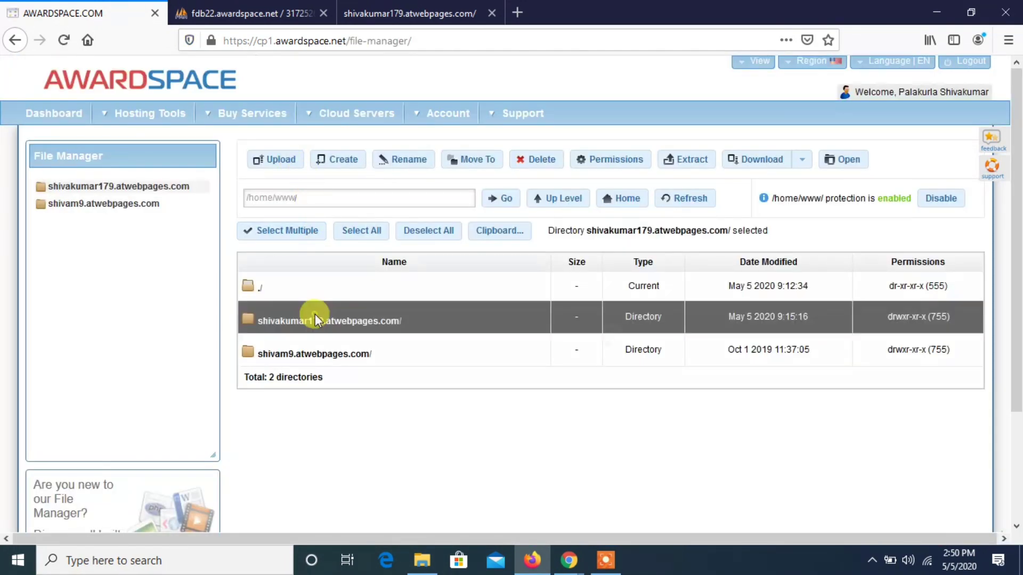
double_click(315, 320)
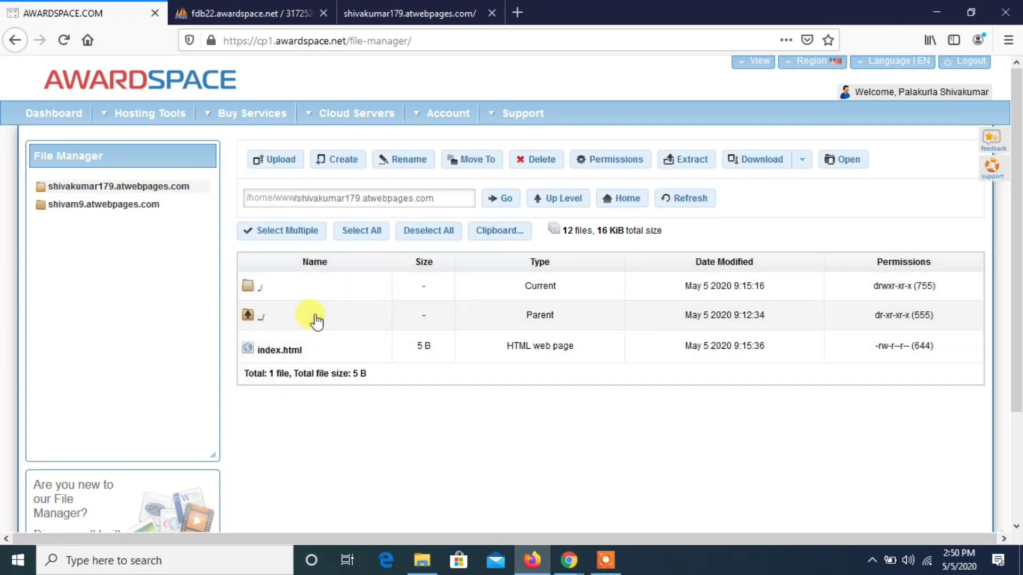
- Open index.html for editing and delete its Hello text
click(300, 349)
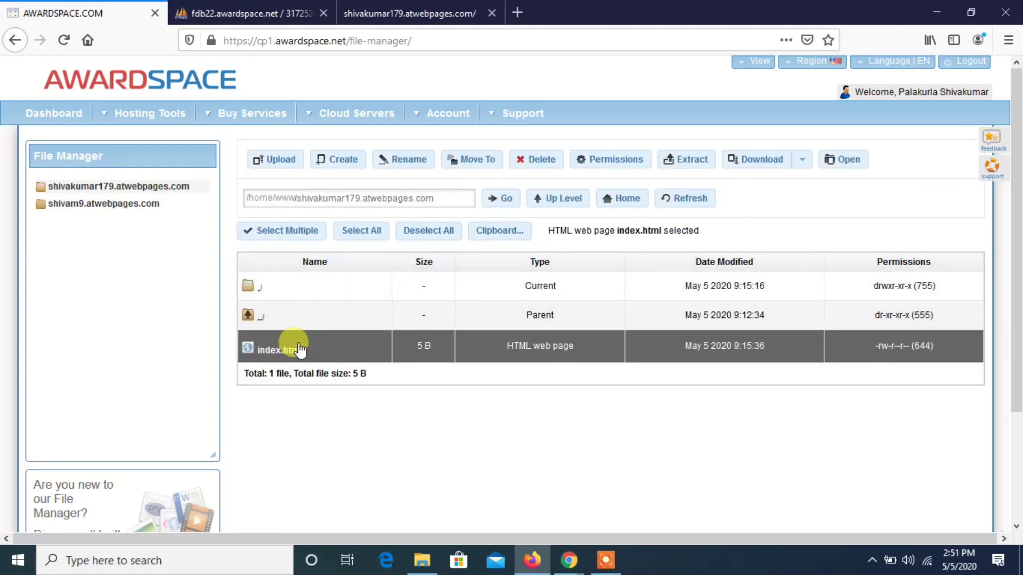
double_click(298, 348)
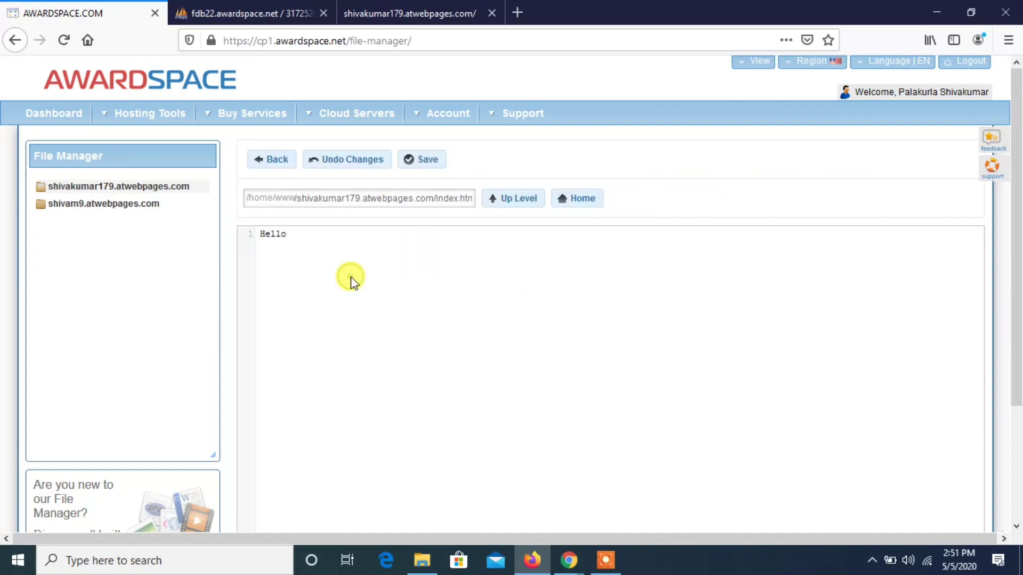
key(BackSpace)
key(BackSpace)
key(BackSpace)
key(BackSpace)
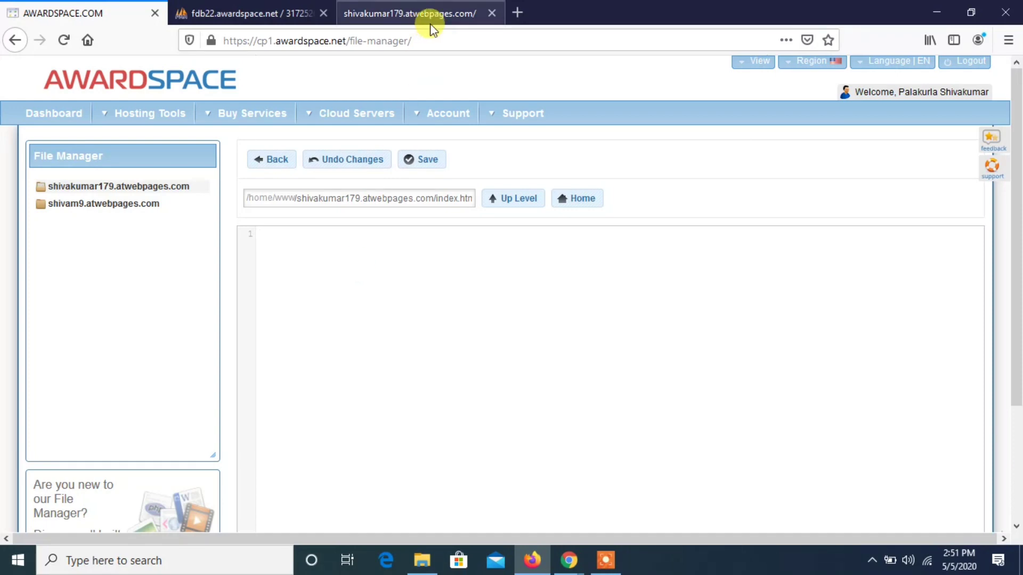
- Open the project author's GitLab profile page in a new browser tab
click(517, 12)
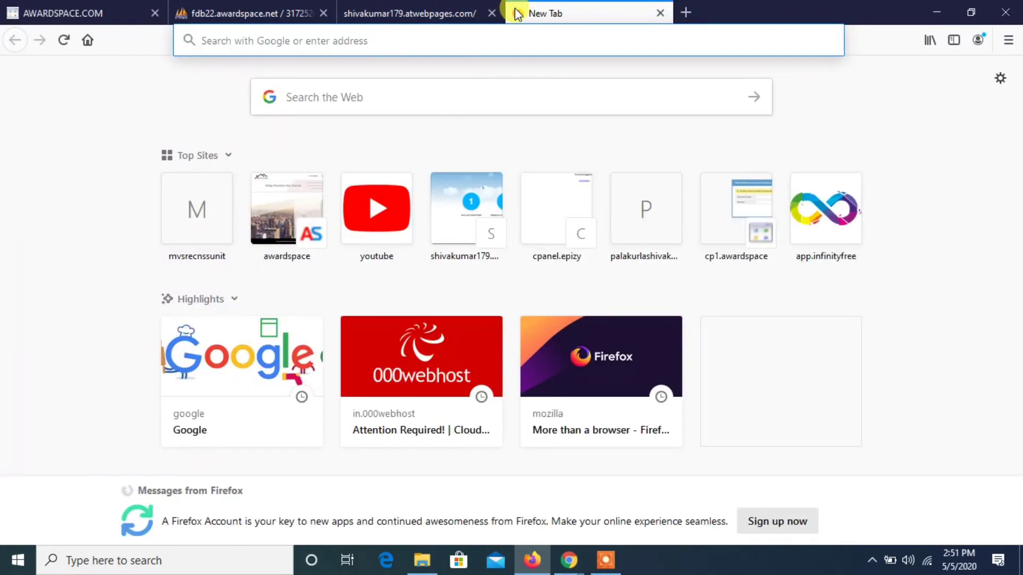
text(git)
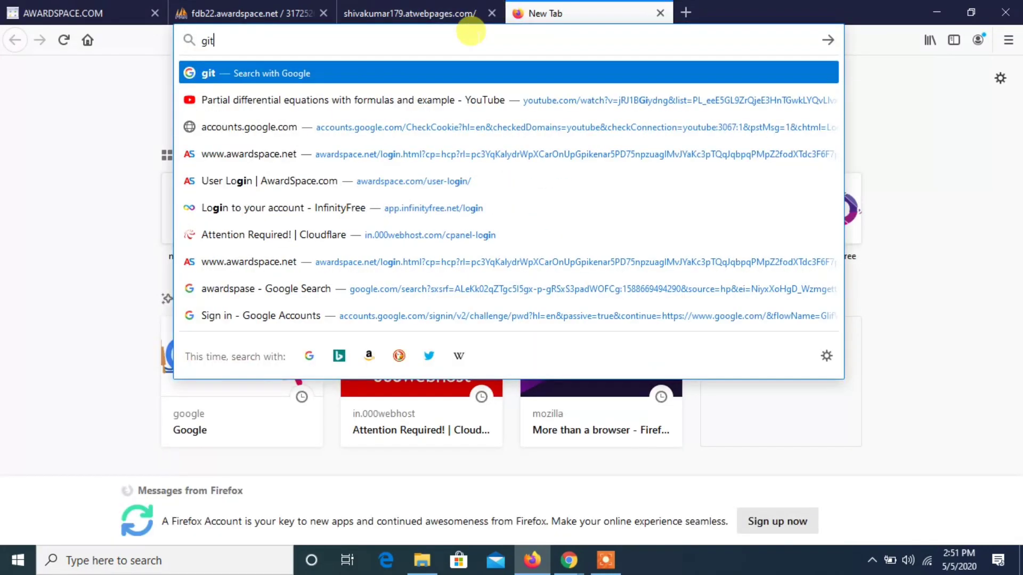
text(lab)
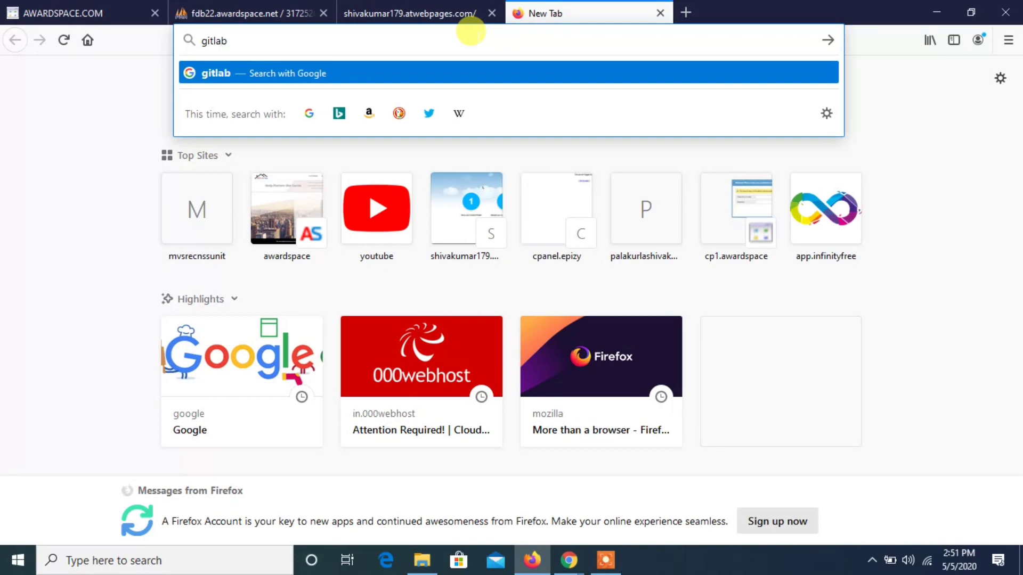
text(.com/)
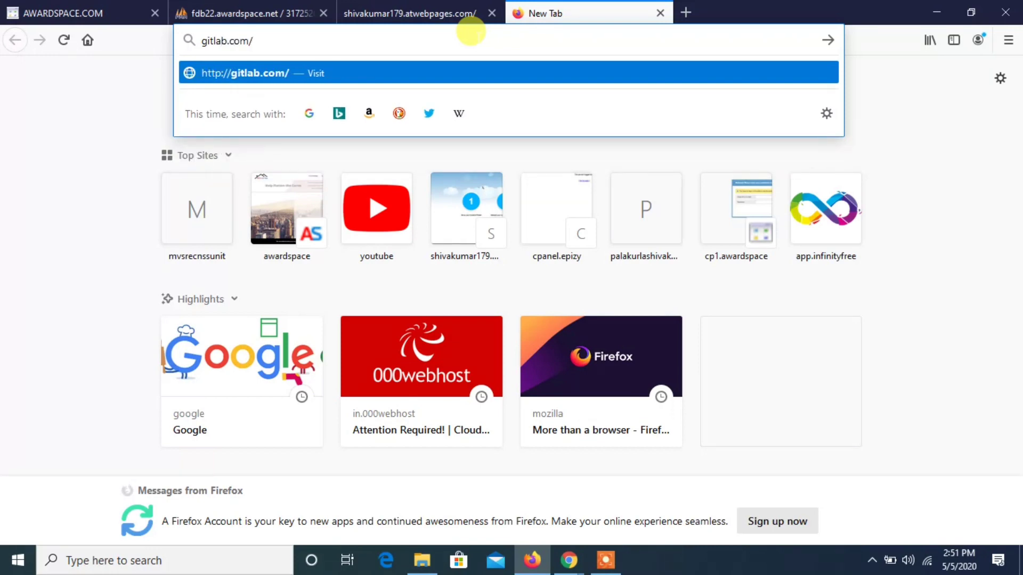
text(palakur)
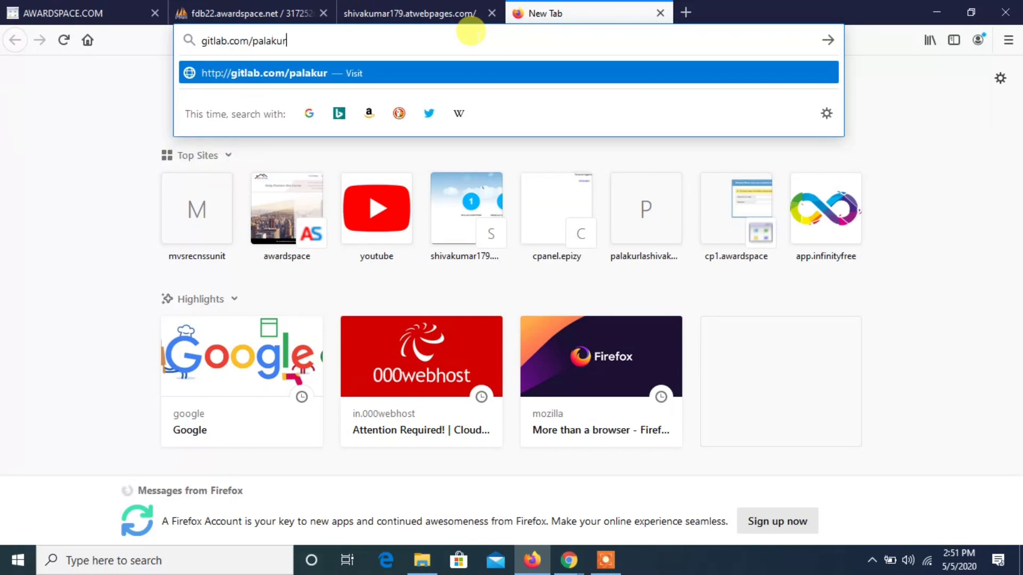
text(lashivakumar)
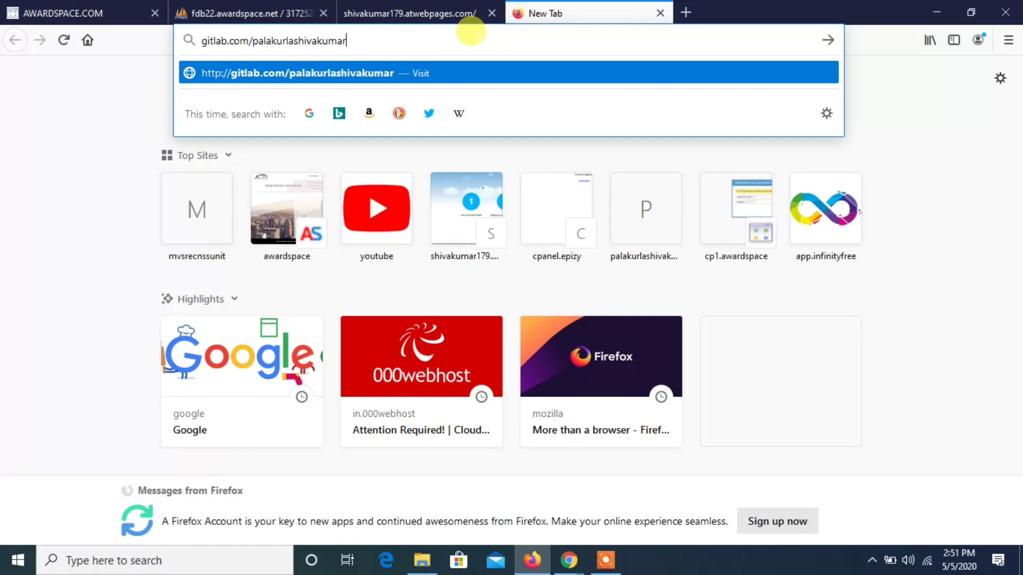
key(Return)
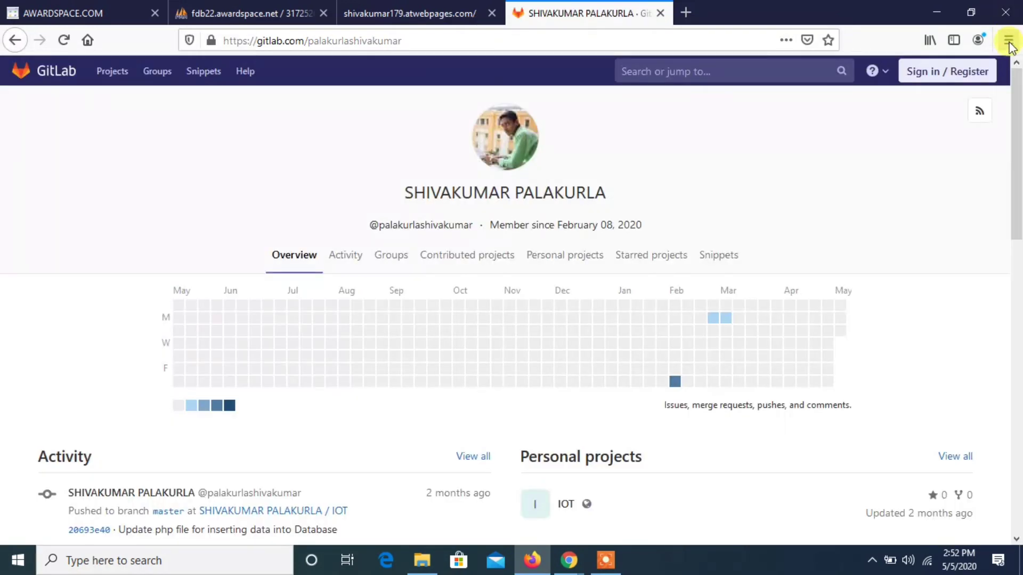
- Open the html file in the CREATING A DATABASE IN AWARDSPACE folder of the IOT project
scroll(736, 220, down, 3)
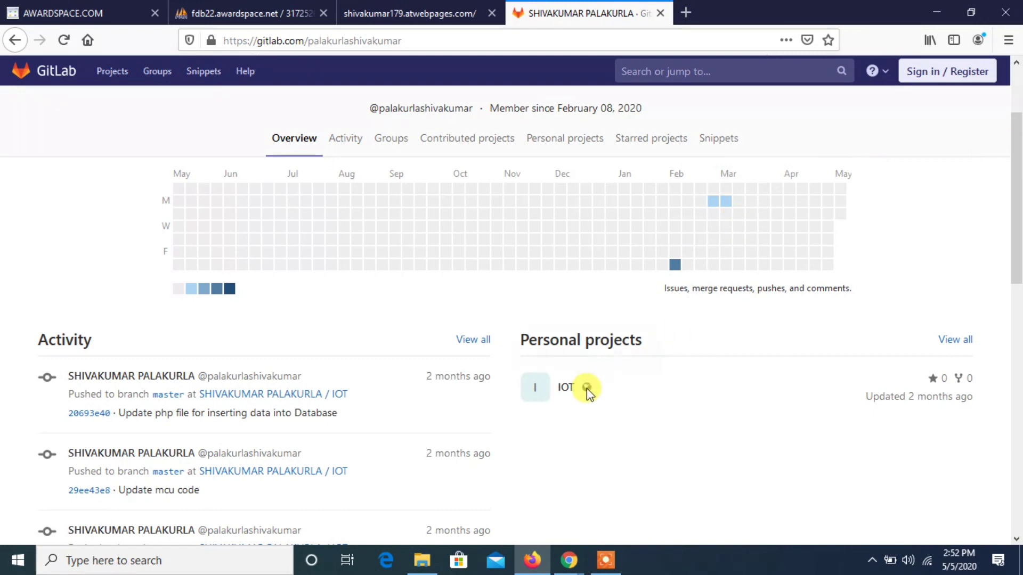
click(568, 393)
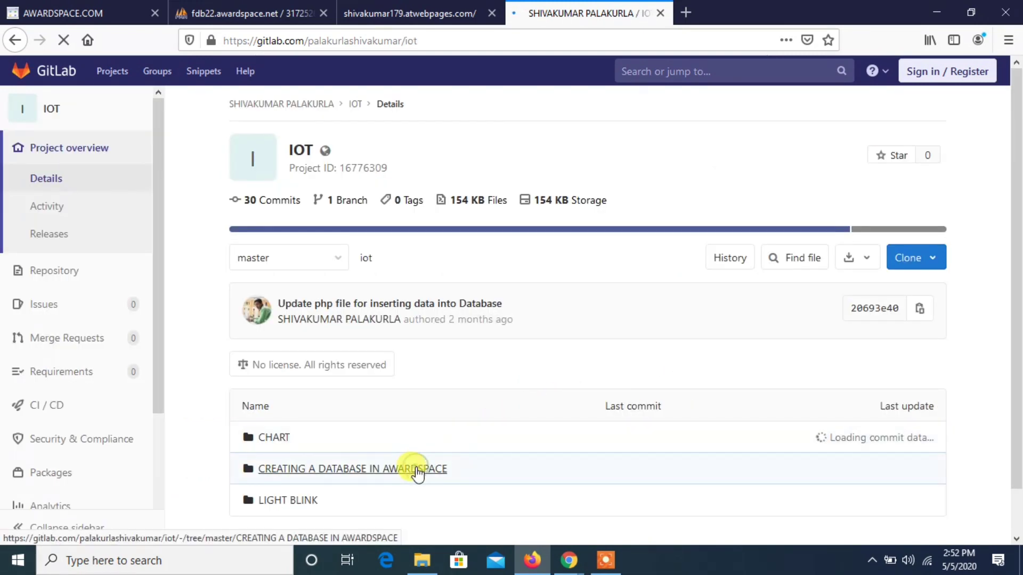
click(417, 469)
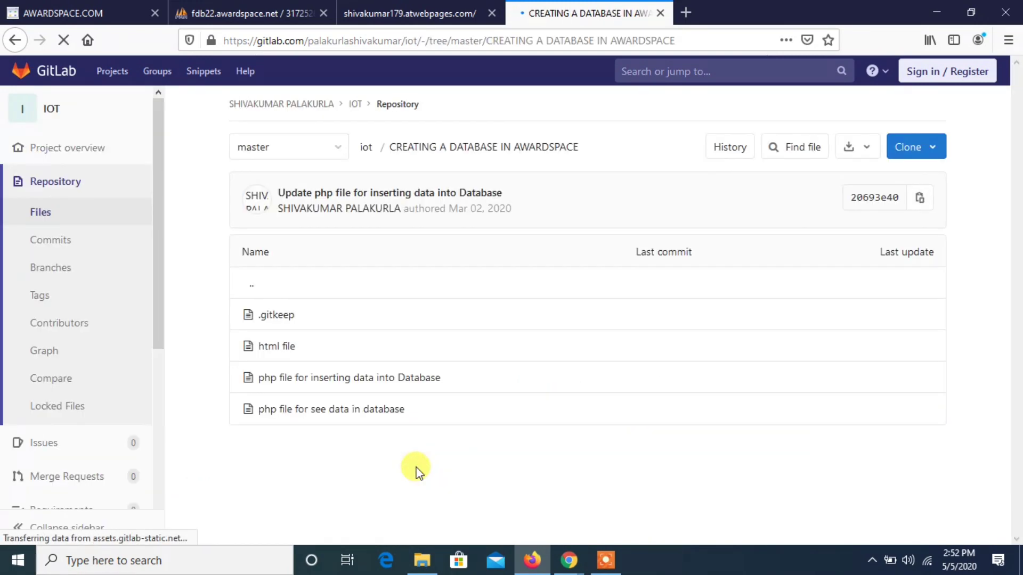
triple_click(286, 334)
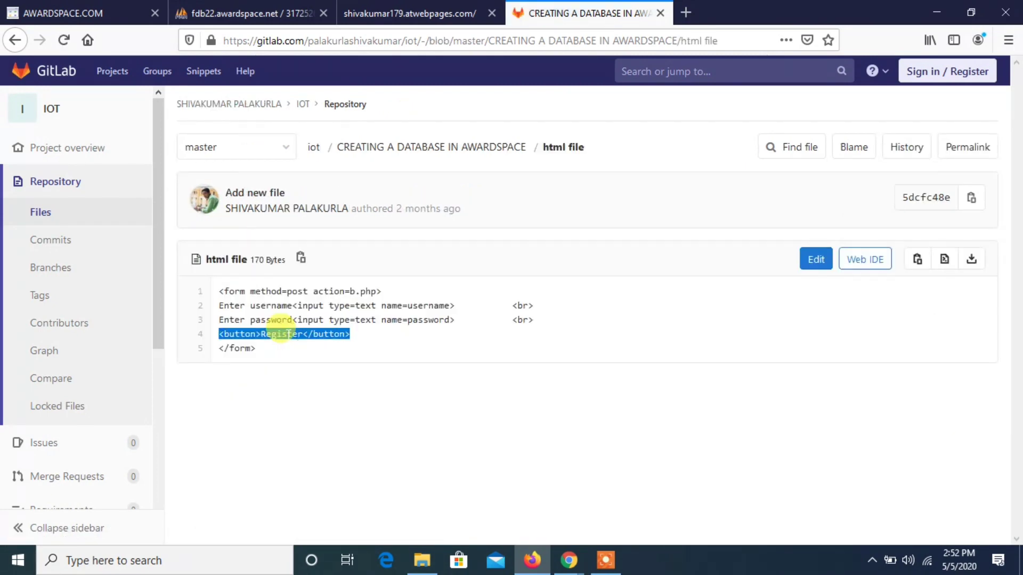
- Copy the complete form code, from the opening form tag to the closing one, out of the html file
key(ctrl+a)
click(286, 334)
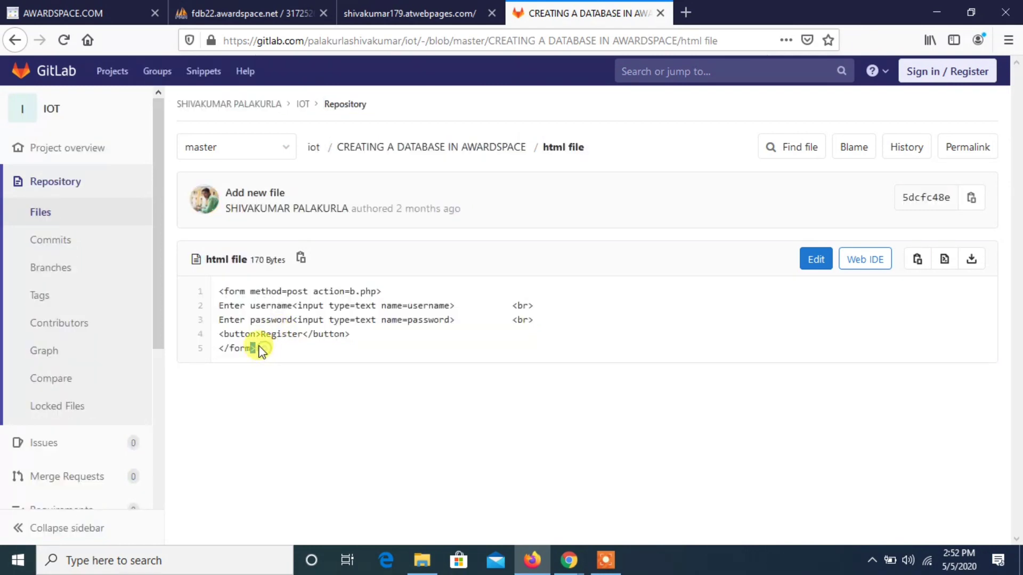
drag(219, 291, 275, 356)
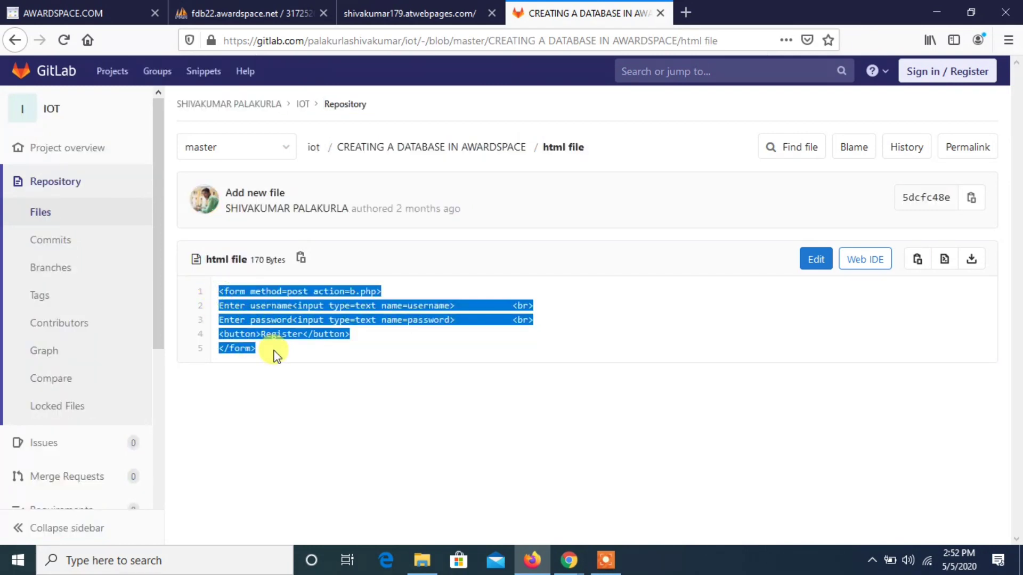
right_click(275, 356)
click(287, 364)
- Return to the AwardSpace file editor, paste the copied form code into index.html and save the file
click(19, 7)
click(313, 264)
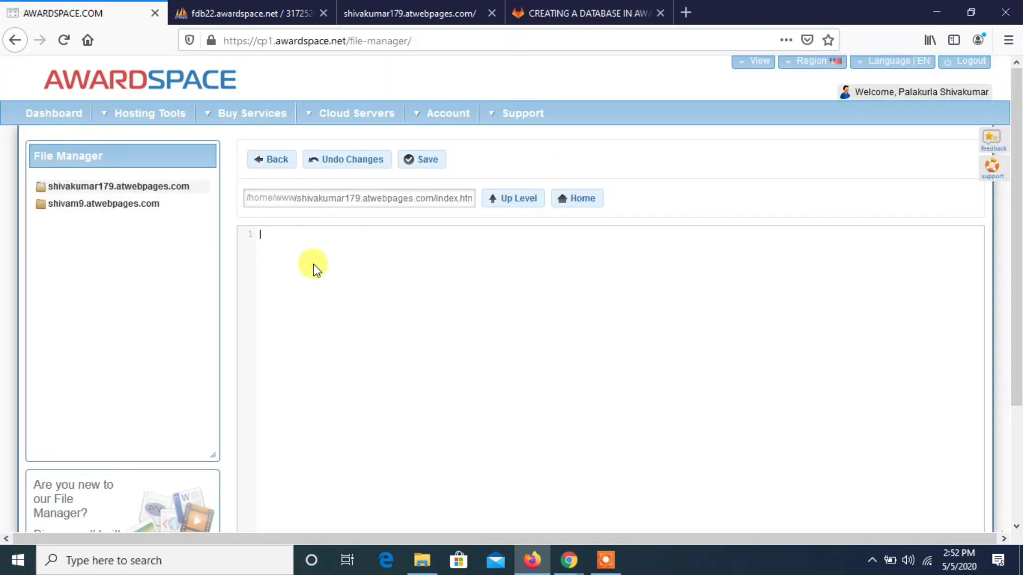
right_click(313, 263)
click(339, 328)
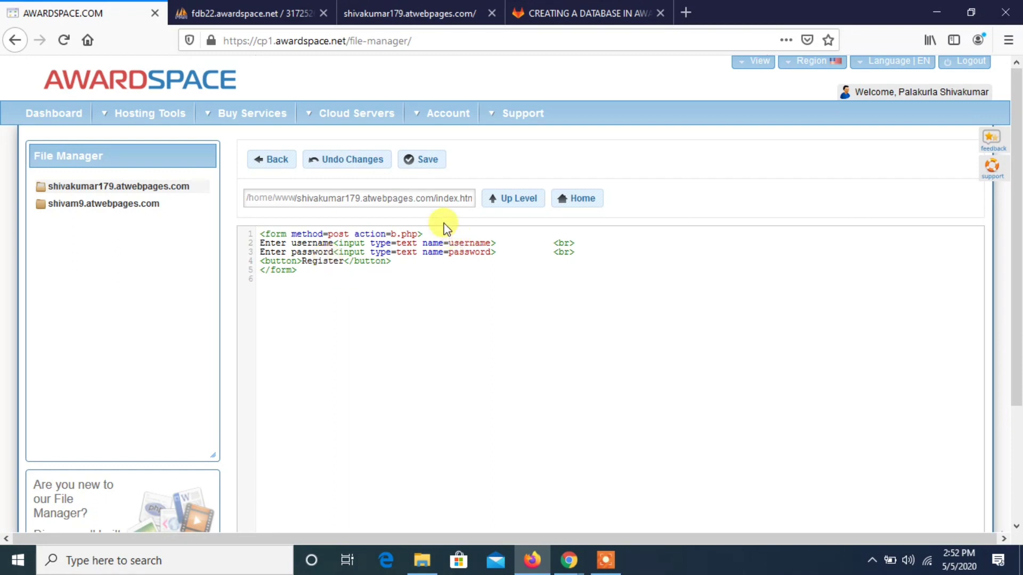
click(397, 234)
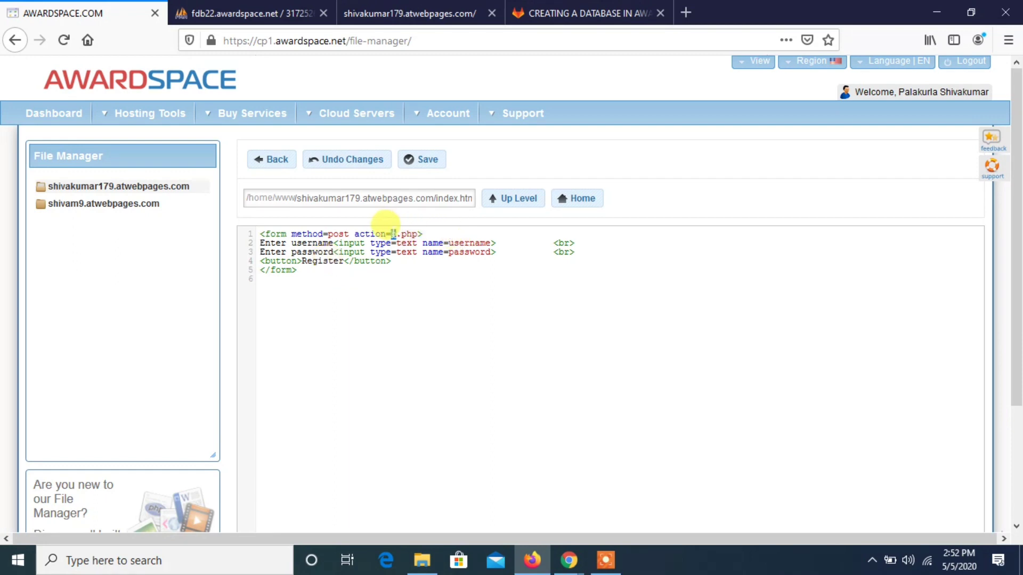
click(429, 161)
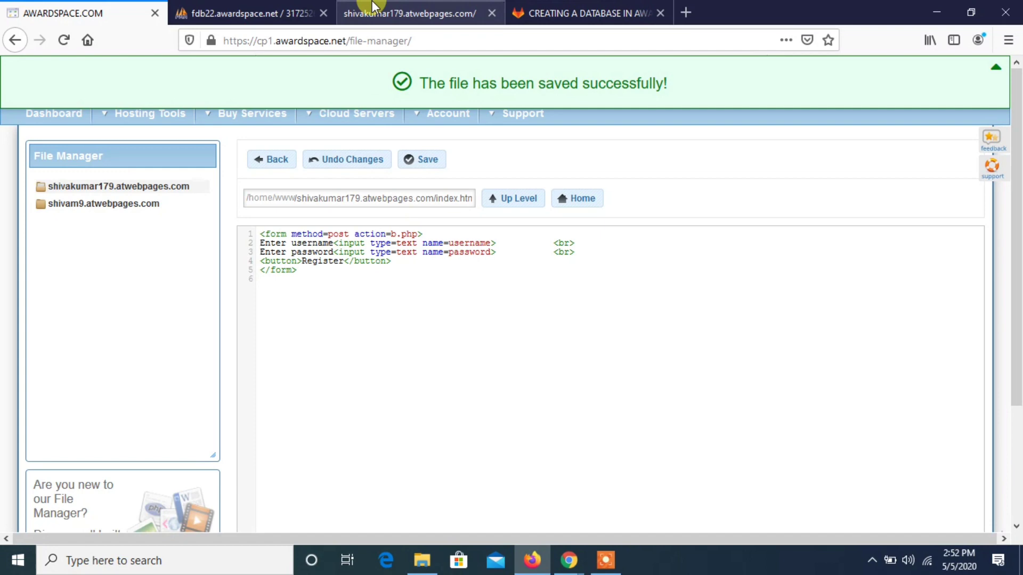
- Reload the subdomain's live page to check the registration form and return to the AwardSpace file editor
click(373, 6)
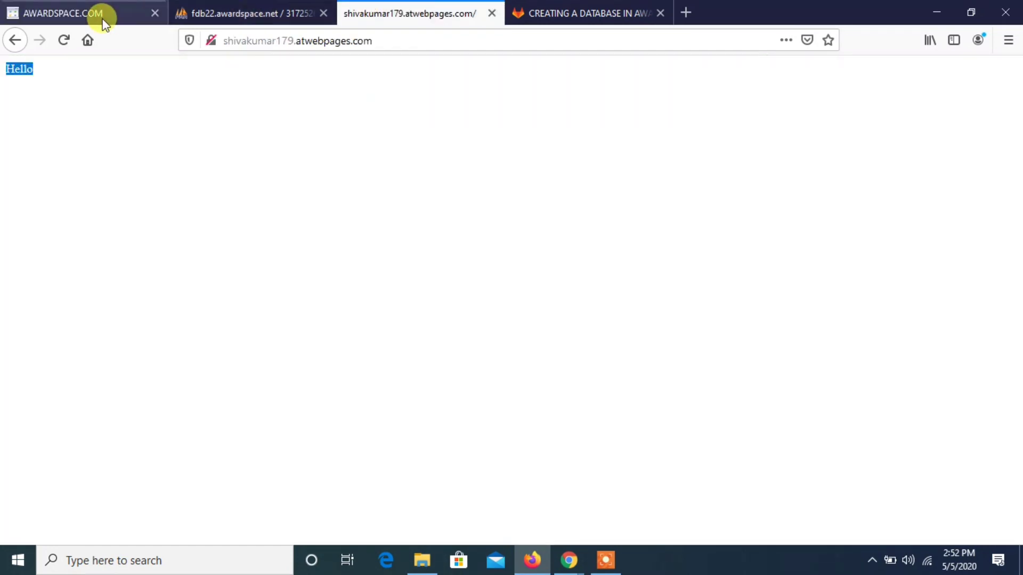
click(63, 40)
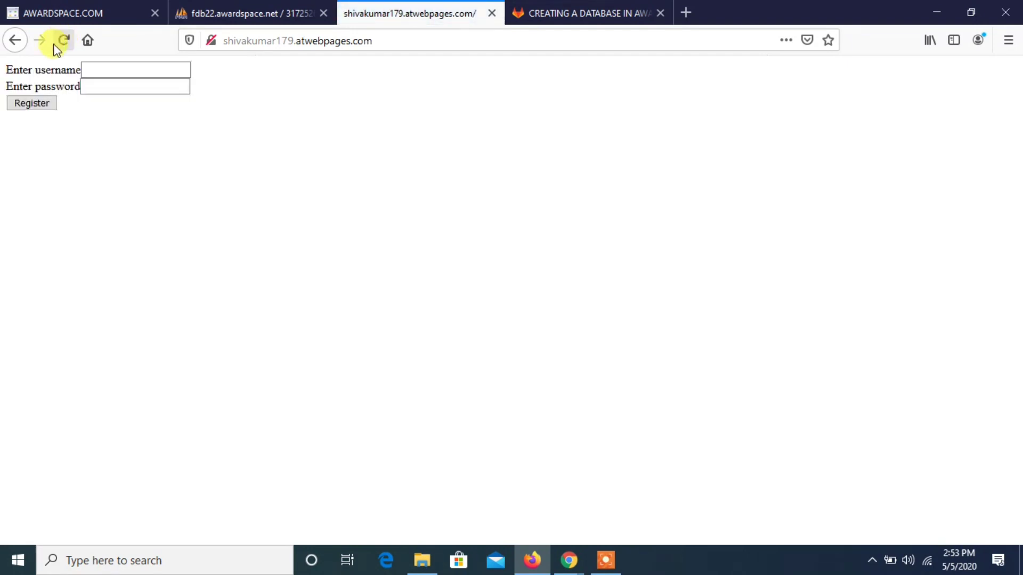
click(78, 6)
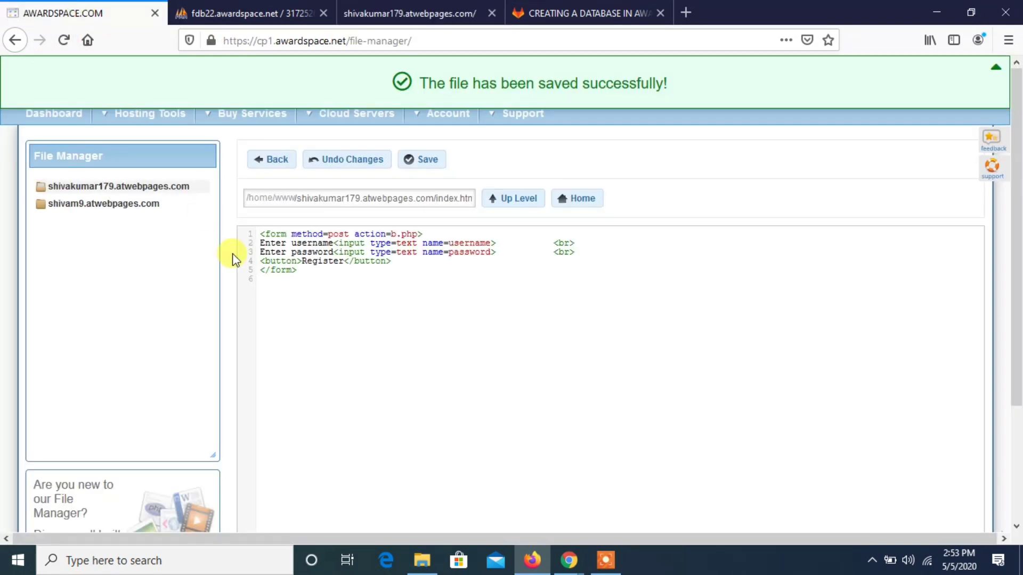
- Select the file name b.php in the form's action attribute in index.html
drag(391, 234, 417, 234)
right_click(408, 229)
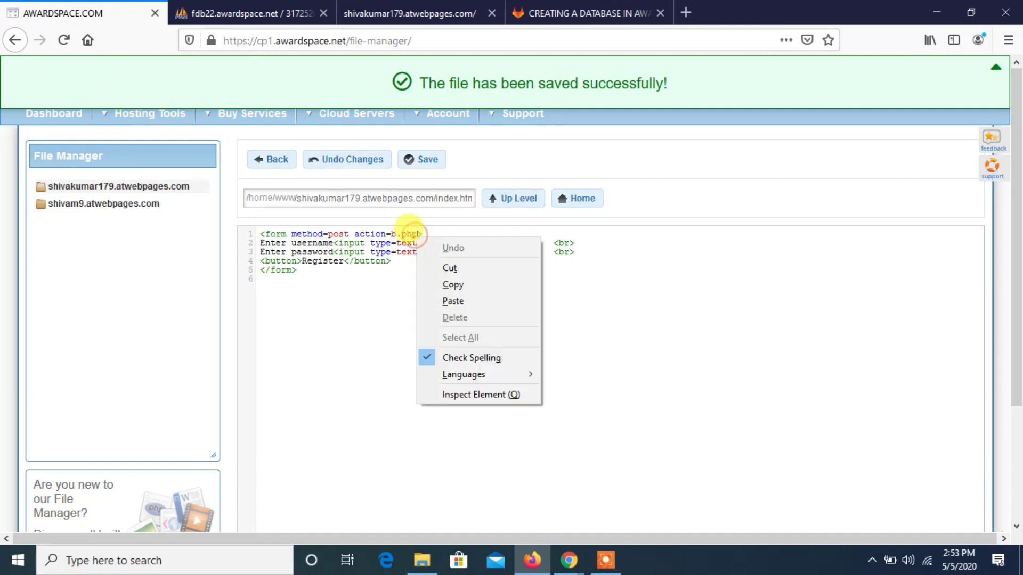
double_click(408, 230)
drag(400, 232, 392, 232)
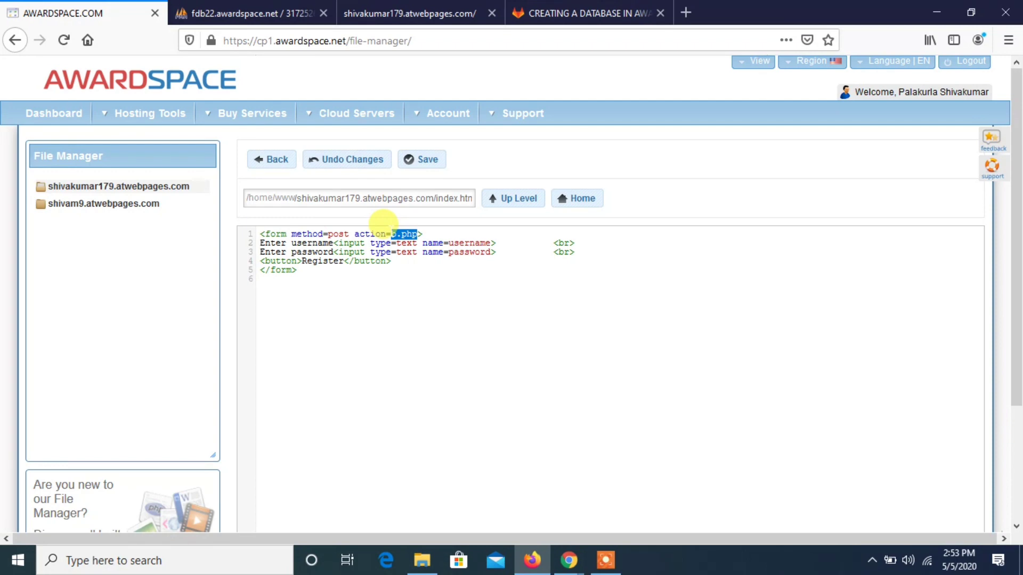
click(389, 232)
drag(391, 233, 412, 234)
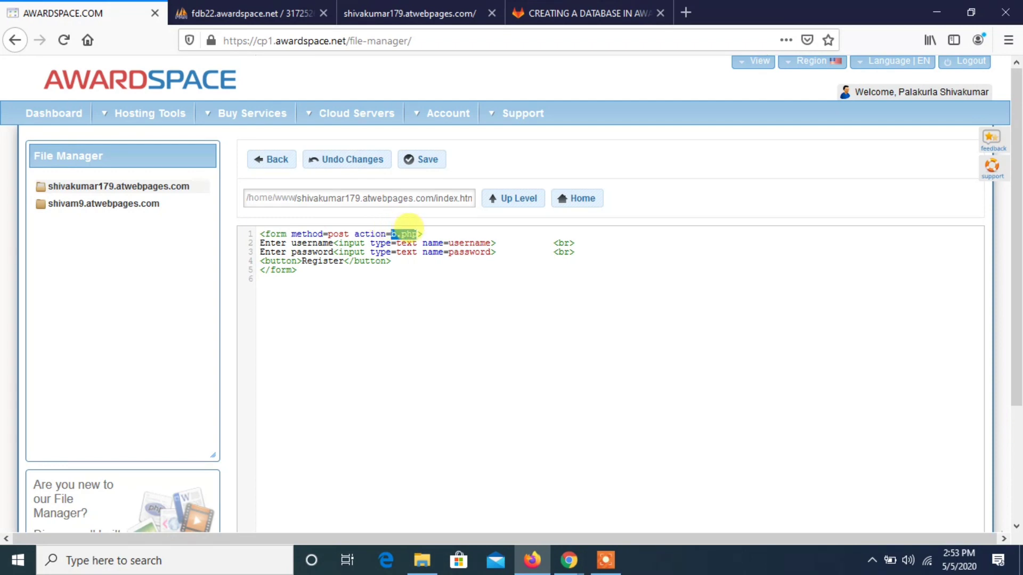
- Go back to the subdomain's file list, create a file named b.php and open it for editing
click(271, 160)
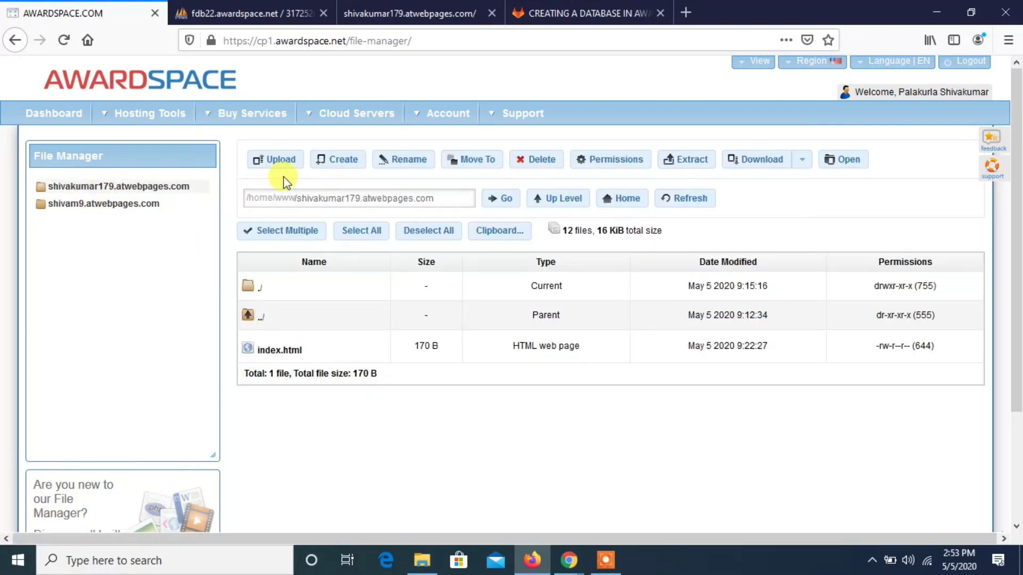
click(334, 161)
click(400, 293)
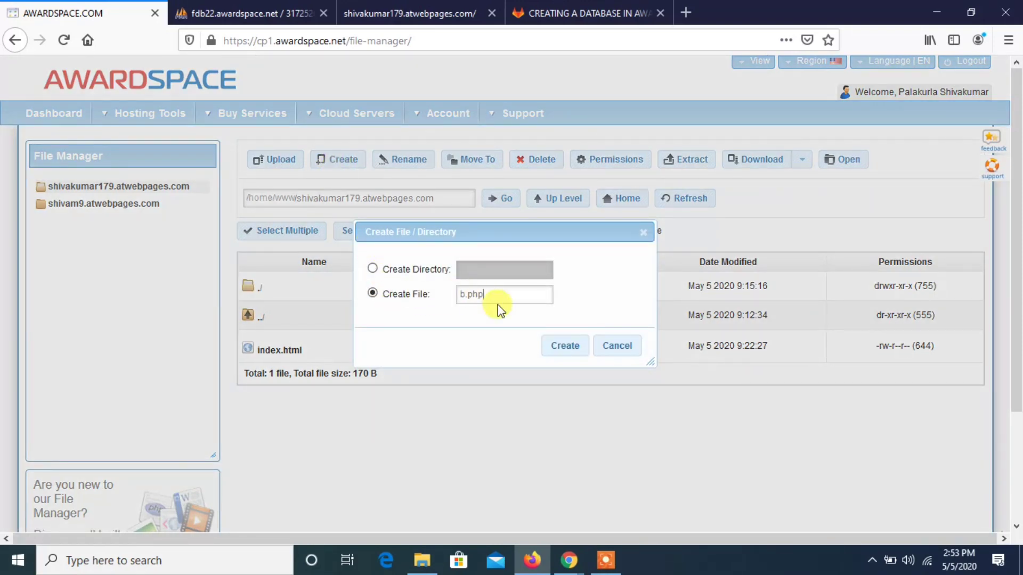
click(557, 347)
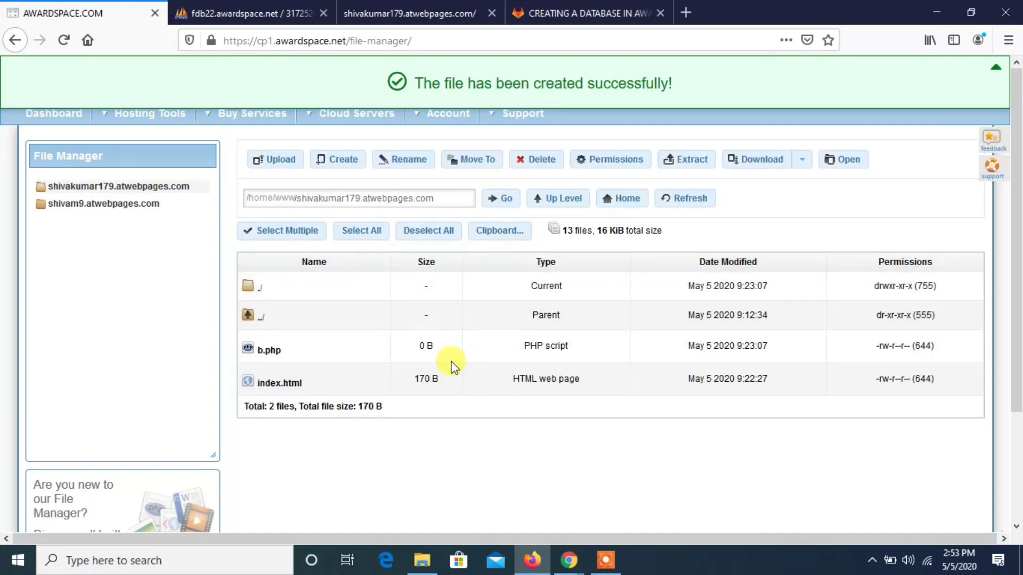
double_click(269, 351)
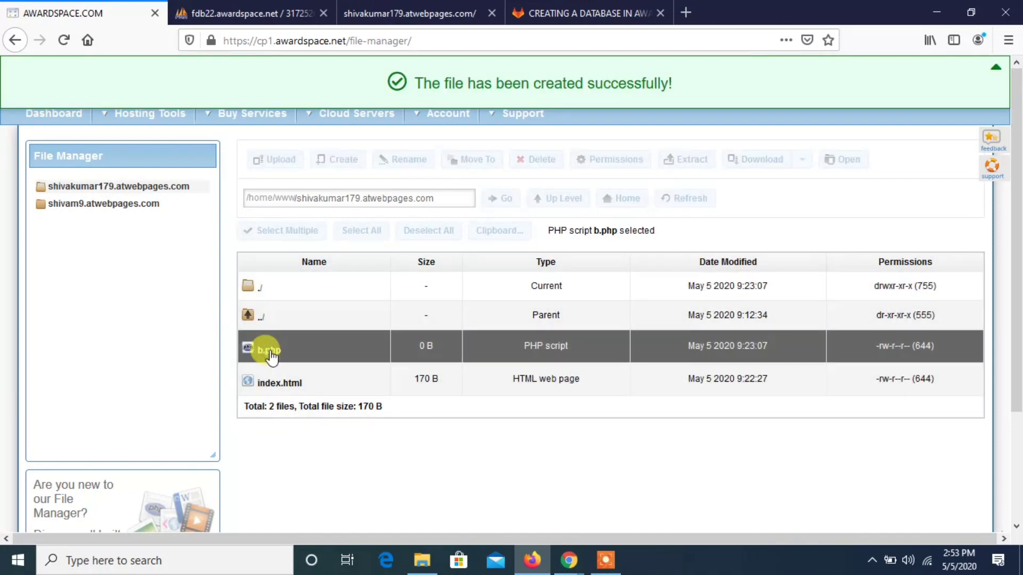
- Switch to GitLab, open "php file for inserting data into Database" in the same folder and copy its contents
click(568, 9)
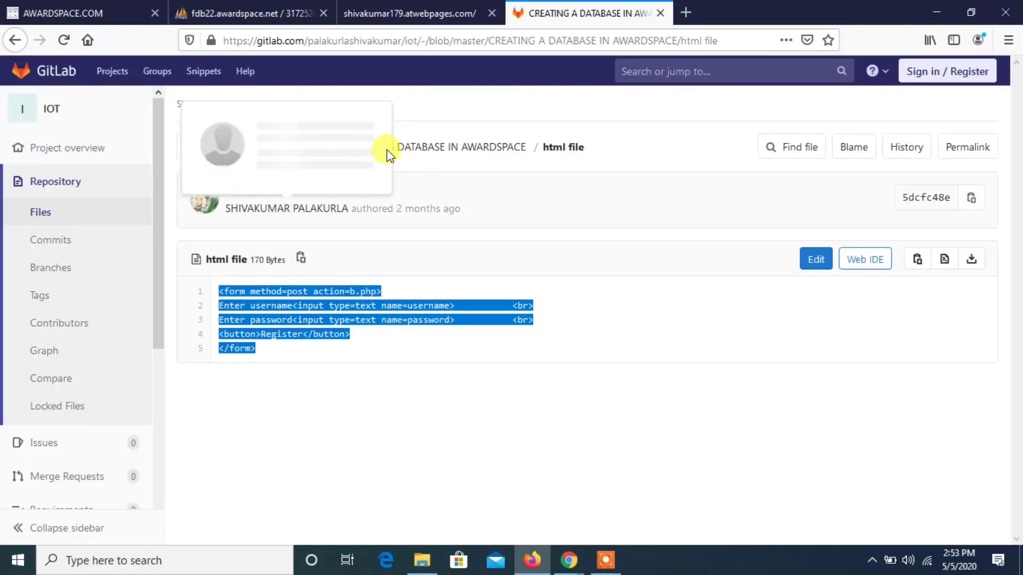
click(406, 156)
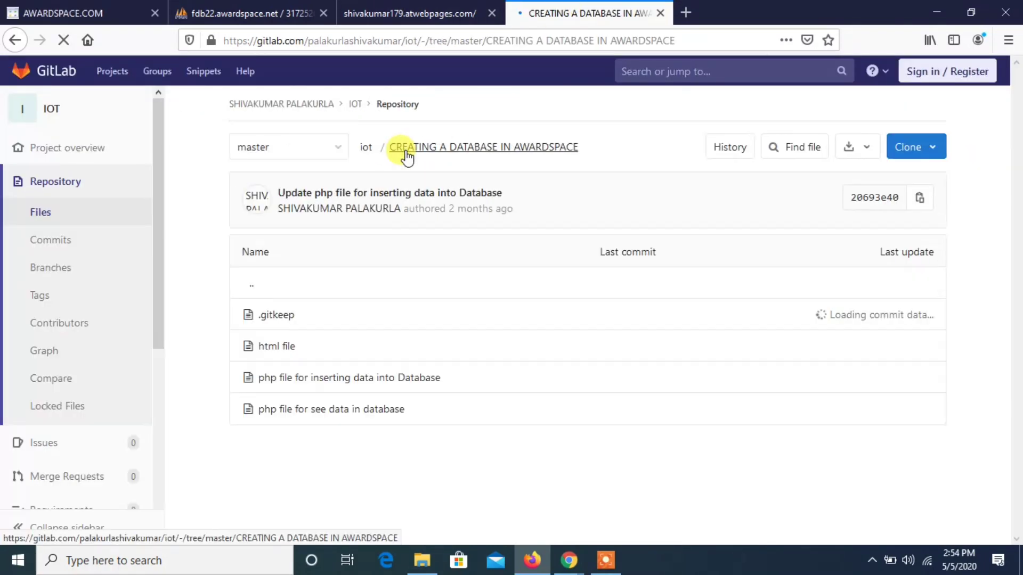
click(357, 382)
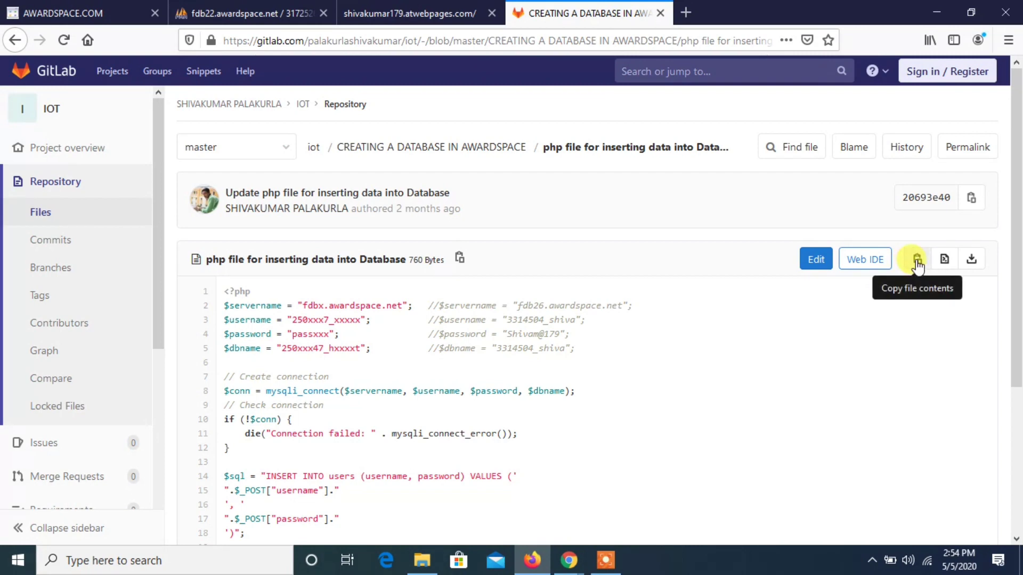
click(916, 260)
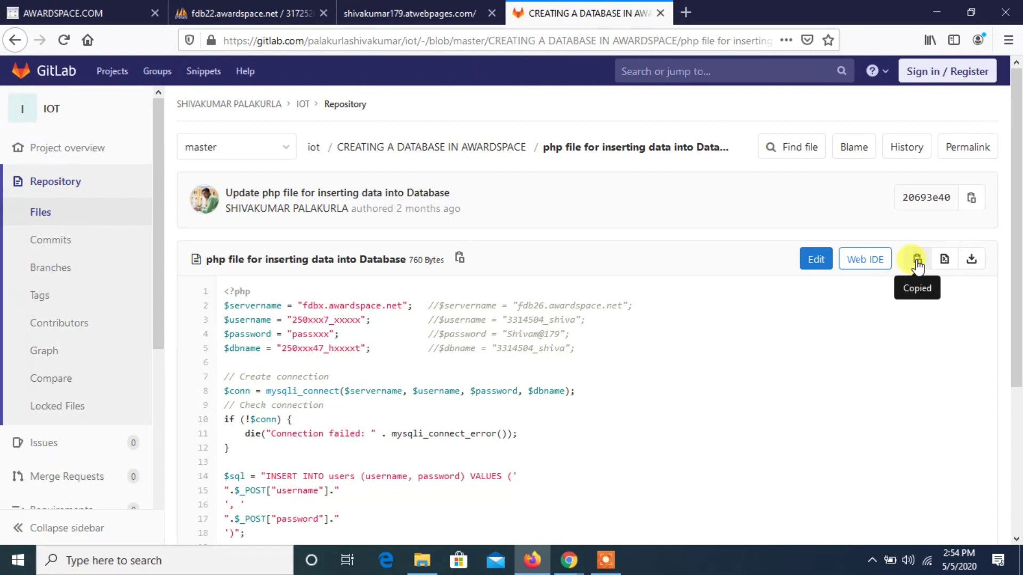
- Try pasting the copied PHP code into b.php in the AwardSpace editor and clear the editor again
click(80, 13)
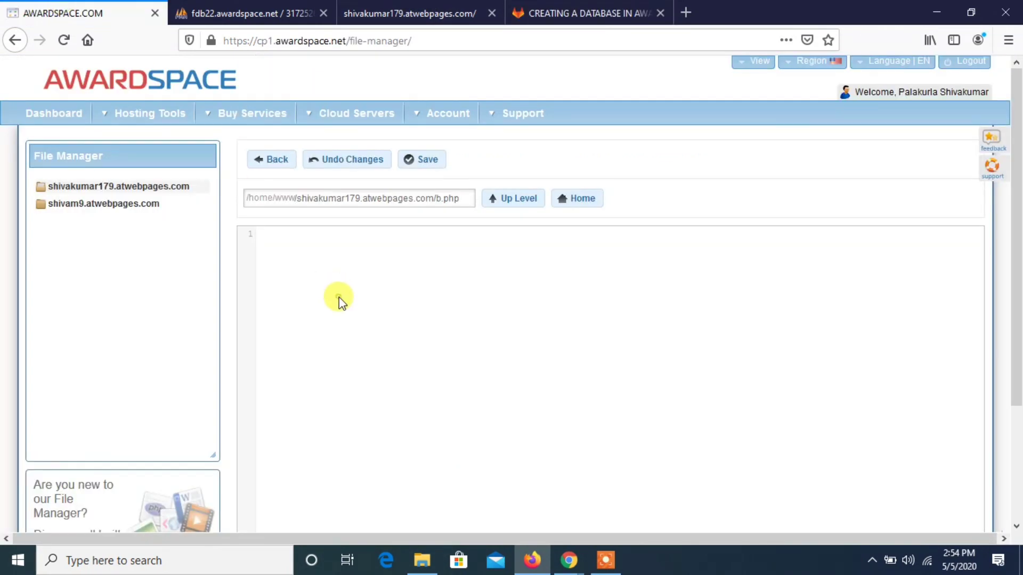
right_click(339, 297)
click(375, 354)
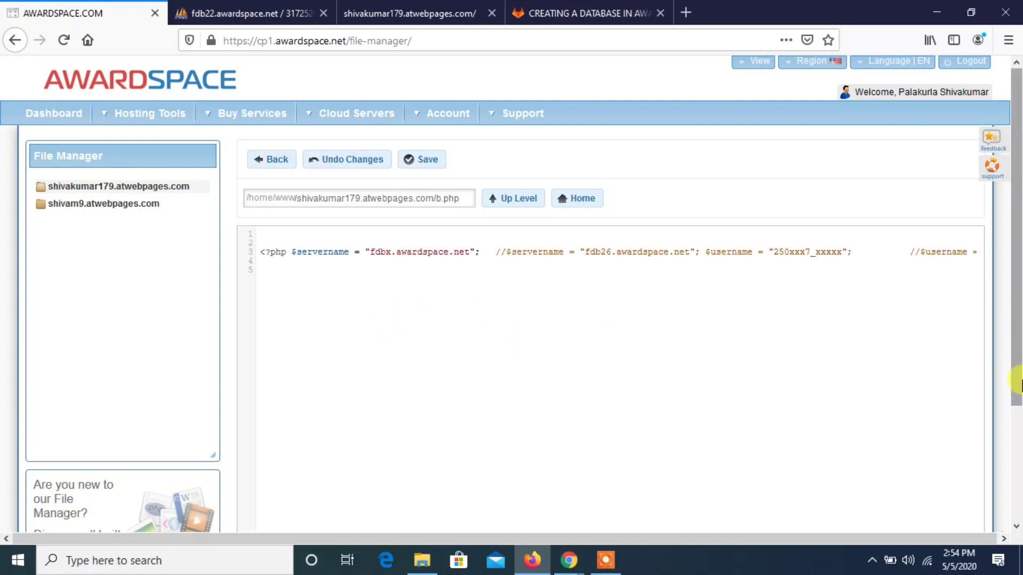
mouse_move(1017, 379)
mouse_down()
mouse_move(1018, 389)
mouse_move(1013, 379)
mouse_up()
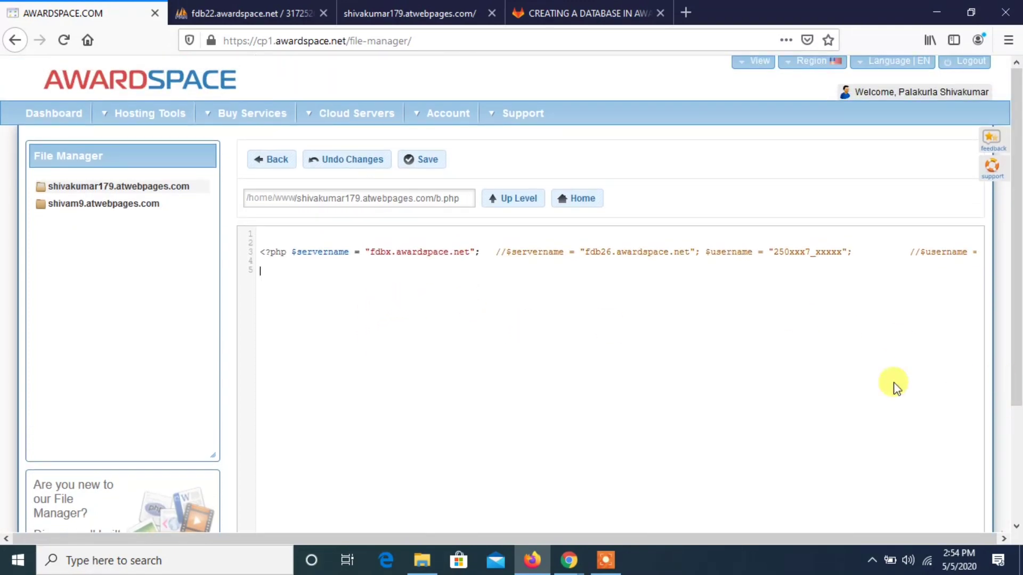
key(ctrl+a)
key(BackSpace)
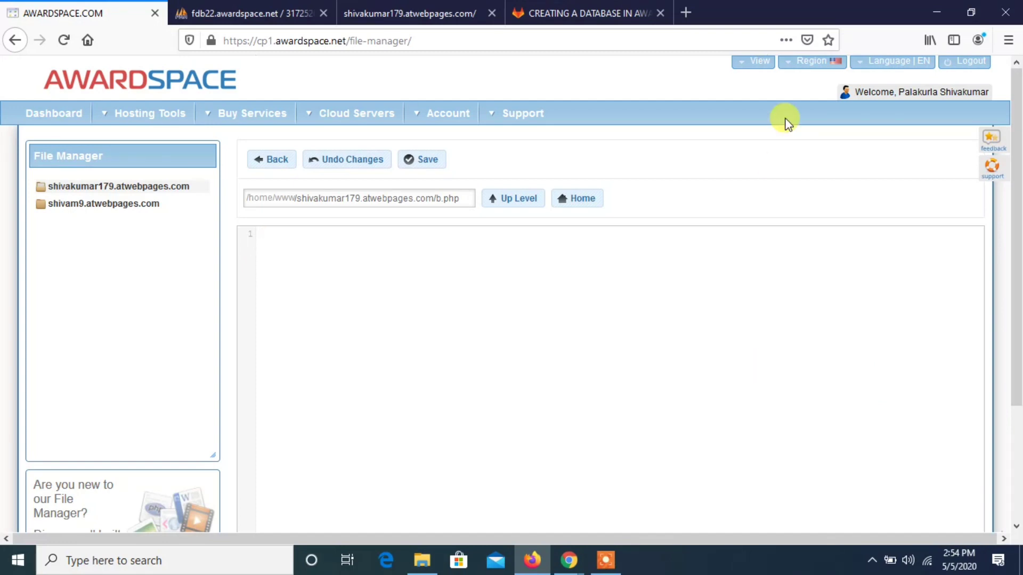
- Switch to GitLab and copy all 27 lines of the PHP code for inserting data into the database
click(583, 7)
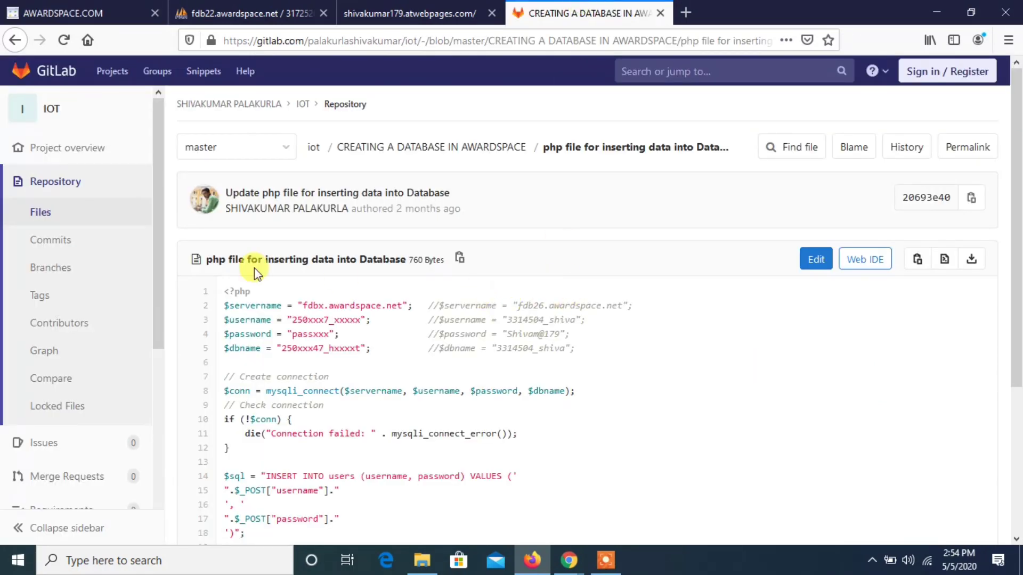
drag(223, 289, 300, 423)
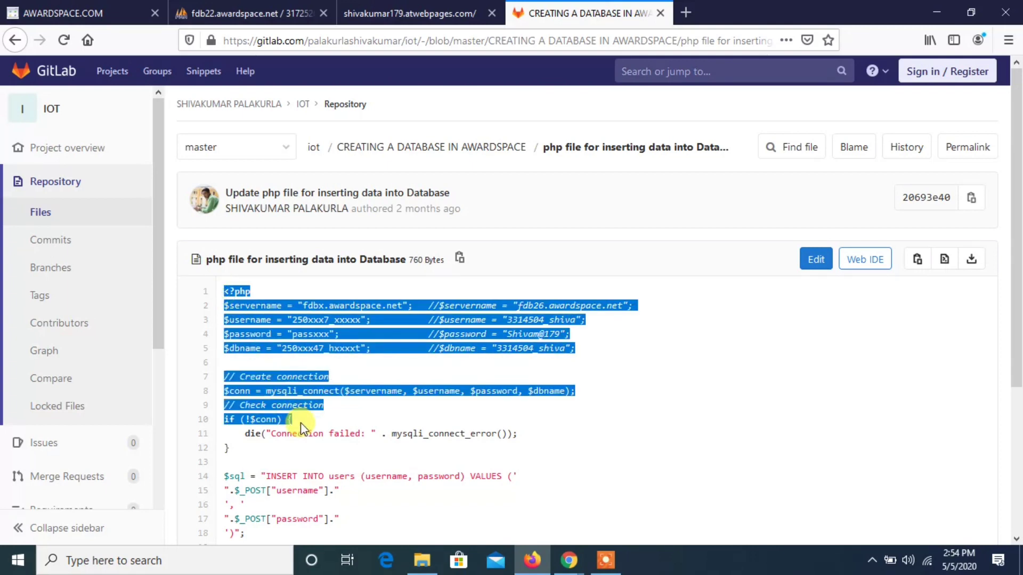
click(277, 364)
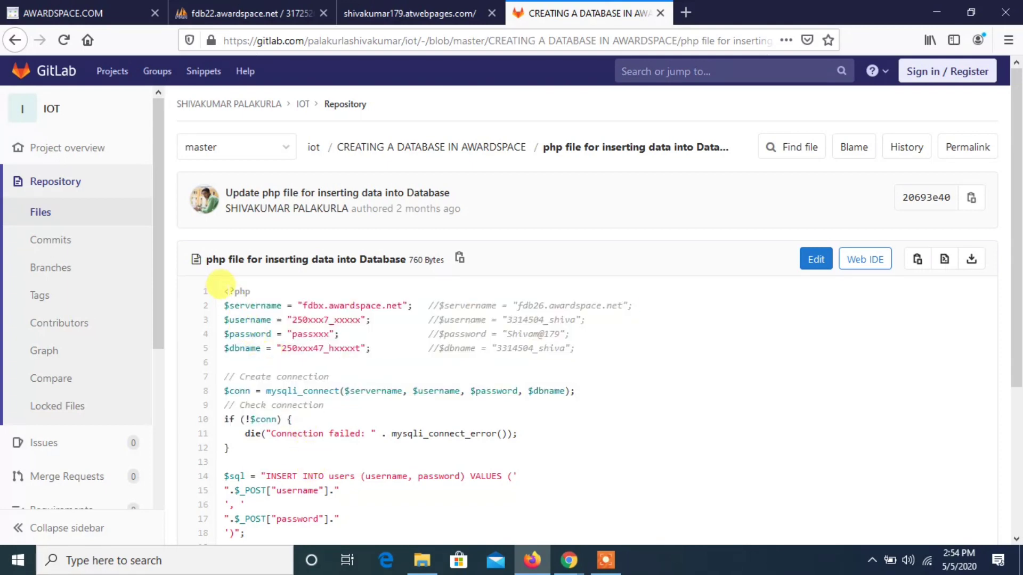
drag(223, 287, 236, 298)
click(222, 287)
drag(223, 288, 314, 472)
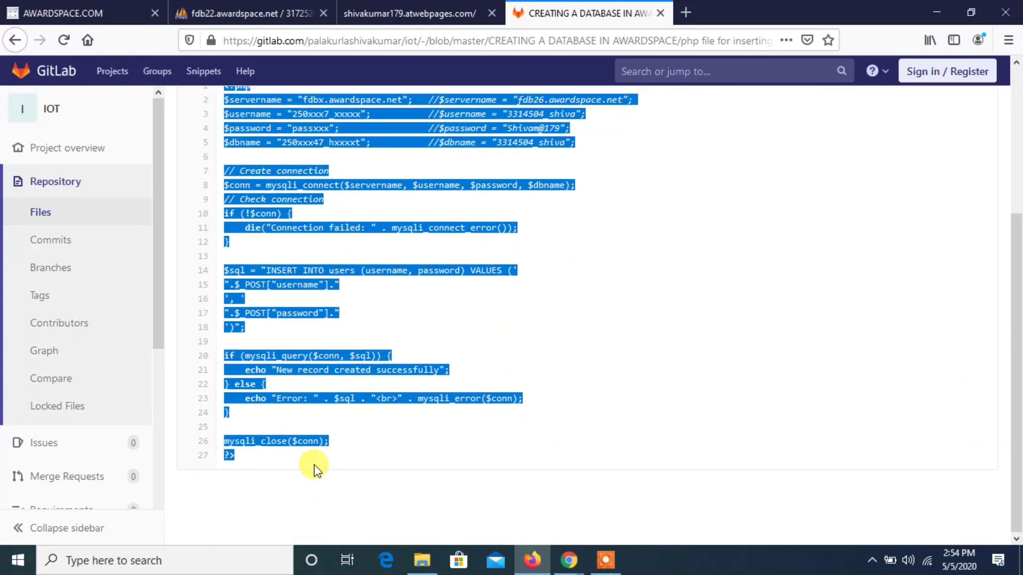
key(ctrl+c)
- Return to the AwardSpace editor, paste the copied PHP code into the empty b.php and save the file
click(80, 13)
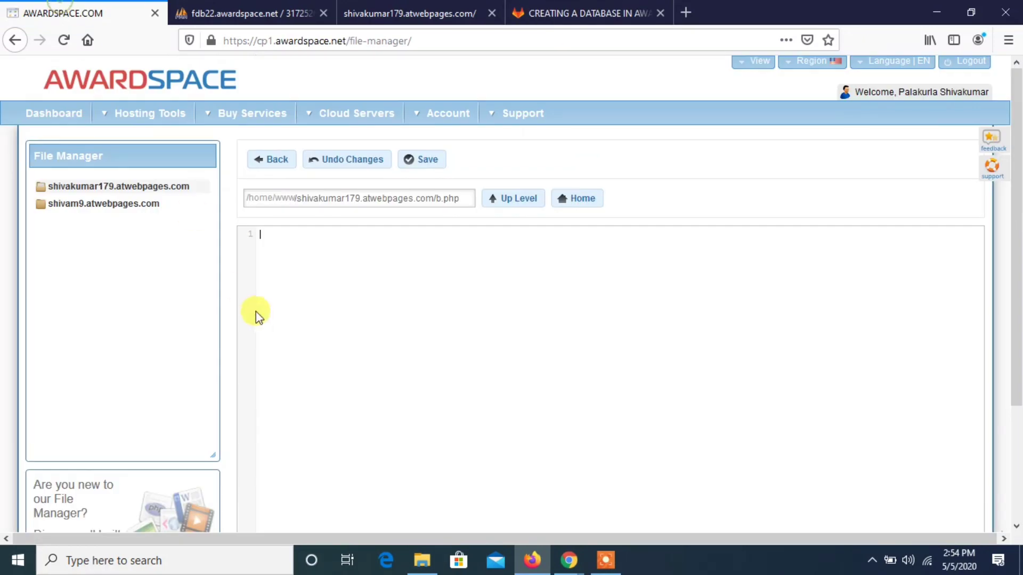
click(258, 313)
key(ctrl+v)
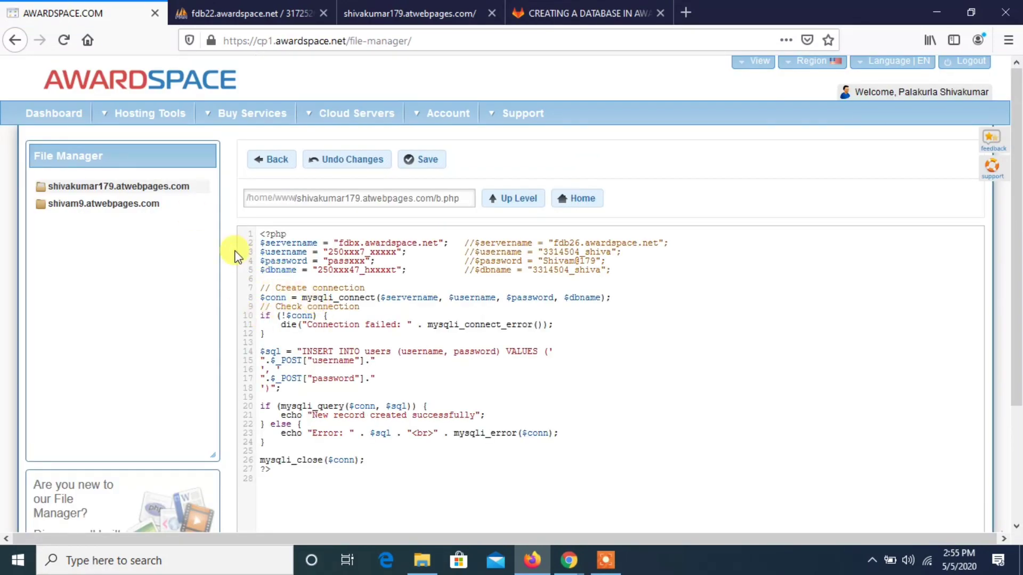
click(426, 163)
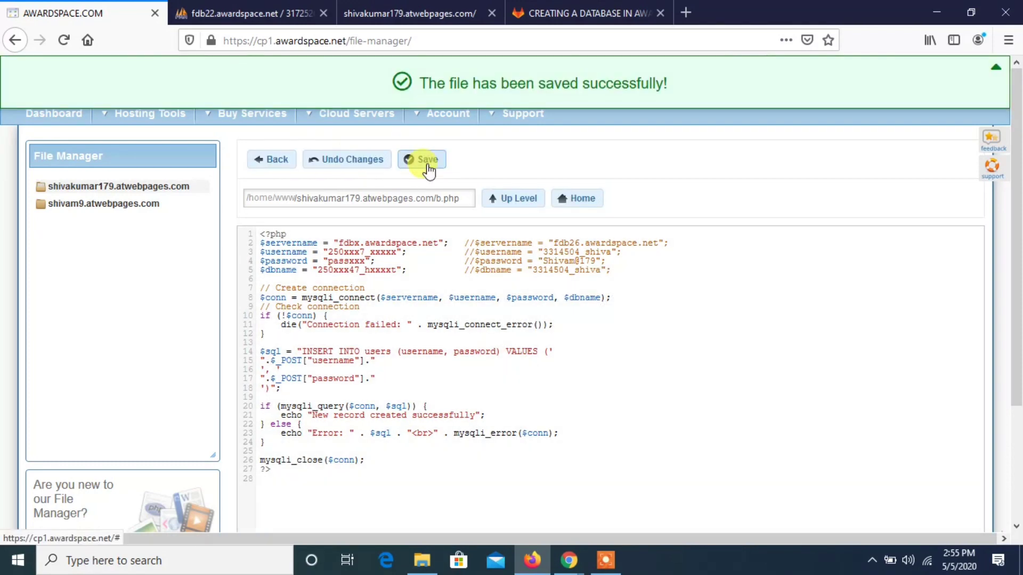
- Open AwardSpace's Database Manager from the dashboard and copy the MySQL database's host name, fdb22.awardspace.net
click(67, 118)
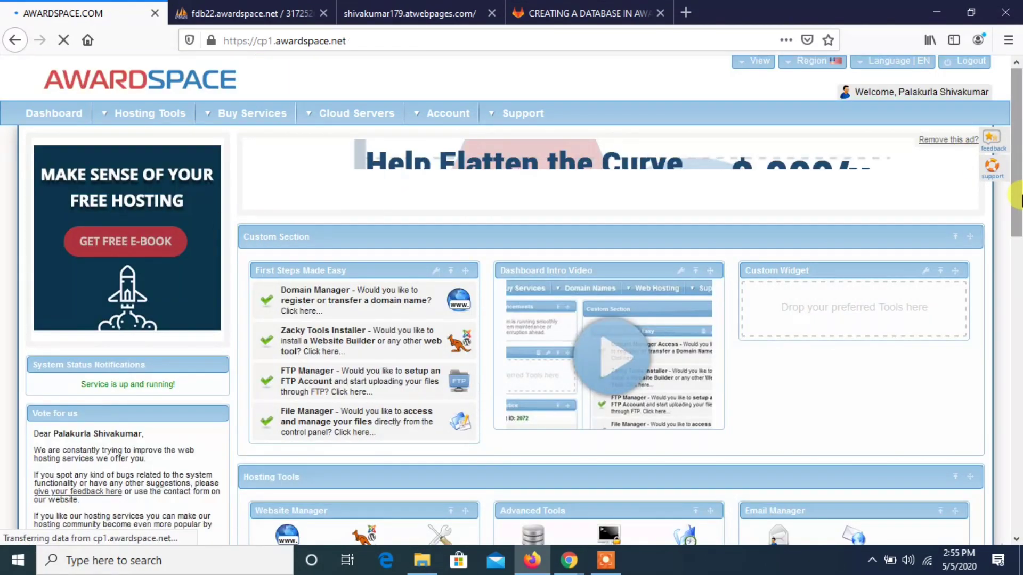
scroll(1015, 229, down, 3)
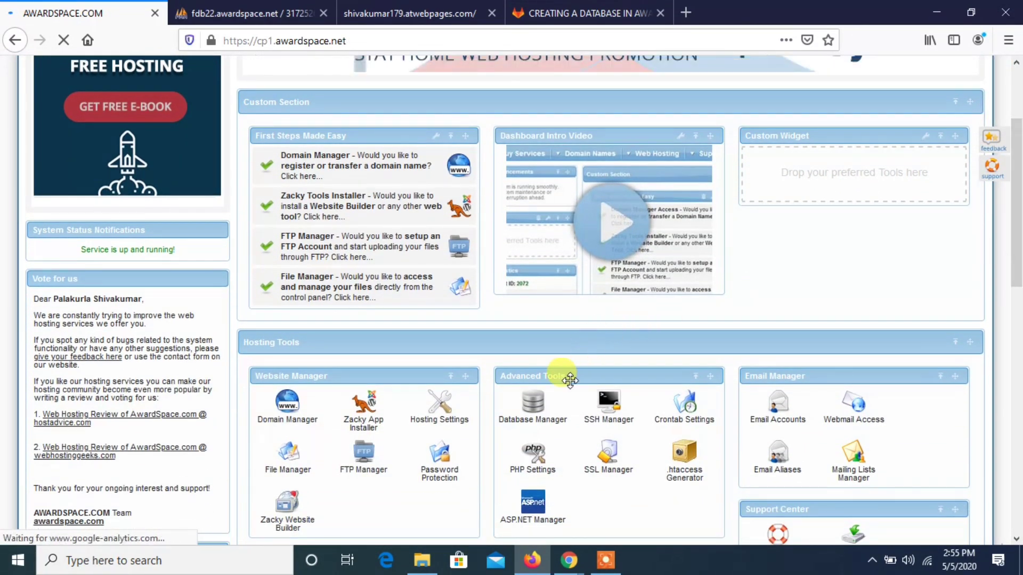
click(554, 413)
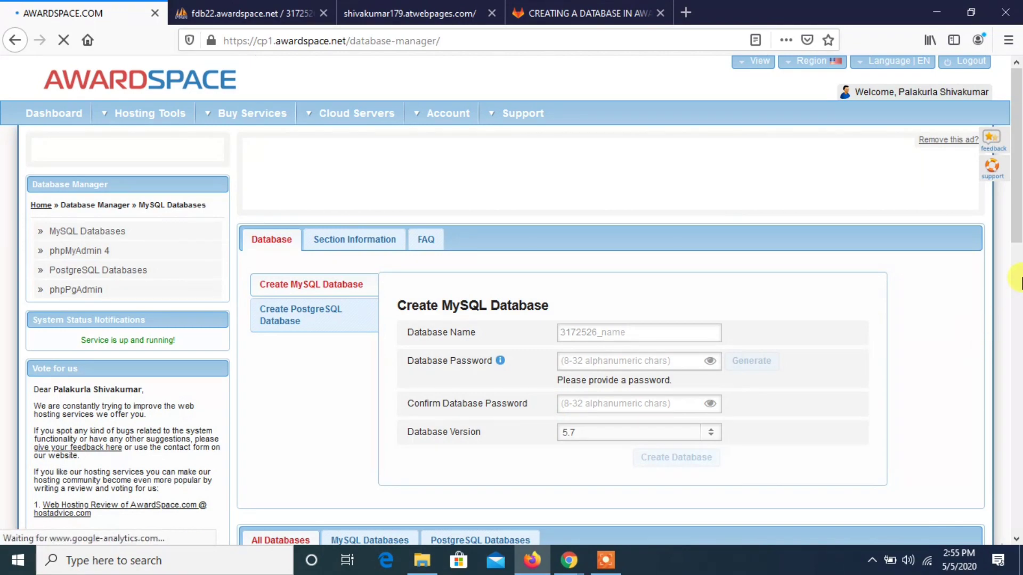
click(1020, 251)
click(1021, 251)
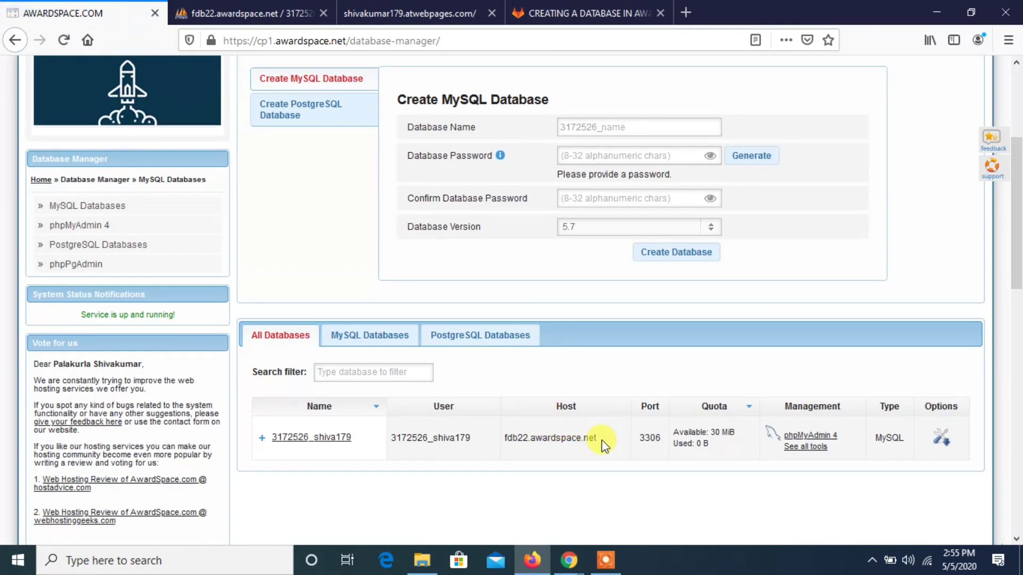
drag(602, 440, 505, 446)
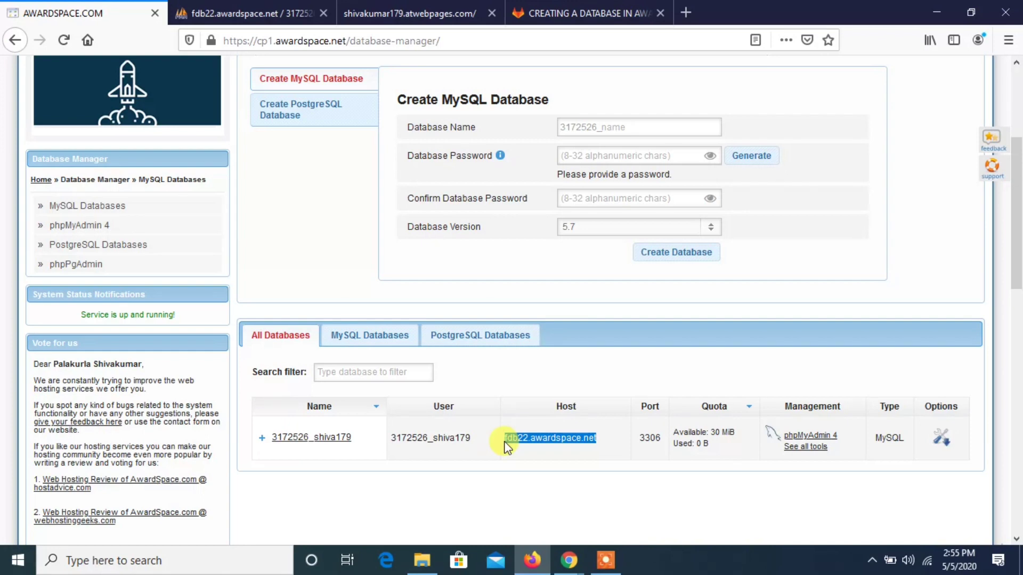
right_click(505, 446)
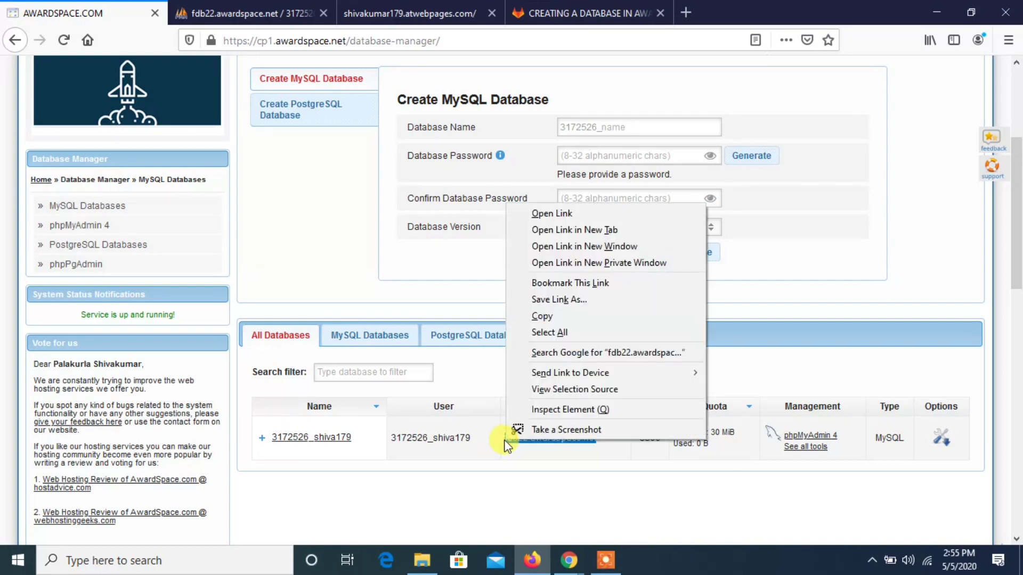
click(564, 318)
- Open Notepad and paste the copied host name on the first line
key(super)
text(not)
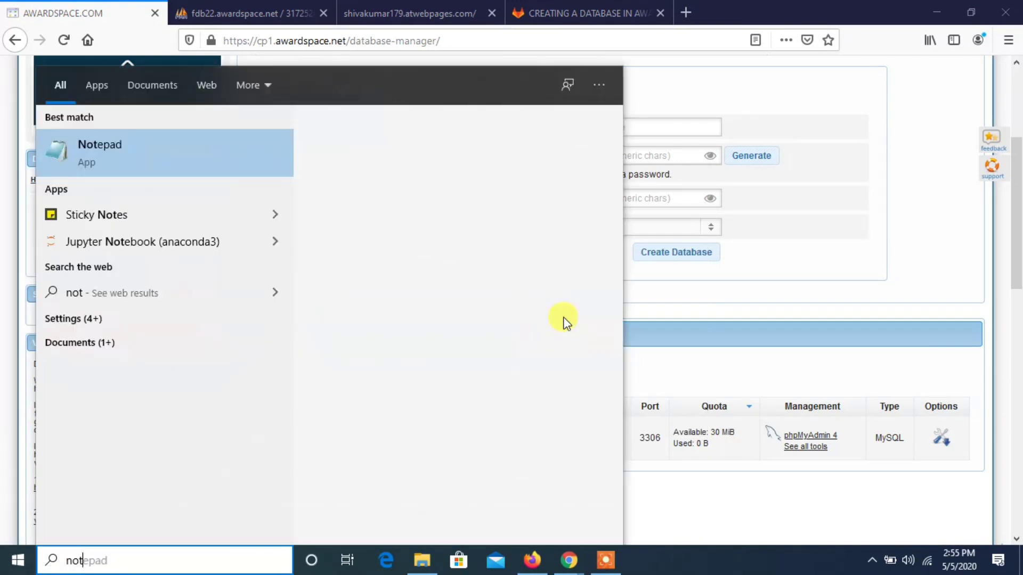
key(Return)
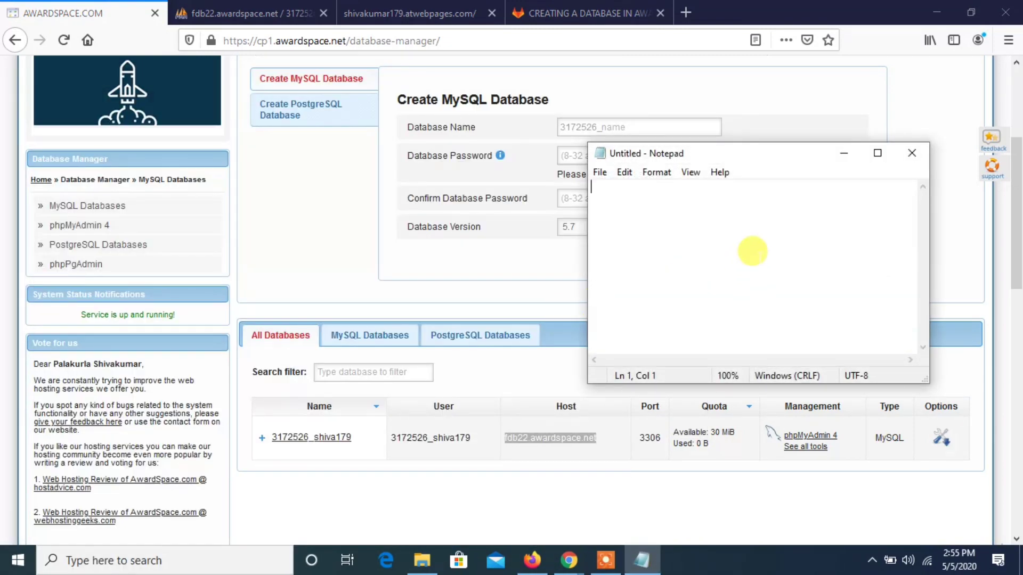
key(ctrl+v)
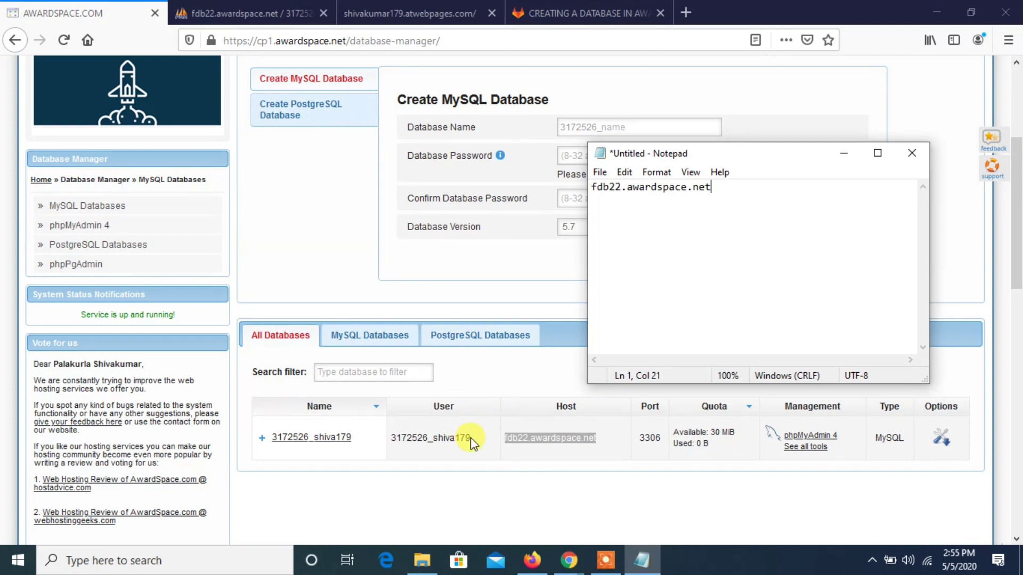
- Copy the database user from the database list and paste it on the second line in Notepad
drag(470, 436, 386, 434)
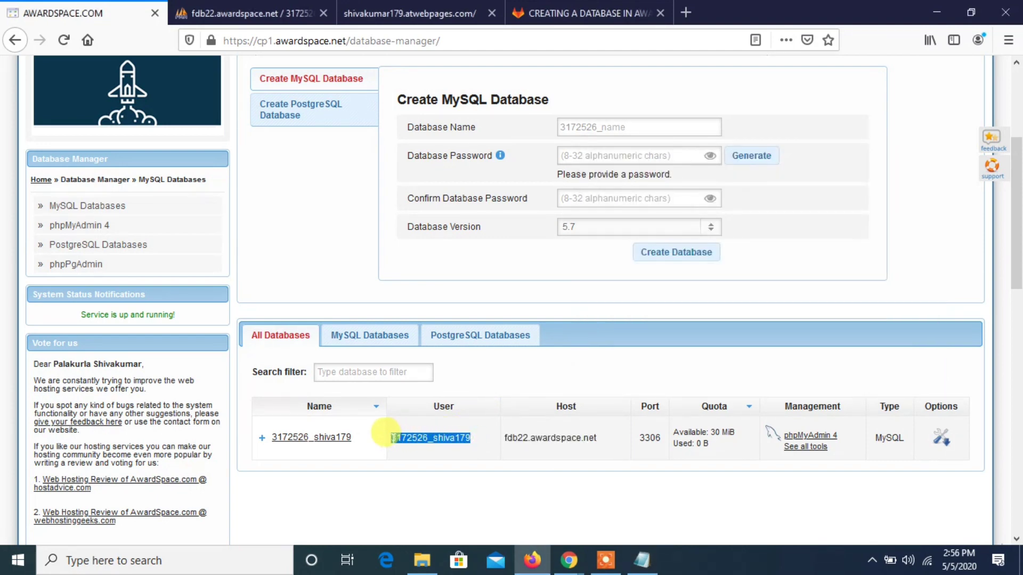
key(alt+Tab)
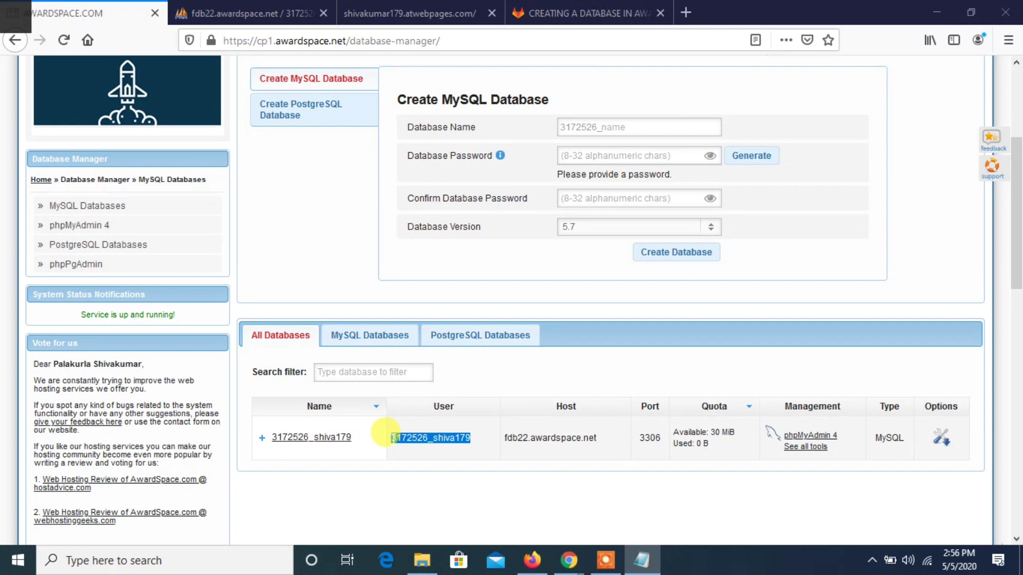
key(alt+Tab)
key(alt+Tab)
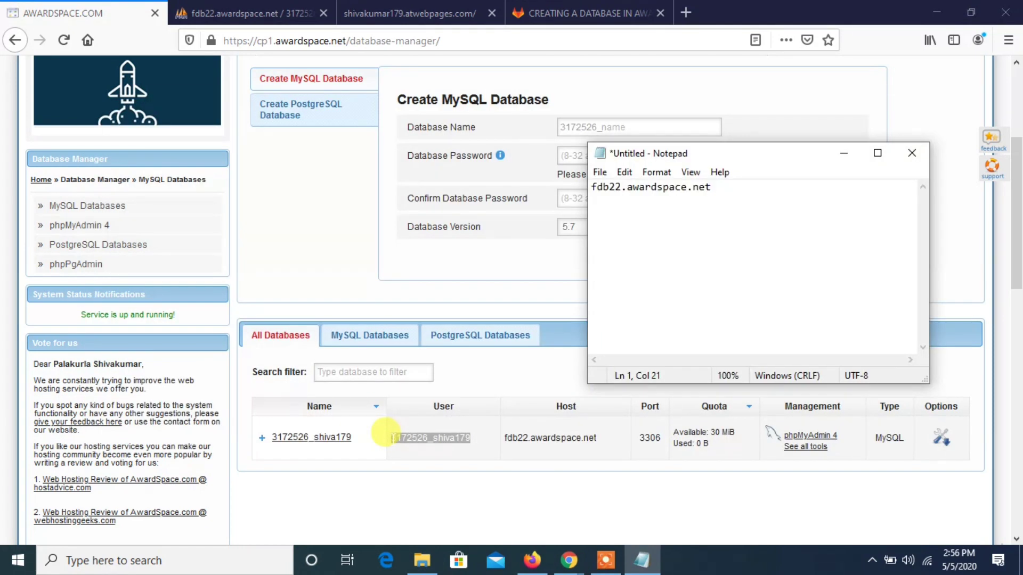
key(ctrl+v)
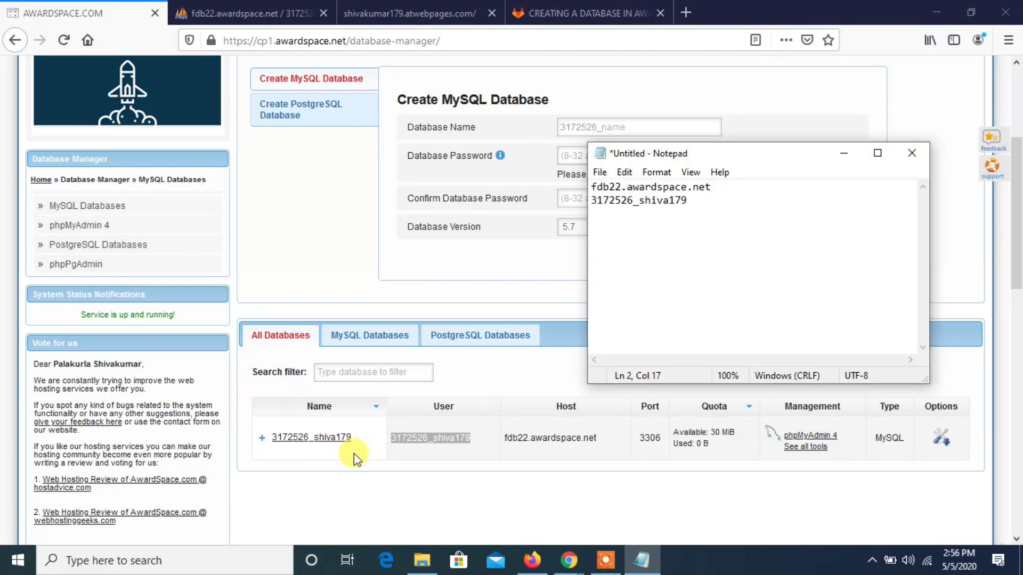
- Copy the database name onto the third line in Notepad and enter the database password on the fourth
click(359, 435)
drag(357, 430, 276, 444)
key(ctrl+c)
scroll(276, 444, down, 8)
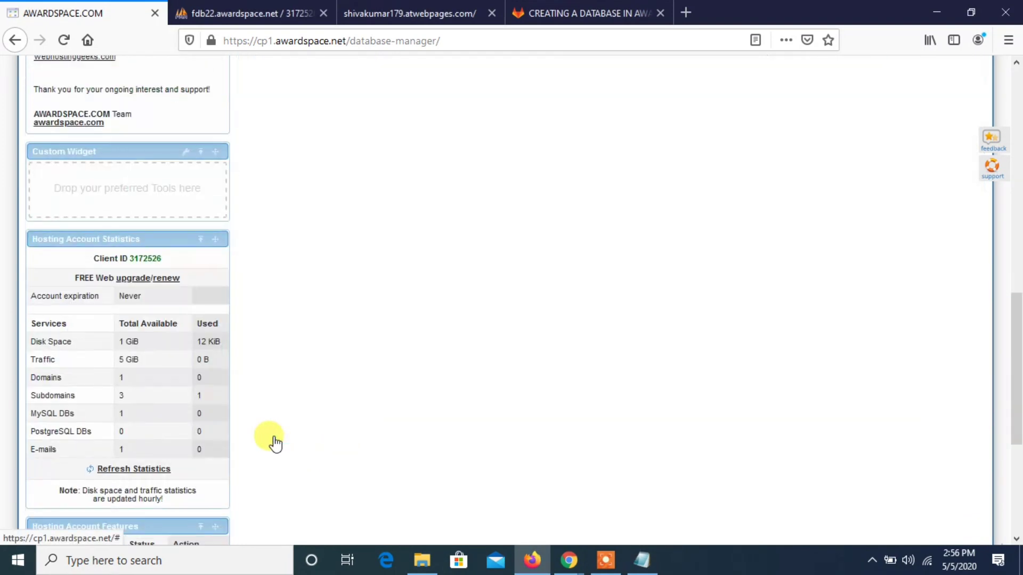
key(alt+Tab)
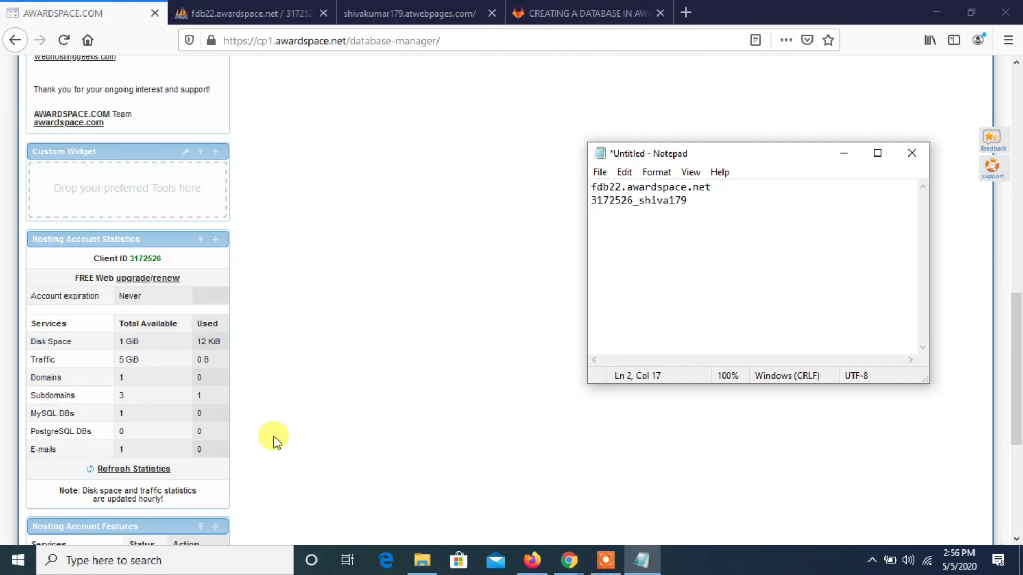
key(ctrl+v)
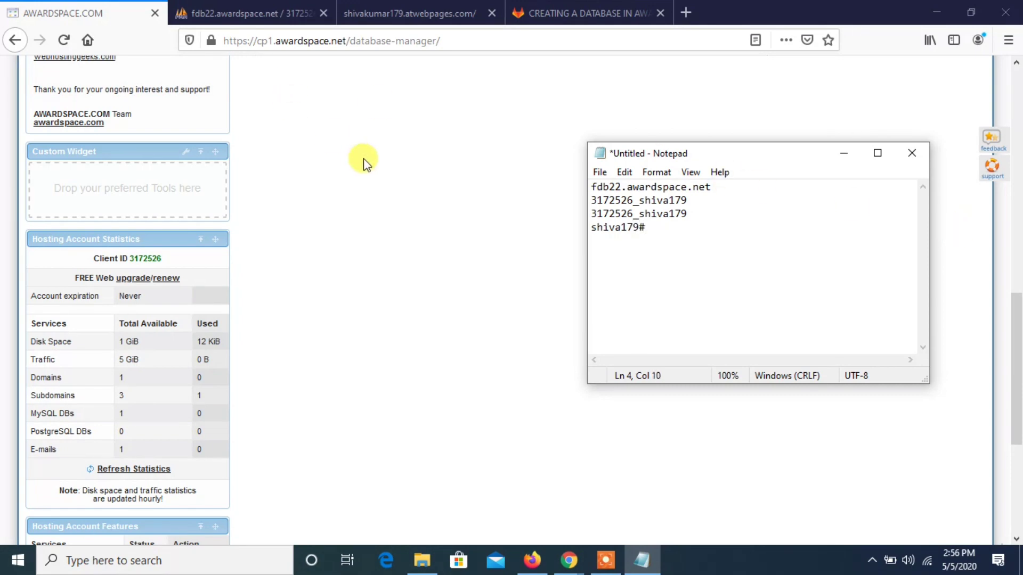
- Return to the AwardSpace dashboard, open File Manager and open b.php in the subdomain's folder for editing
click(988, 166)
scroll(988, 166, up, 10)
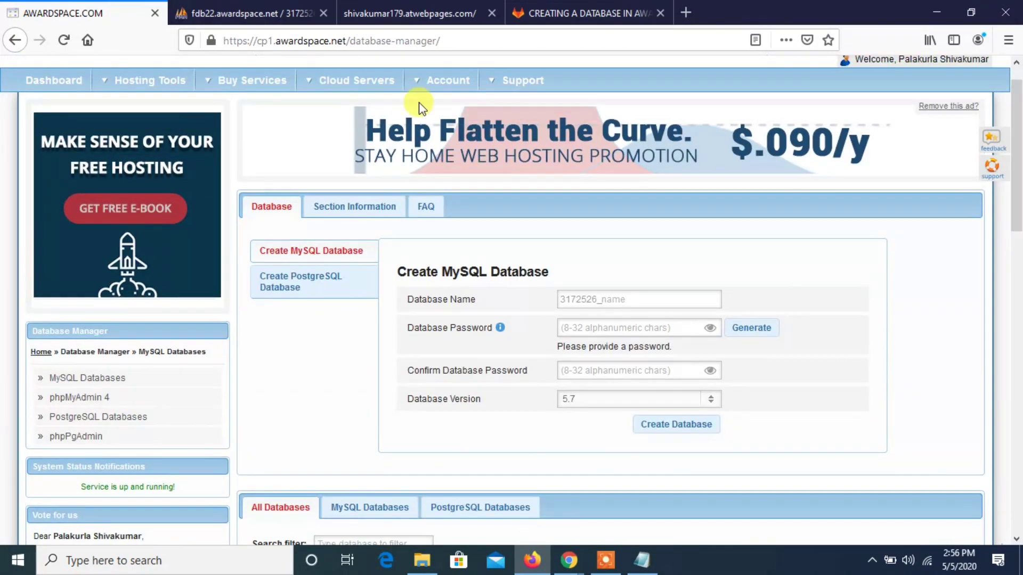
click(59, 80)
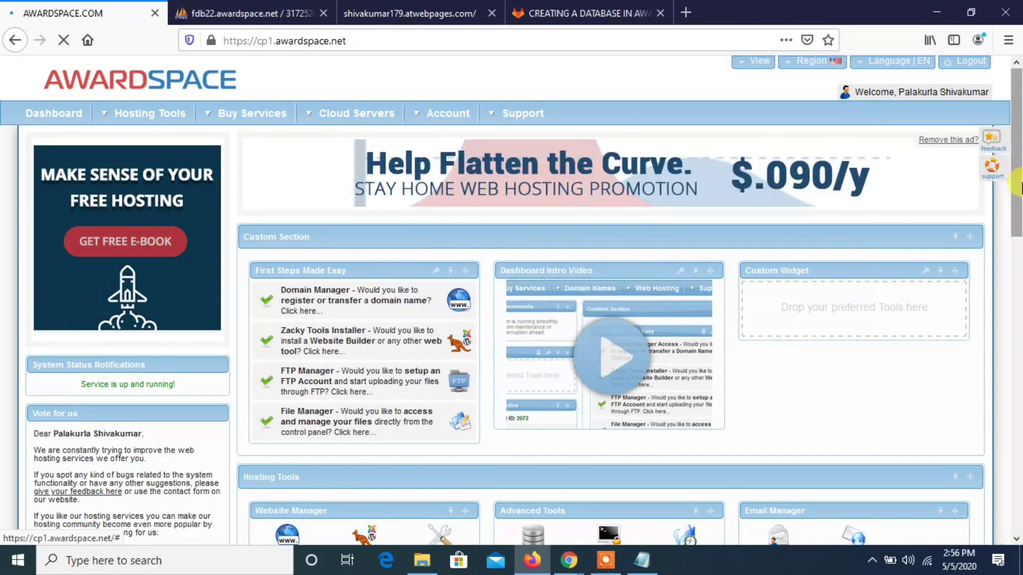
drag(1019, 191, 1019, 248)
click(293, 448)
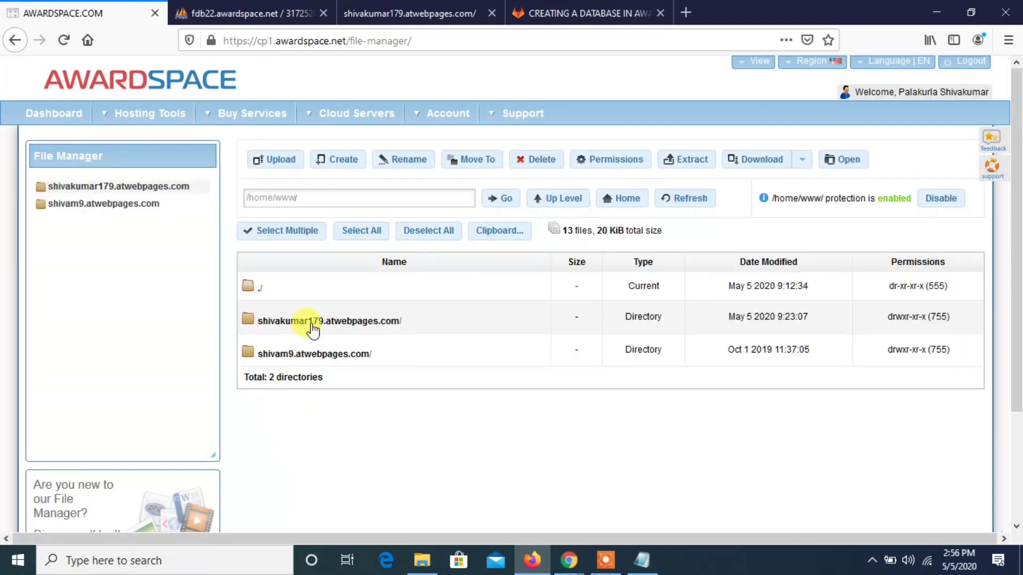
click(311, 323)
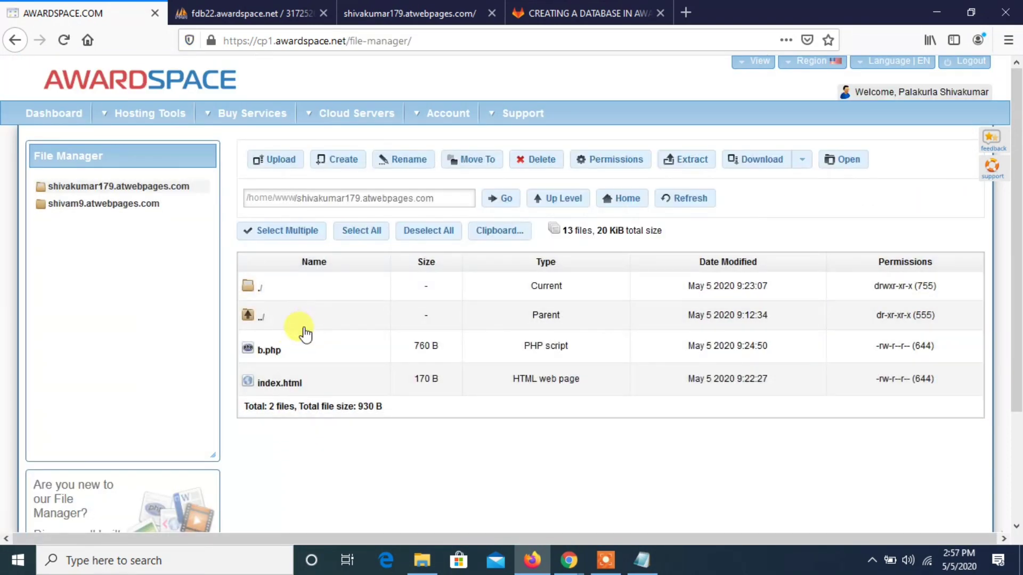
click(286, 347)
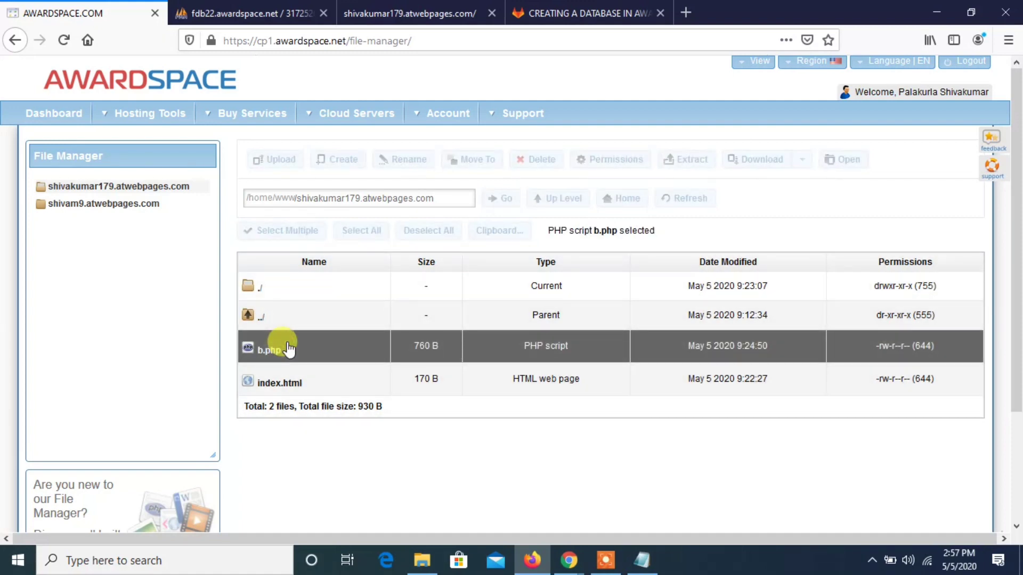
double_click(287, 347)
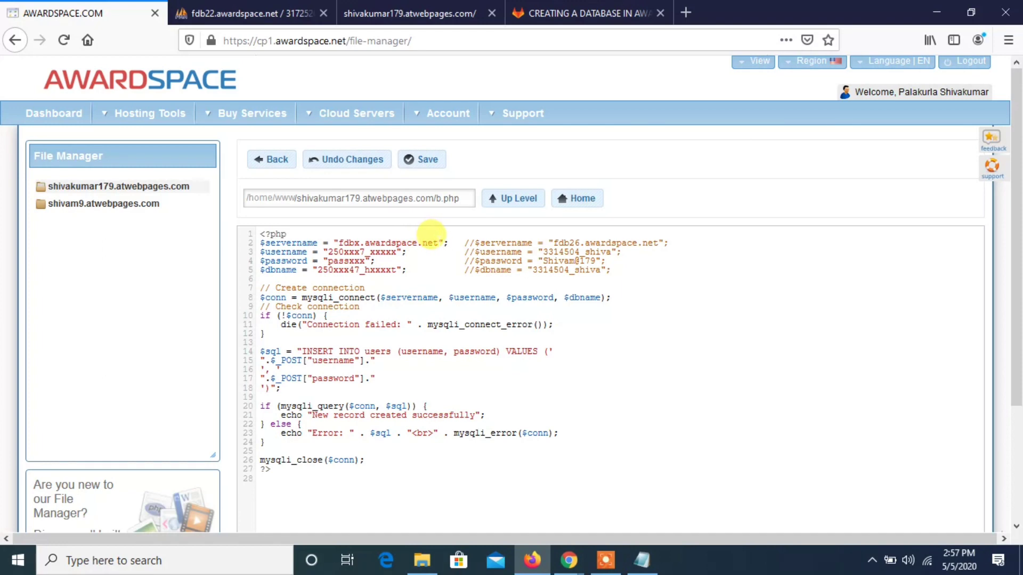
- Replace the $servername placeholder in b.php with fdb22.awardspace.net, cut from the Notepad notes
drag(437, 241, 334, 237)
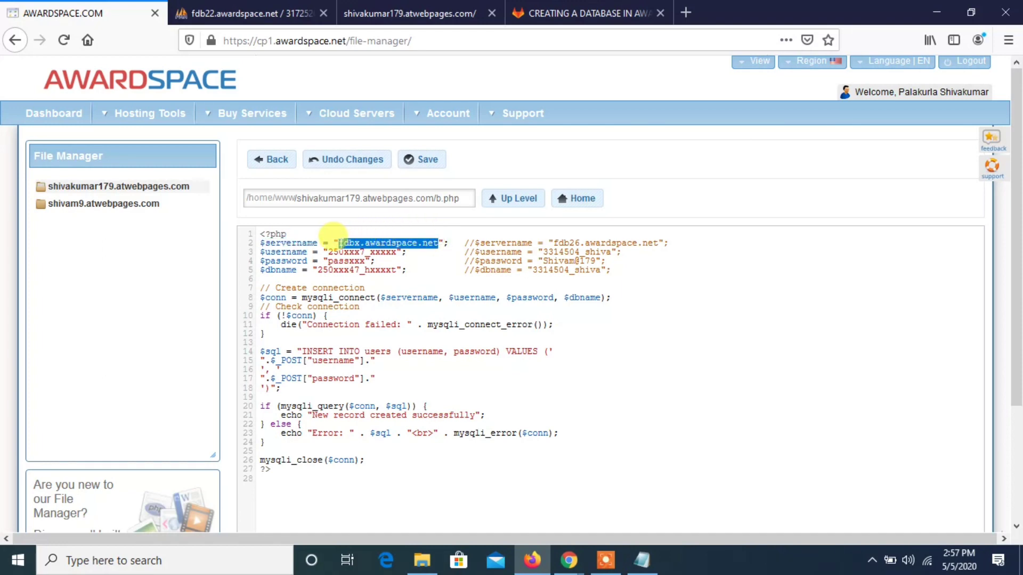
key(BackSpace)
key(alt+Tab)
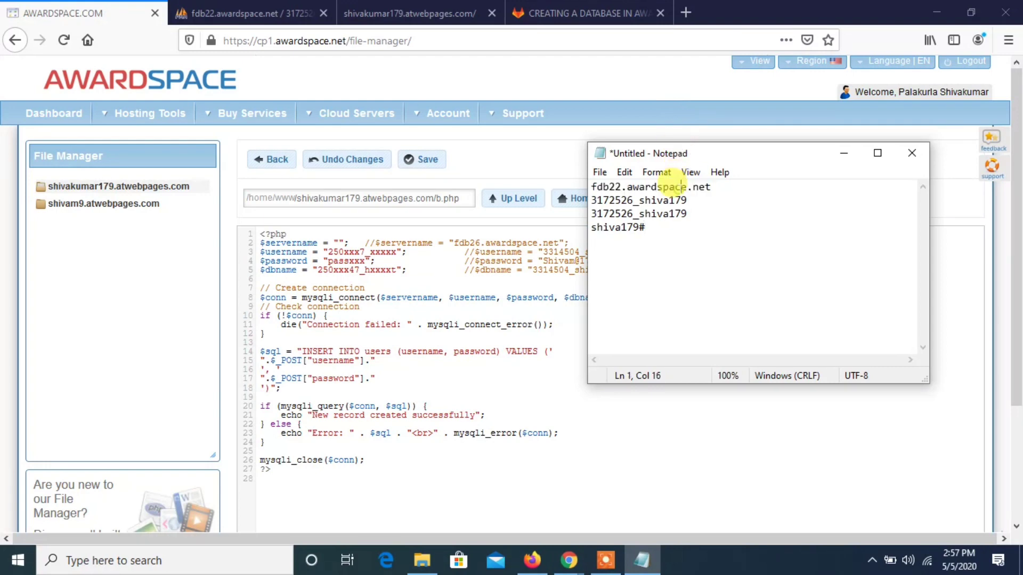
triple_click(673, 186)
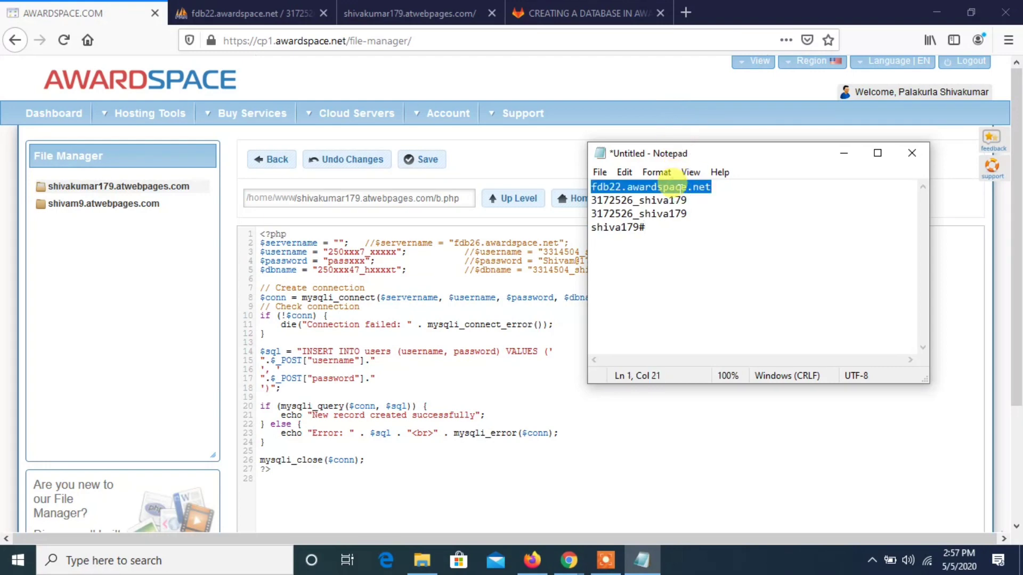
key(ctrl+x)
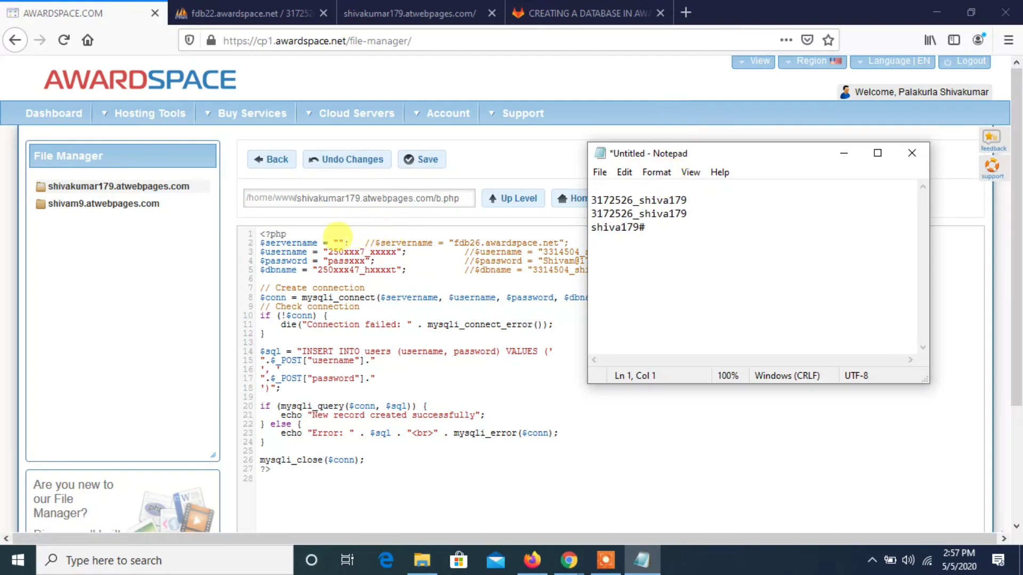
click(331, 240)
key(ctrl+v)
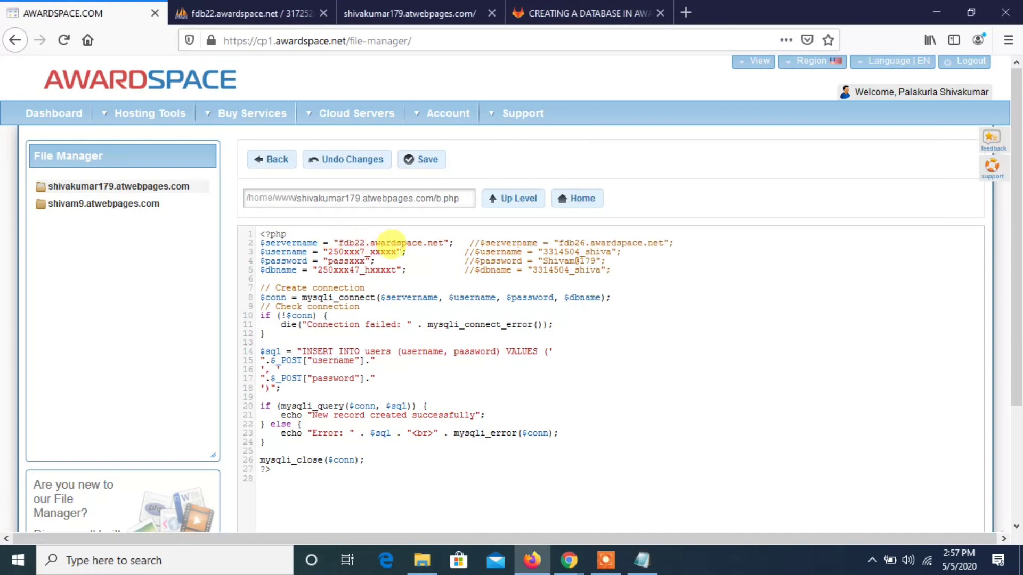
- Replace the $username placeholder in b.php with the database user, cut from the Notepad notes
drag(397, 252, 333, 252)
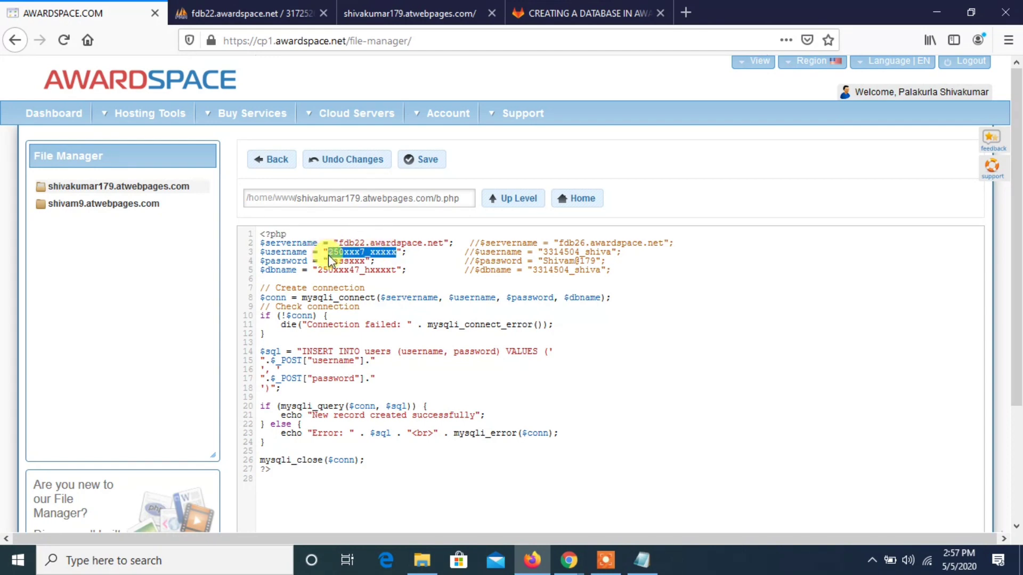
key(BackSpace)
key(alt+Tab)
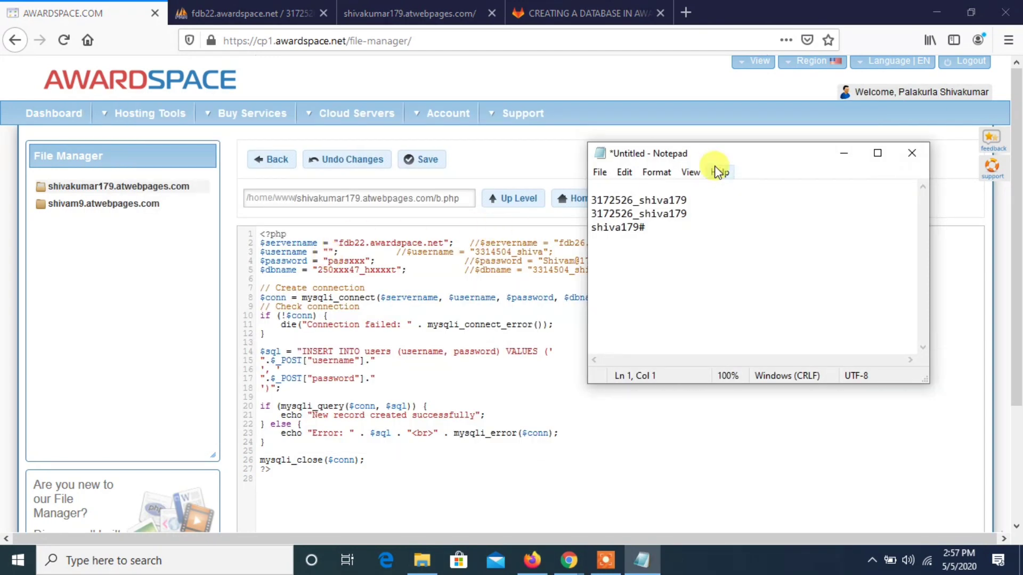
double_click(662, 201)
key(ctrl+x)
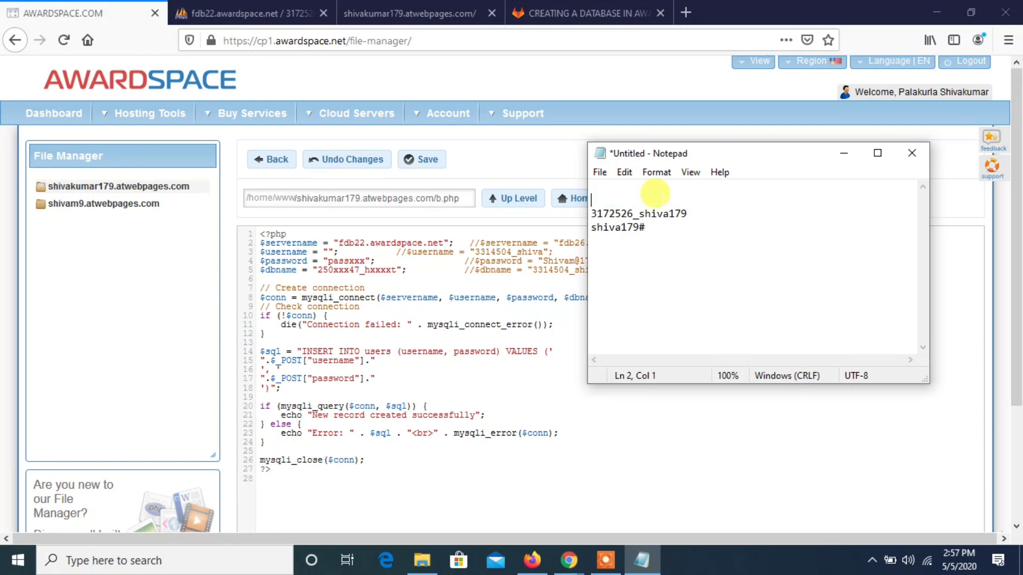
key(alt+Tab)
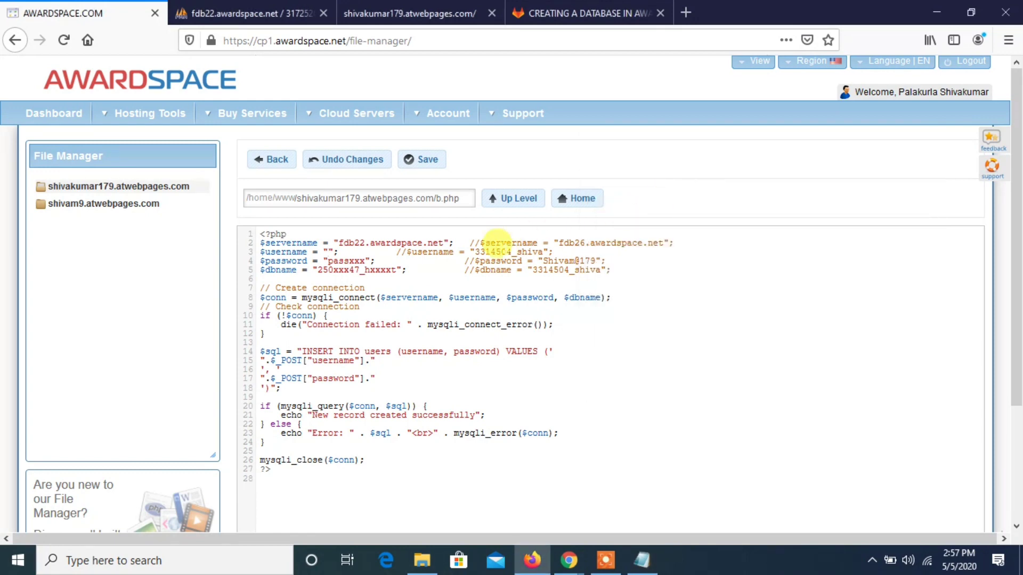
key(ctrl+v)
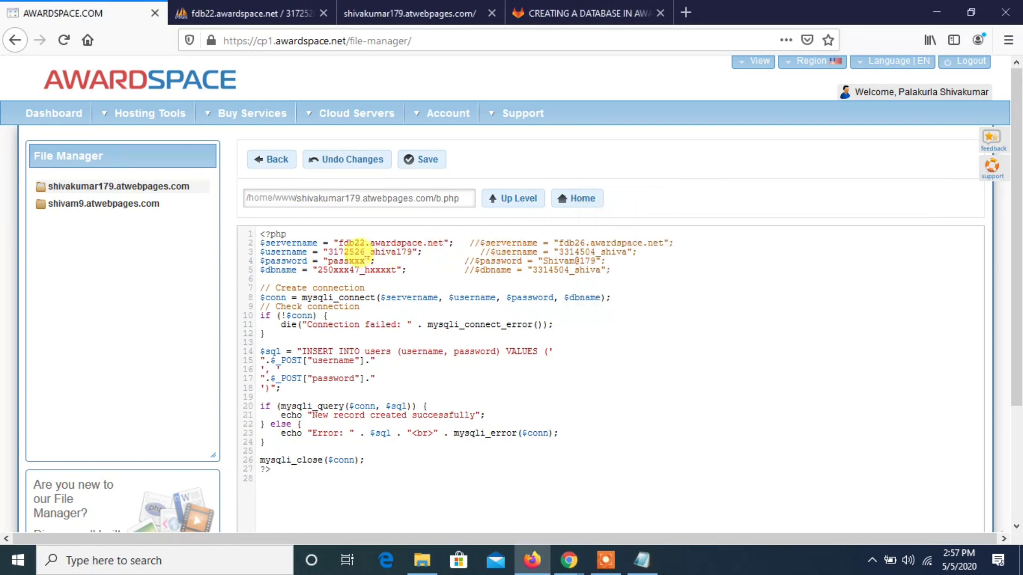
- Replace the $password placeholder in b.php with the database password from the Notepad notes
drag(365, 261, 330, 262)
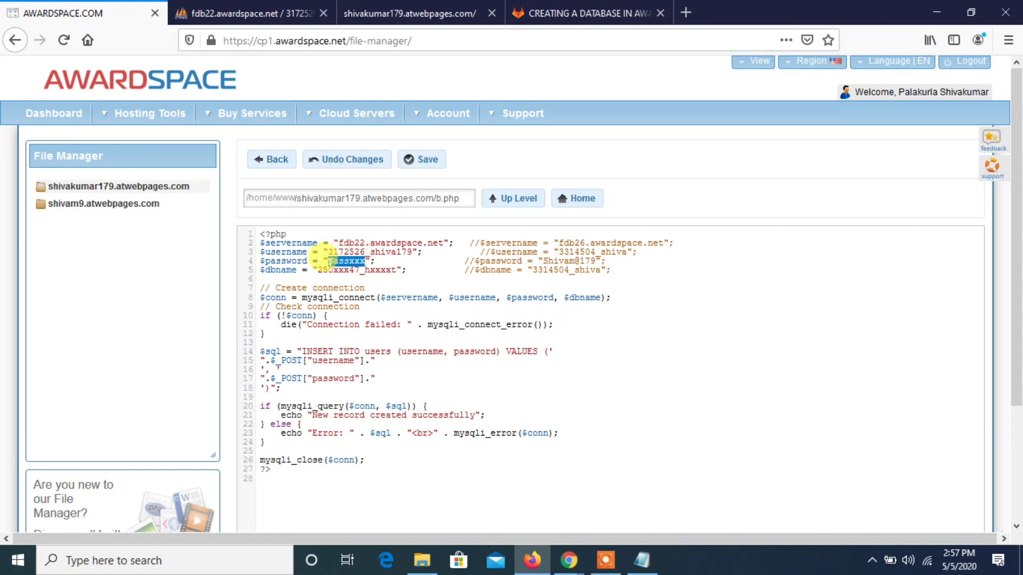
key(BackSpace)
key(alt+Tab)
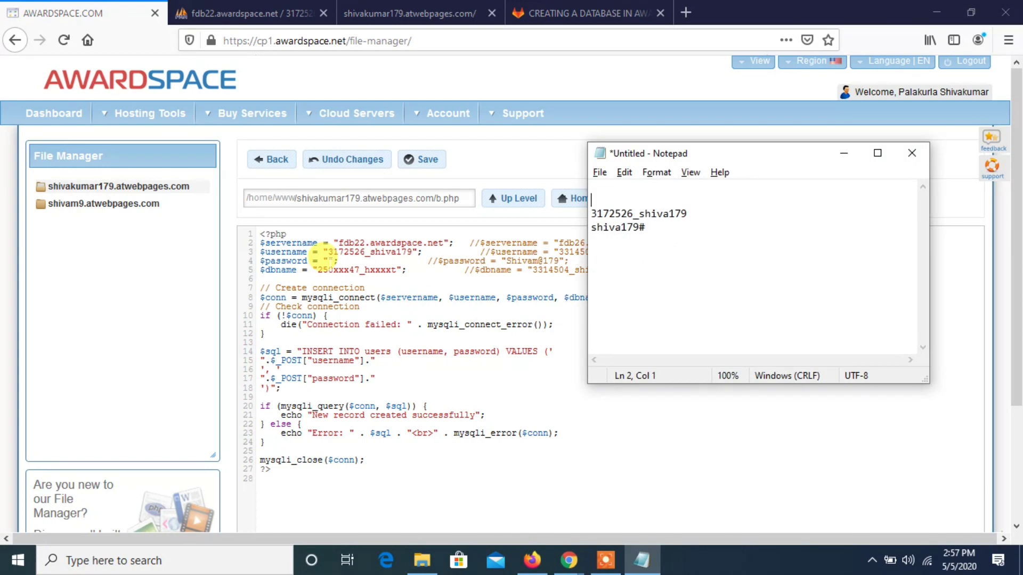
click(595, 227)
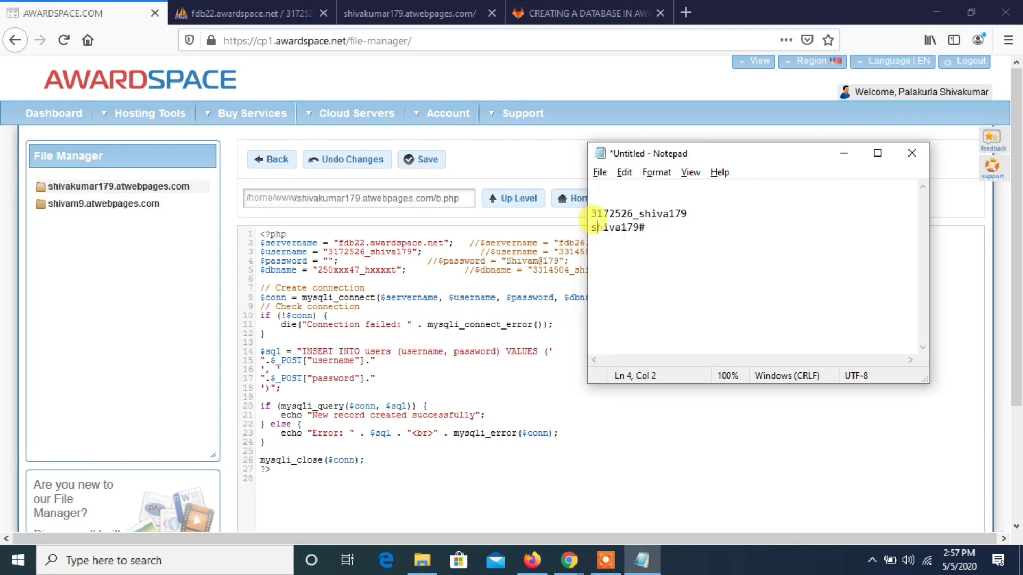
double_click(597, 227)
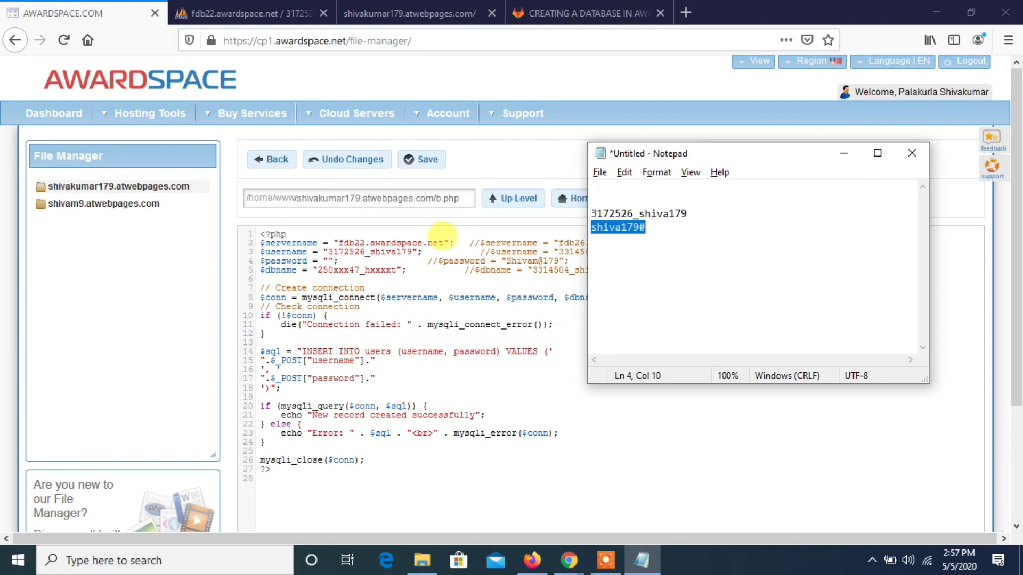
click(329, 261)
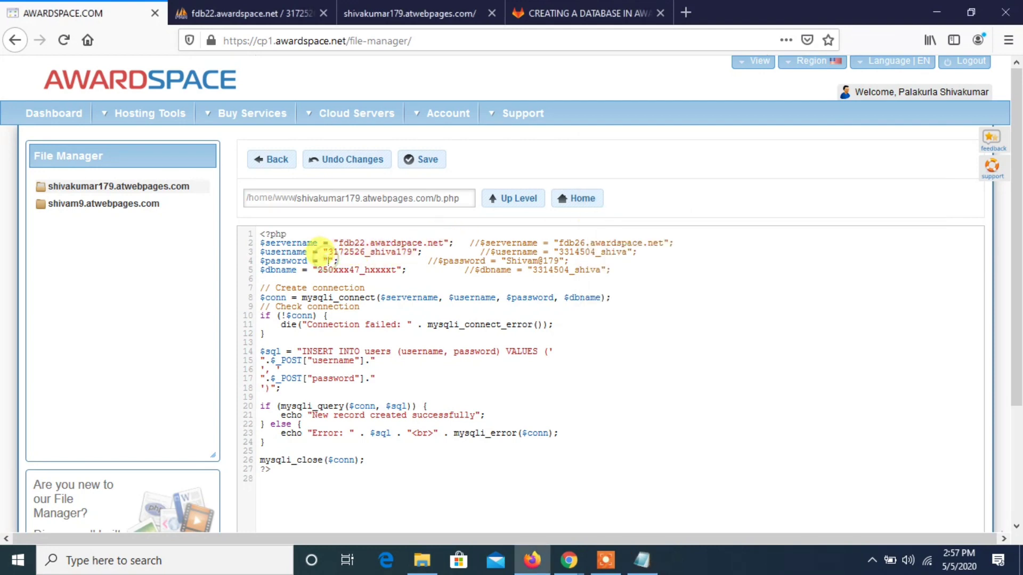
key(ctrl+v)
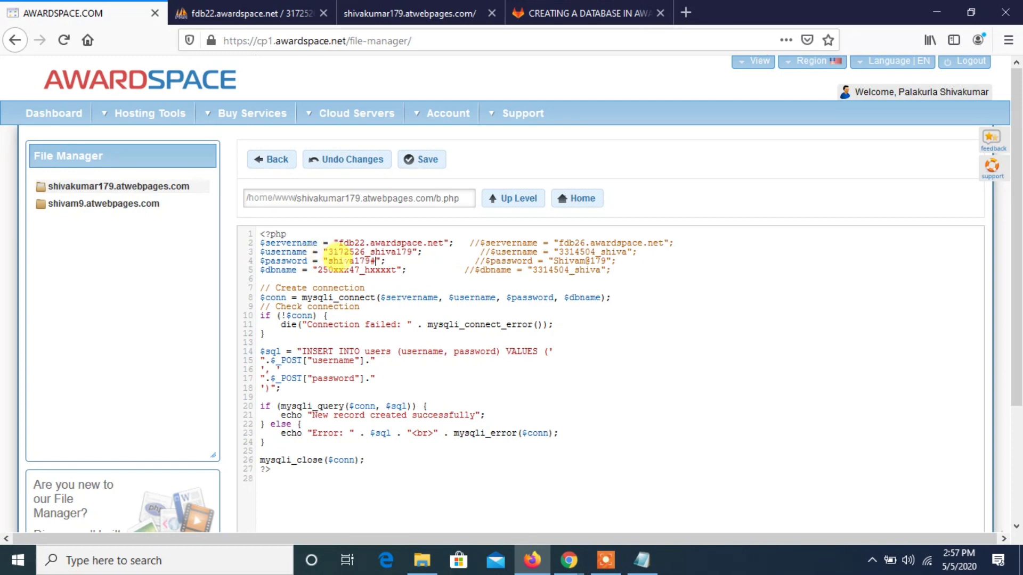
- Replace the $dbname placeholder in b.php with the database name from the Notepad notes, leaving no trailing space
key(alt+Tab)
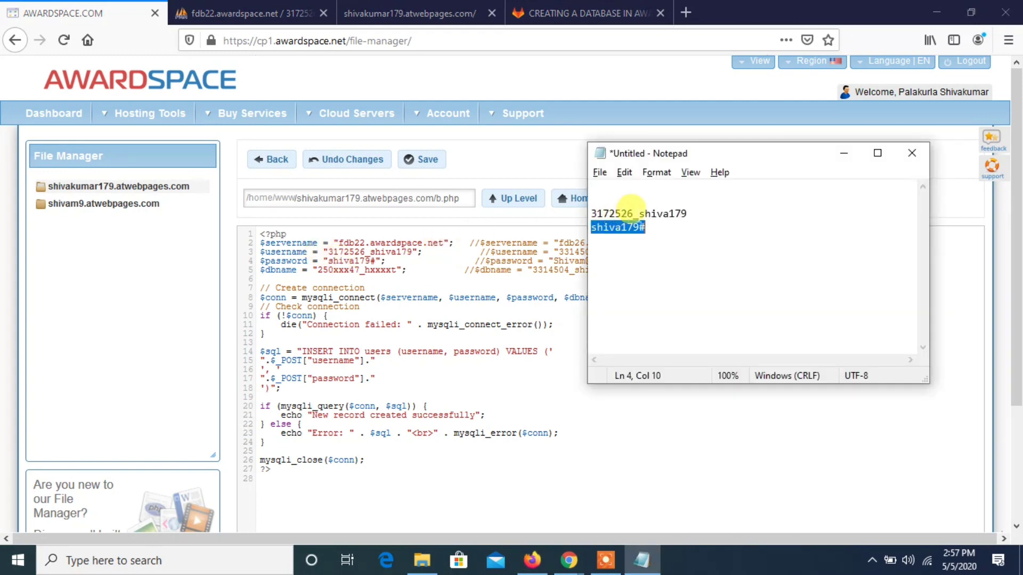
double_click(638, 213)
double_click(639, 215)
double_click(640, 214)
double_click(640, 215)
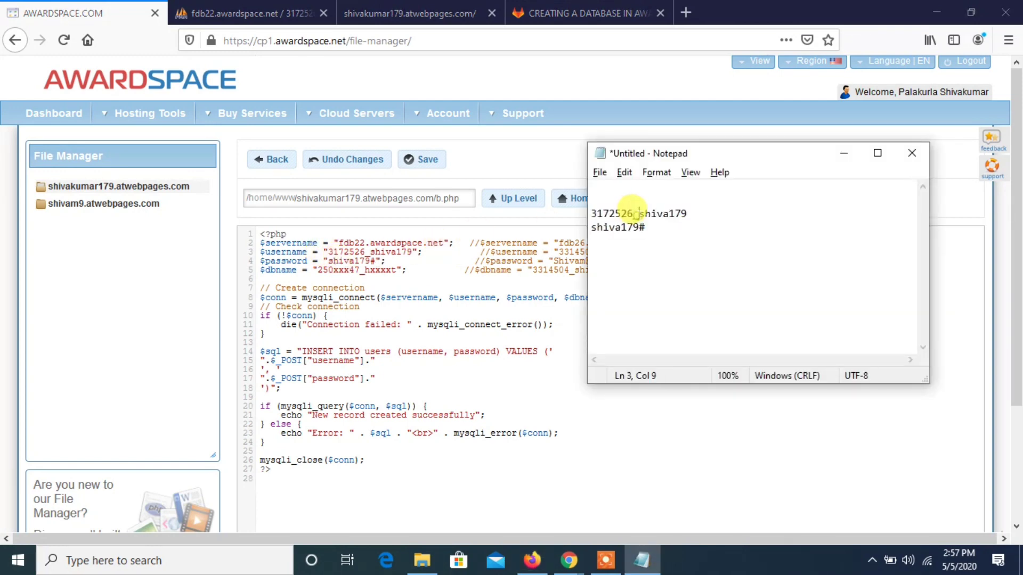
key(BackSpace)
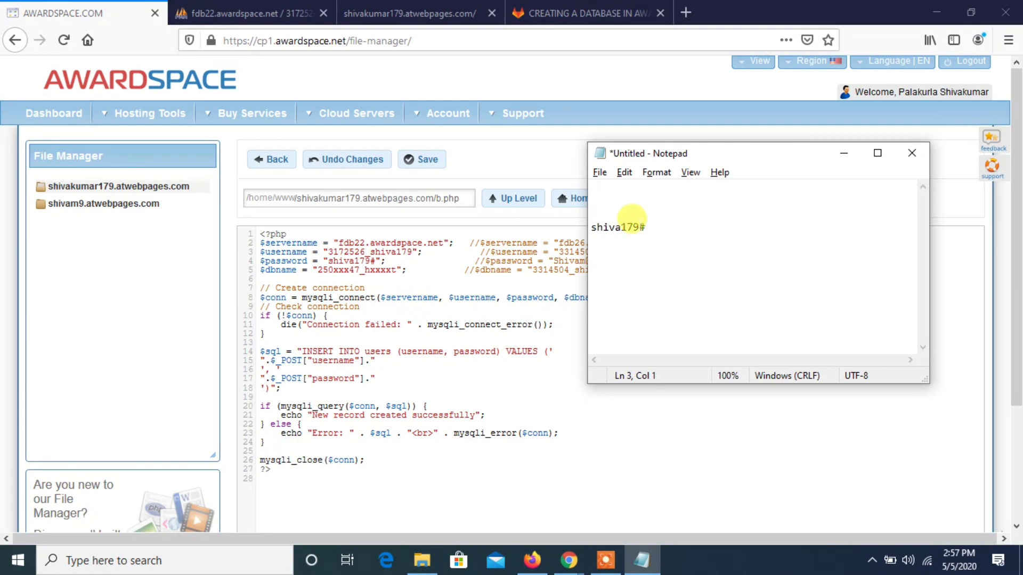
click(349, 270)
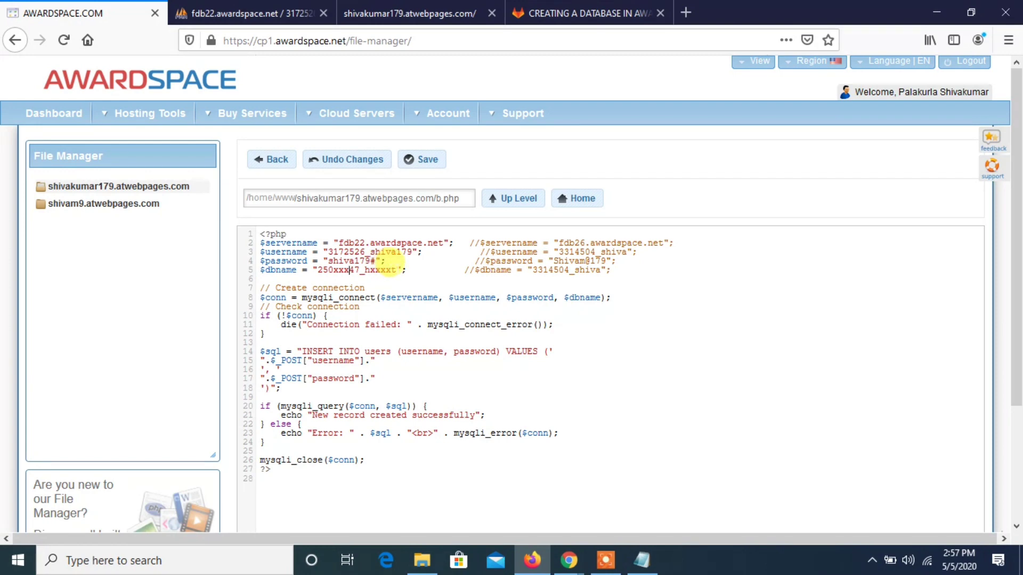
drag(396, 270, 318, 269)
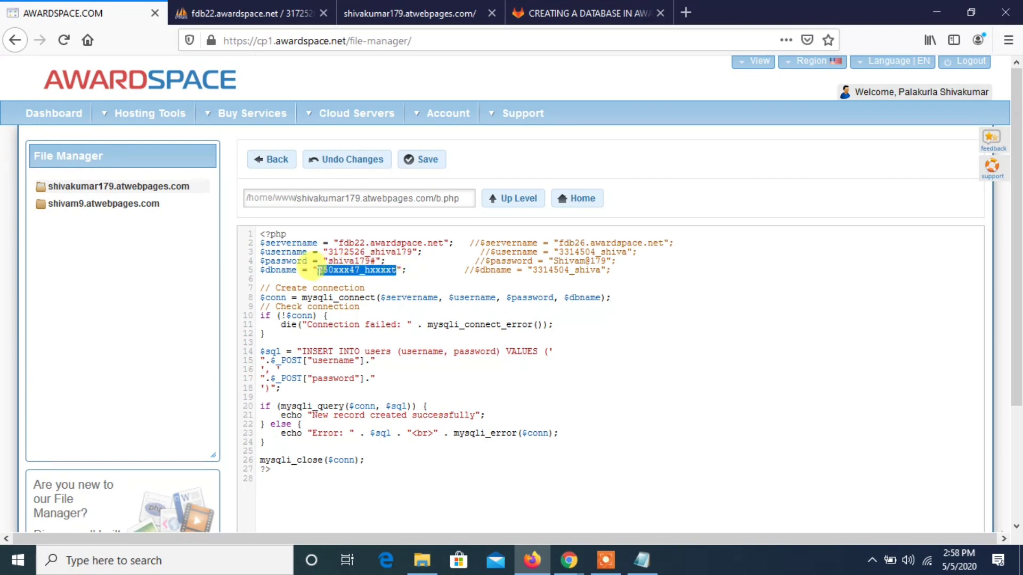
key(ctrl+v)
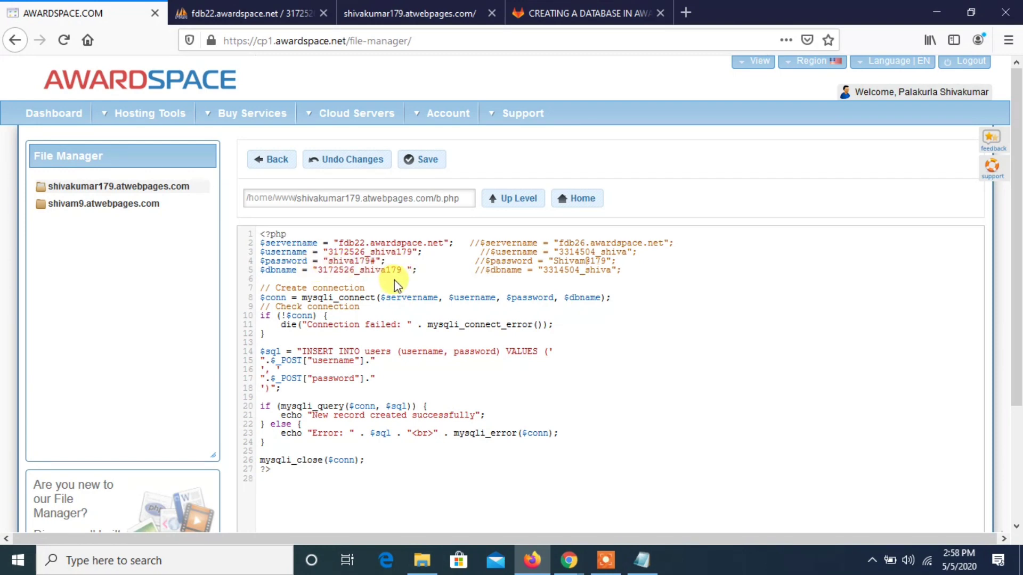
key(BackSpace)
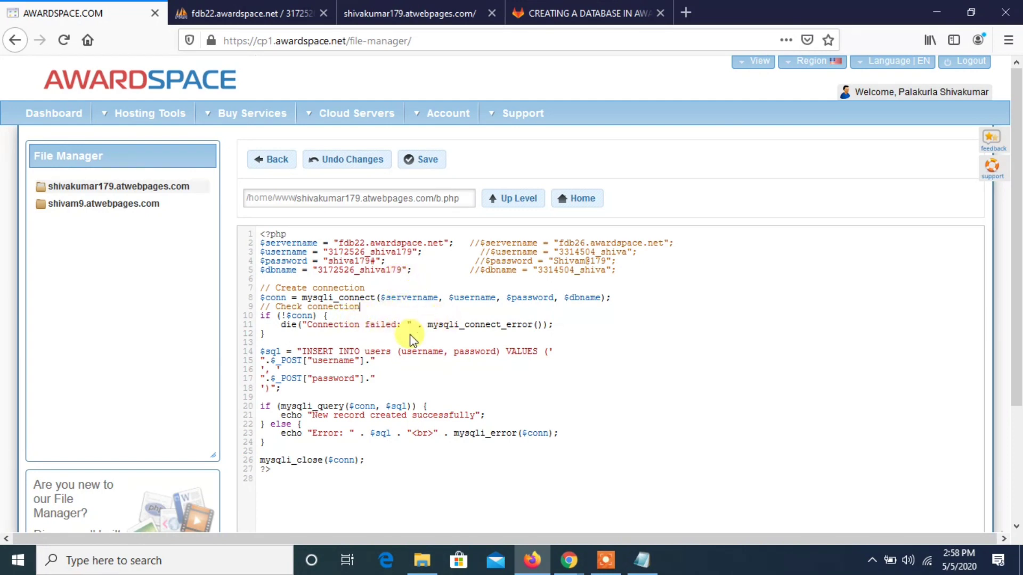
- Compare the table and column names in b.php's INSERT statement with the users table in phpMyAdmin, and review the script's success message
click(224, 12)
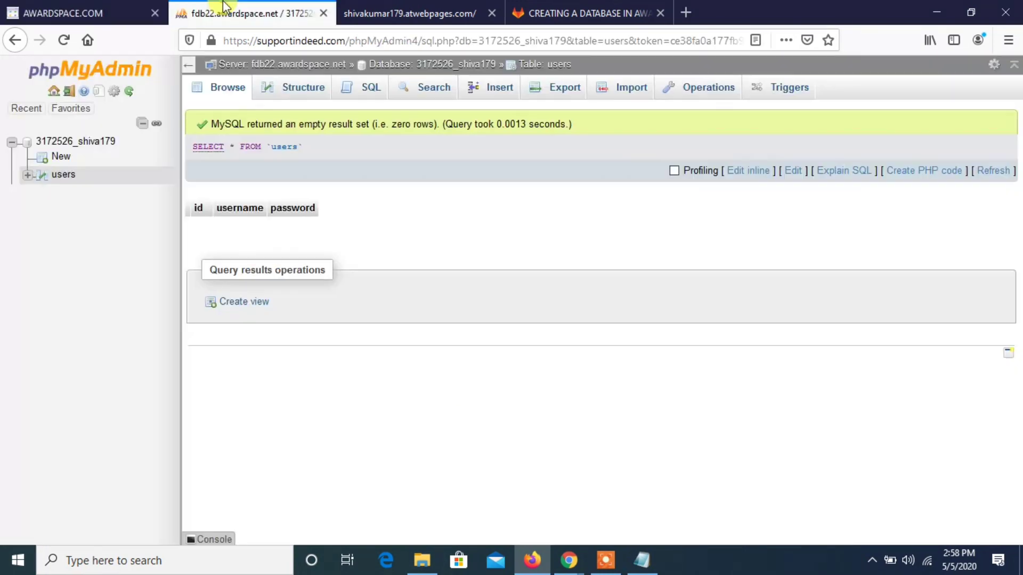
double_click(284, 147)
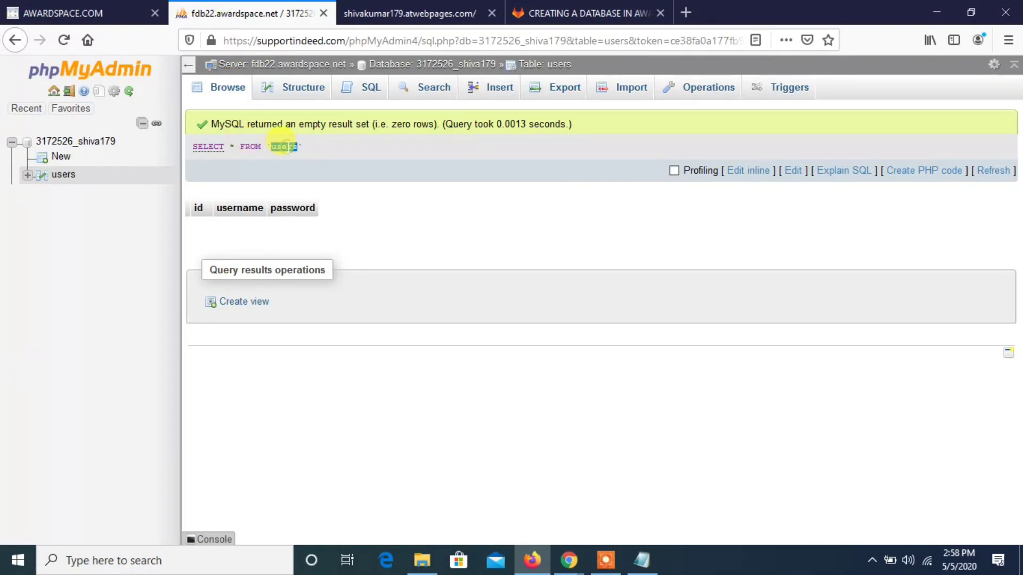
click(94, 10)
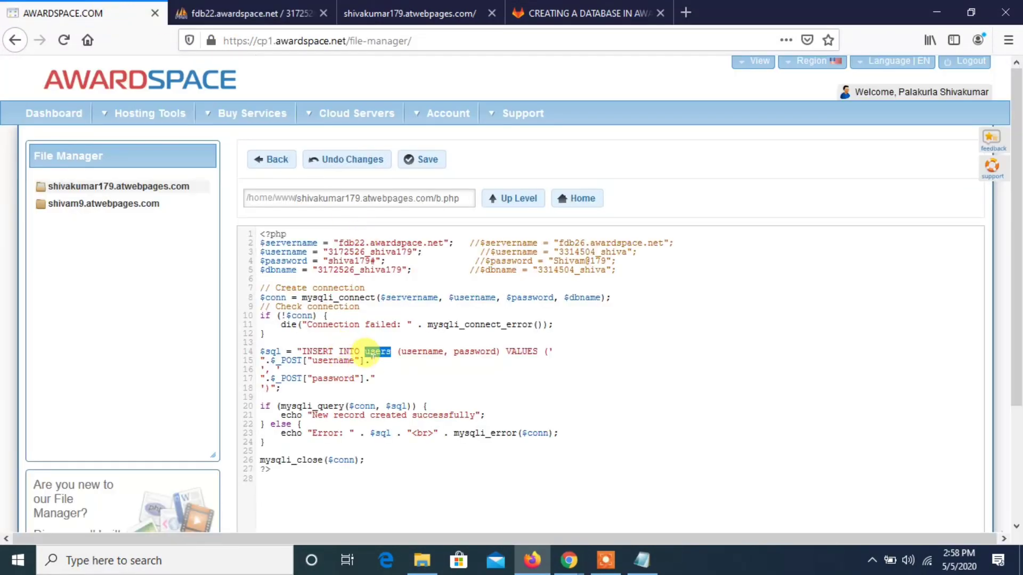
click(383, 397)
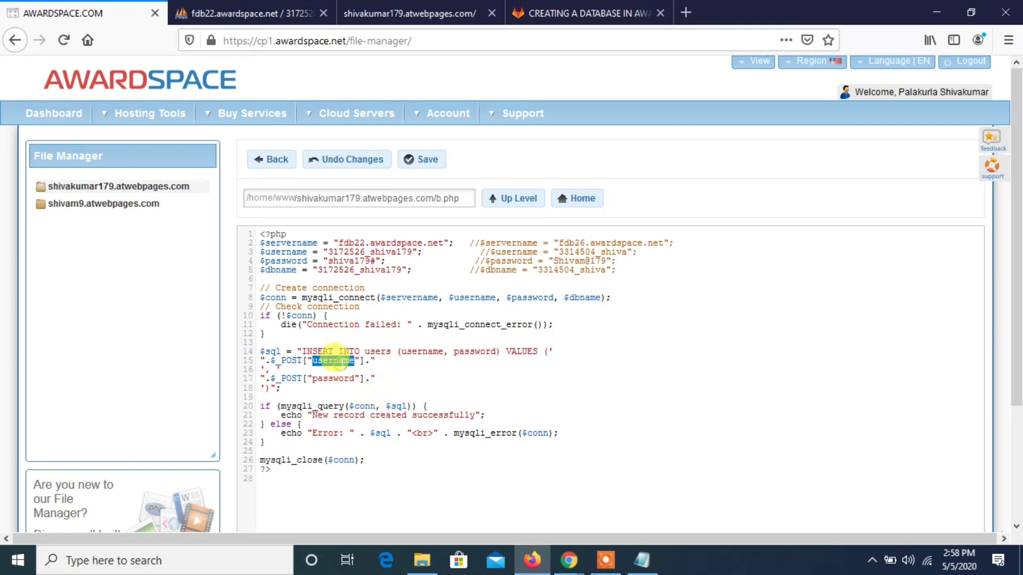
click(335, 386)
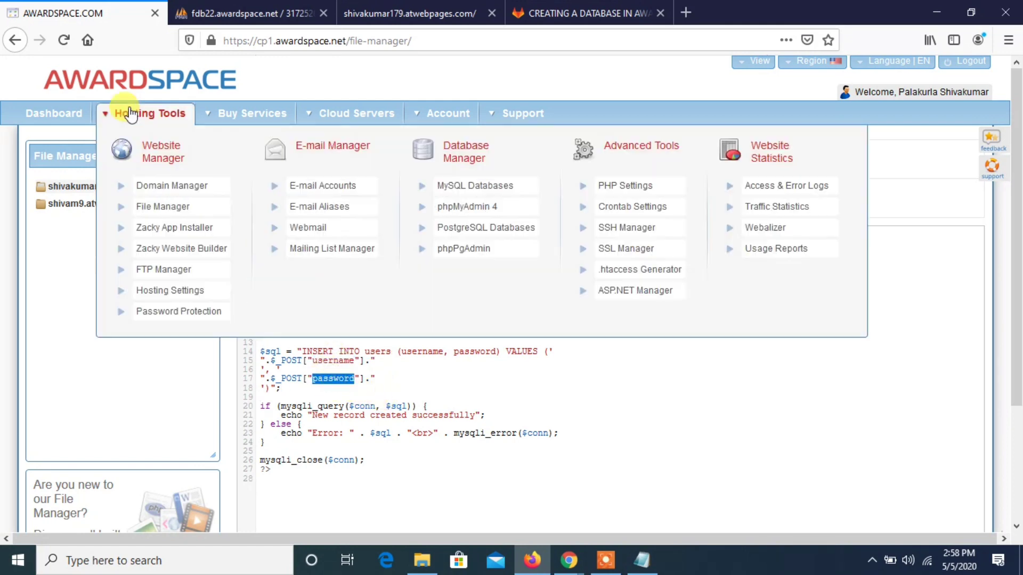
click(239, 12)
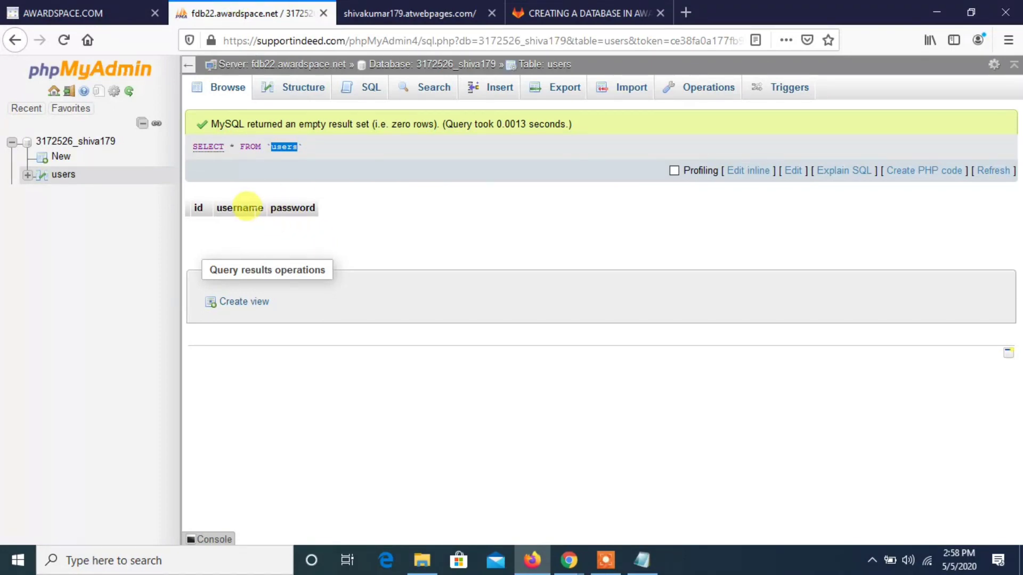
click(247, 208)
click(282, 212)
click(133, 7)
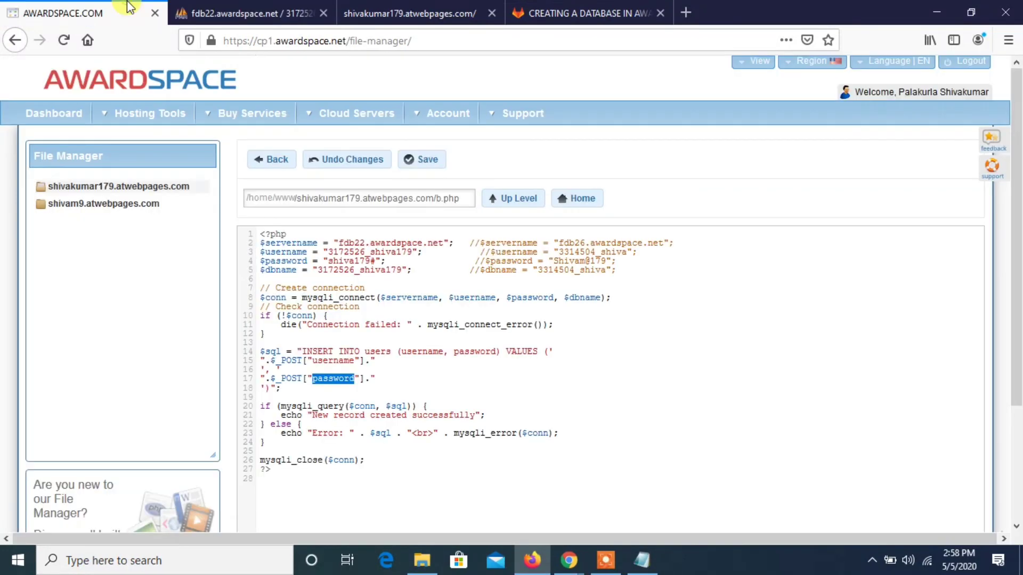
click(360, 444)
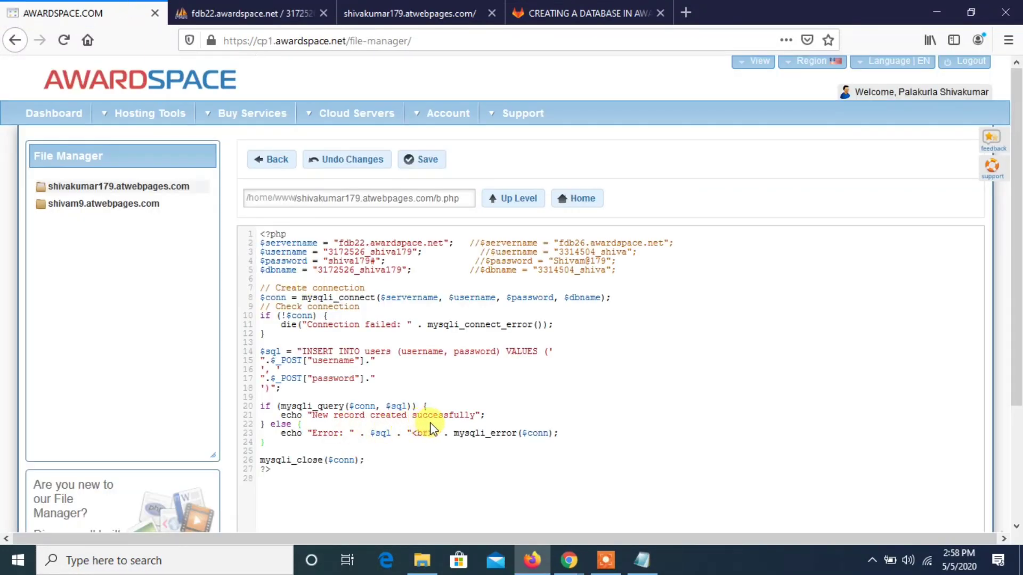
drag(476, 416, 313, 414)
click(313, 414)
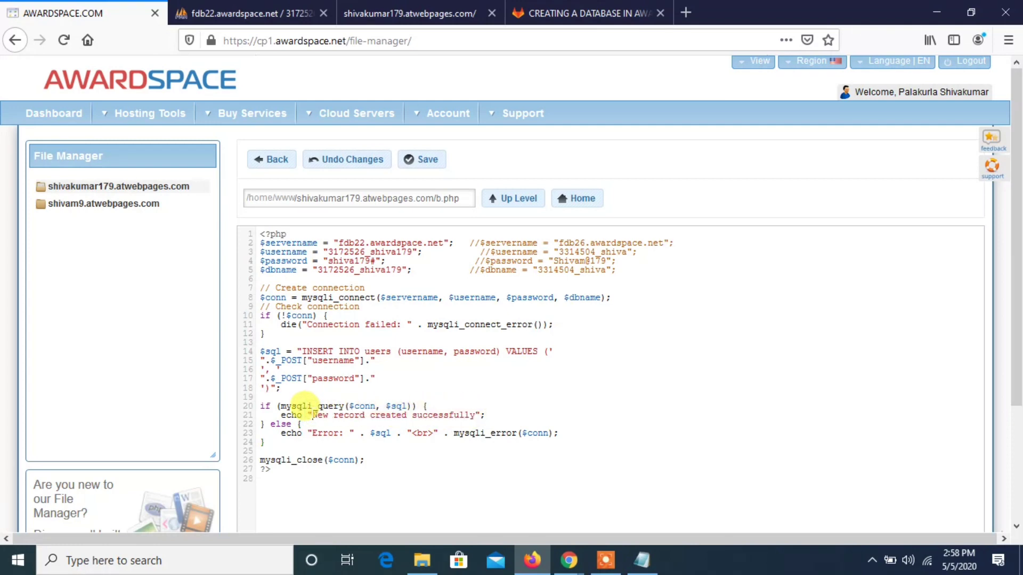
click(266, 8)
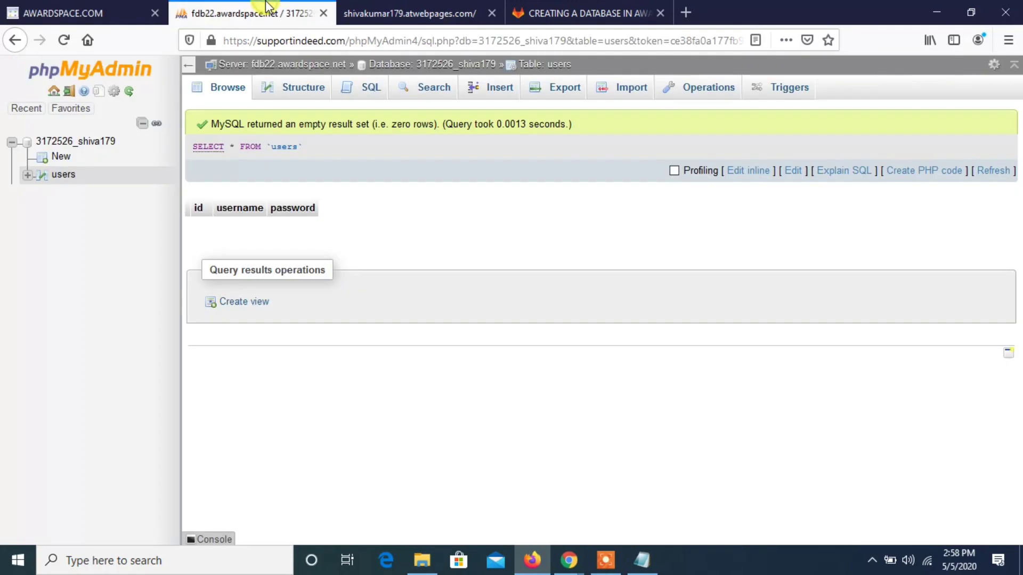
click(6, 7)
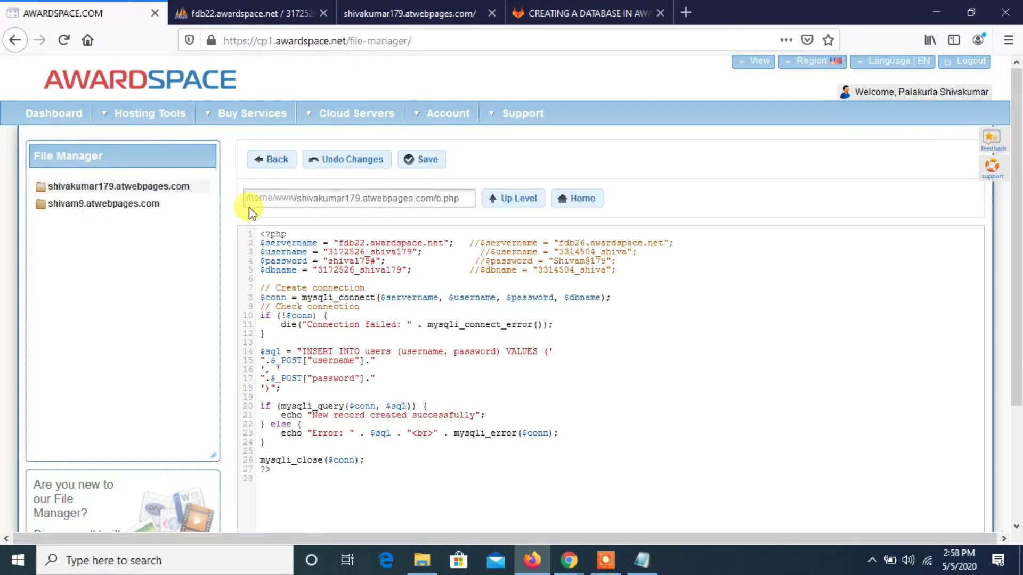
- Save b.php, return to the subdomain's folder and create a new file there
click(419, 161)
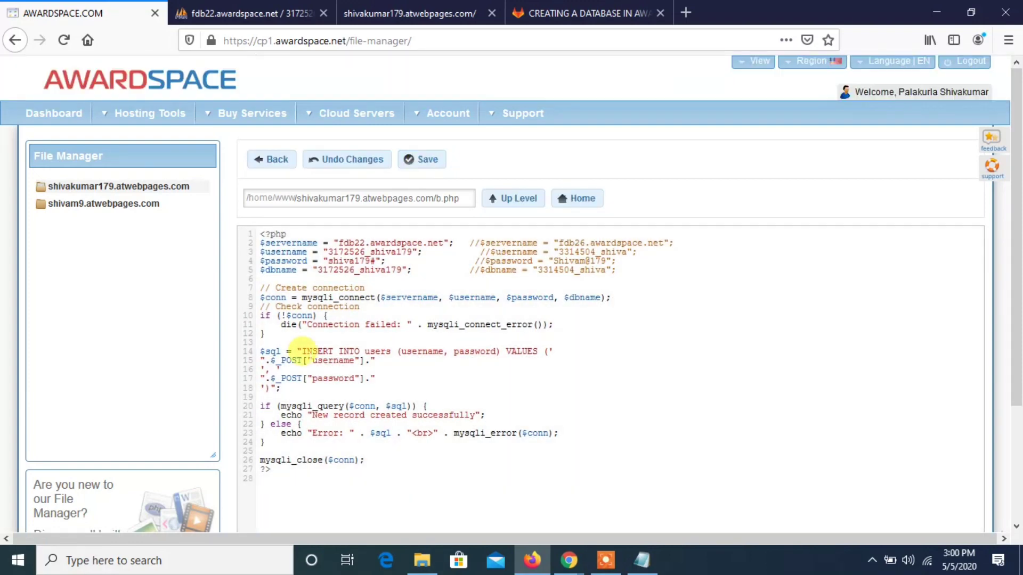
click(272, 158)
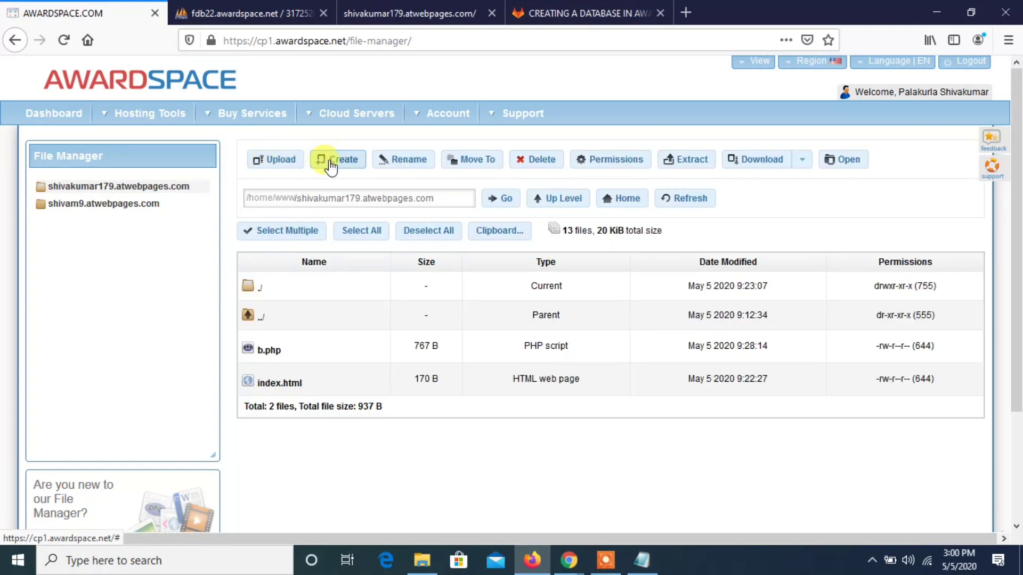
click(332, 162)
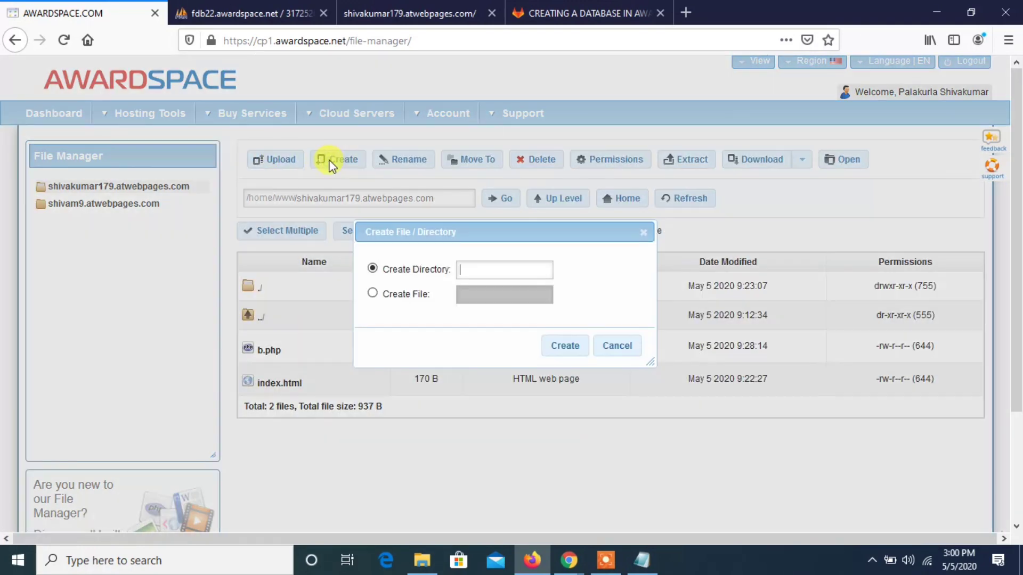
click(417, 297)
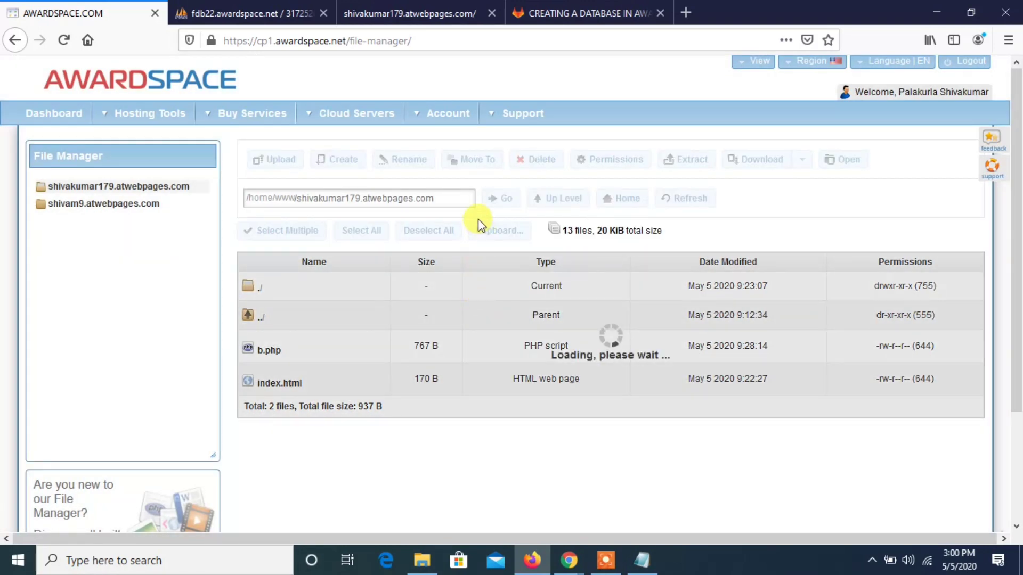
- Switch to the GitLab repository page and open the CREATING A DATABASE IN AWARDSPACE folder
click(584, 12)
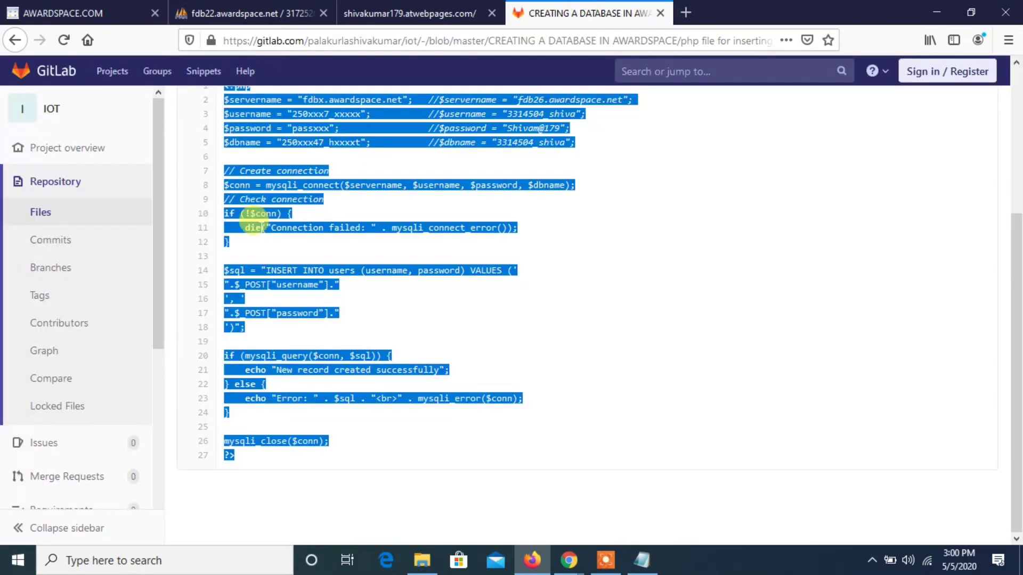
click(433, 221)
scroll(434, 222, up, 4)
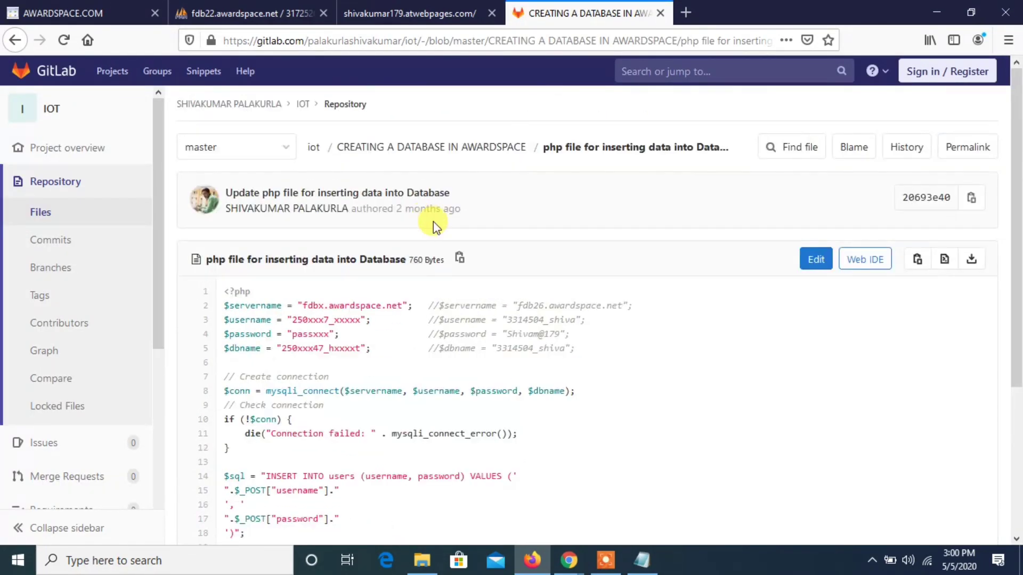
click(436, 149)
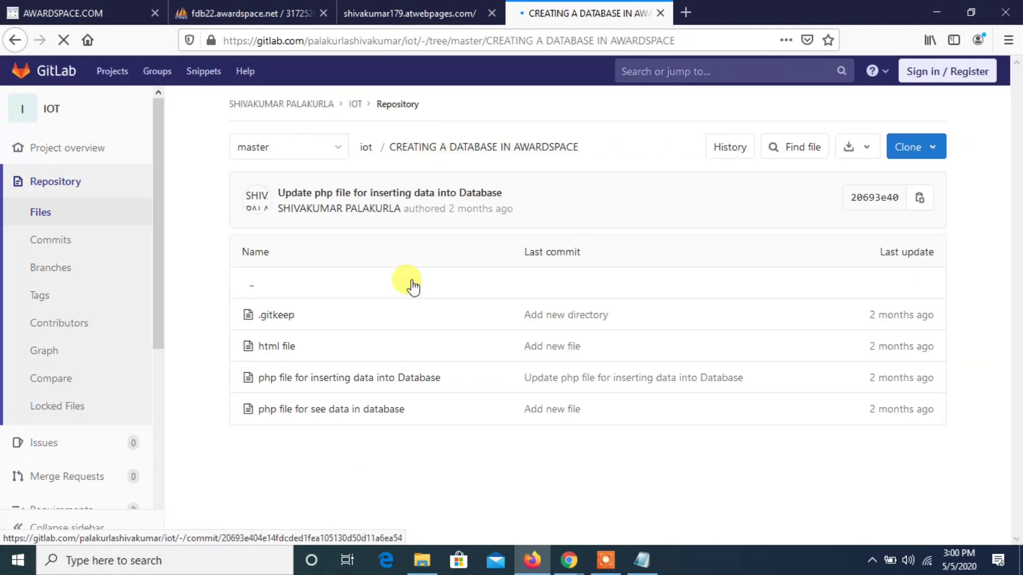
- Copy the contents of GitLab's "php file for see data in database" and open c.php for editing in the AwardSpace file manager
click(345, 409)
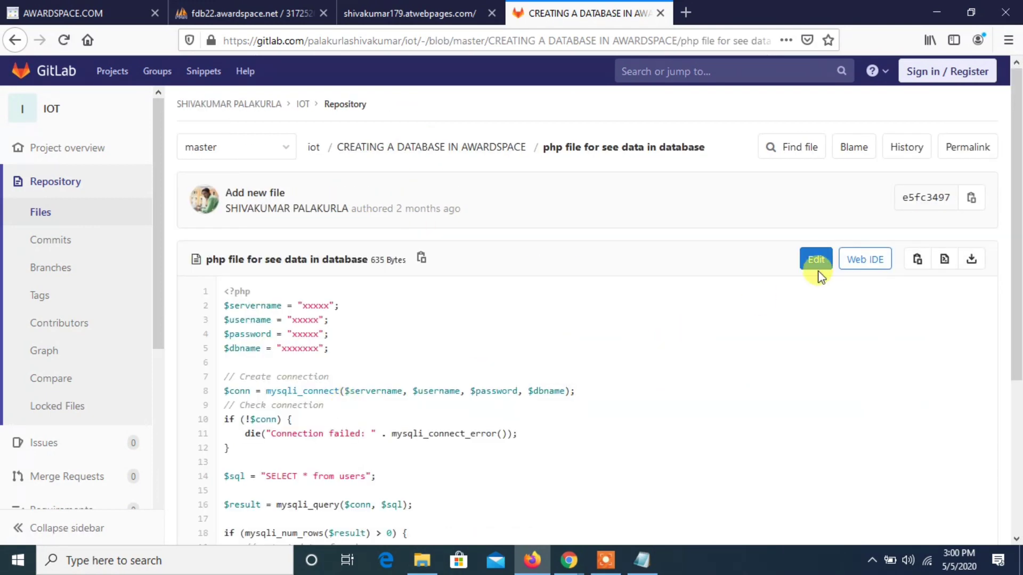
click(917, 261)
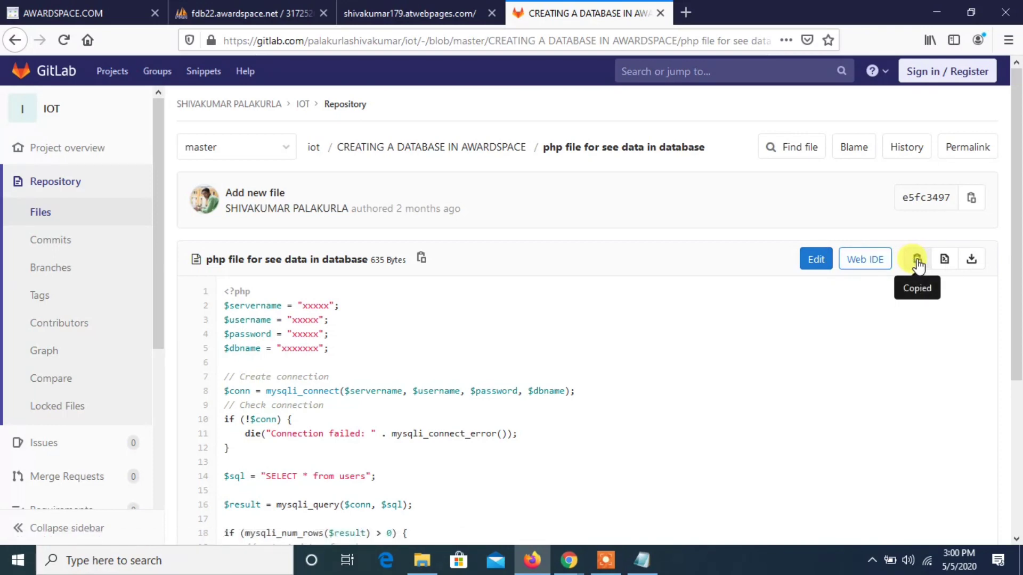
click(69, 11)
click(268, 378)
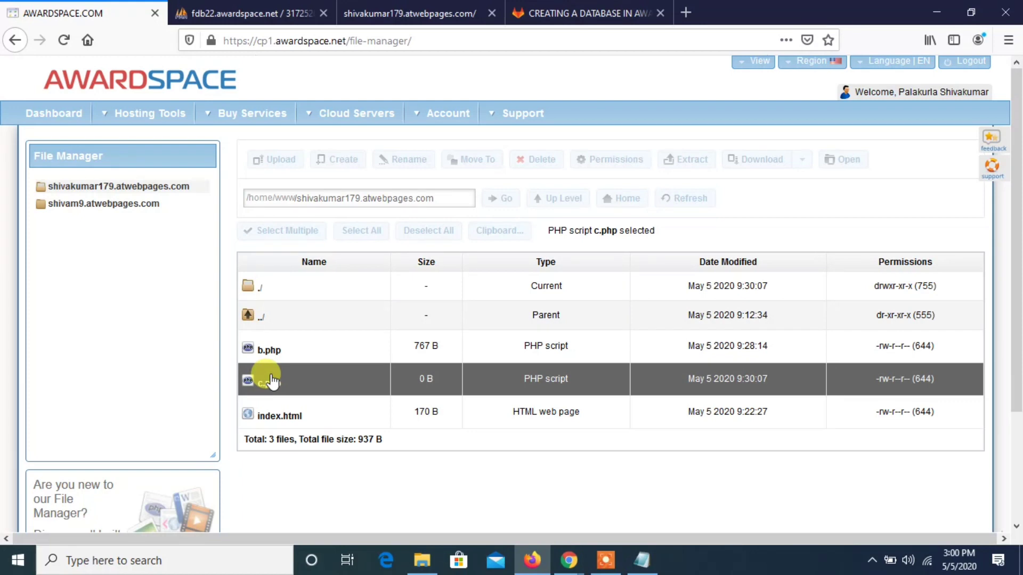
double_click(270, 379)
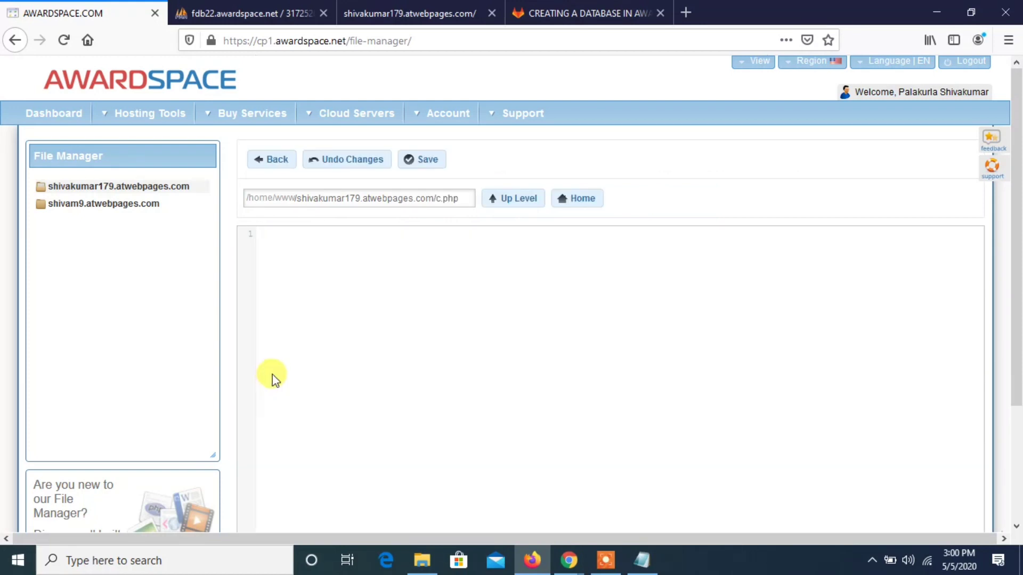
click(347, 359)
key(ctrl+v)
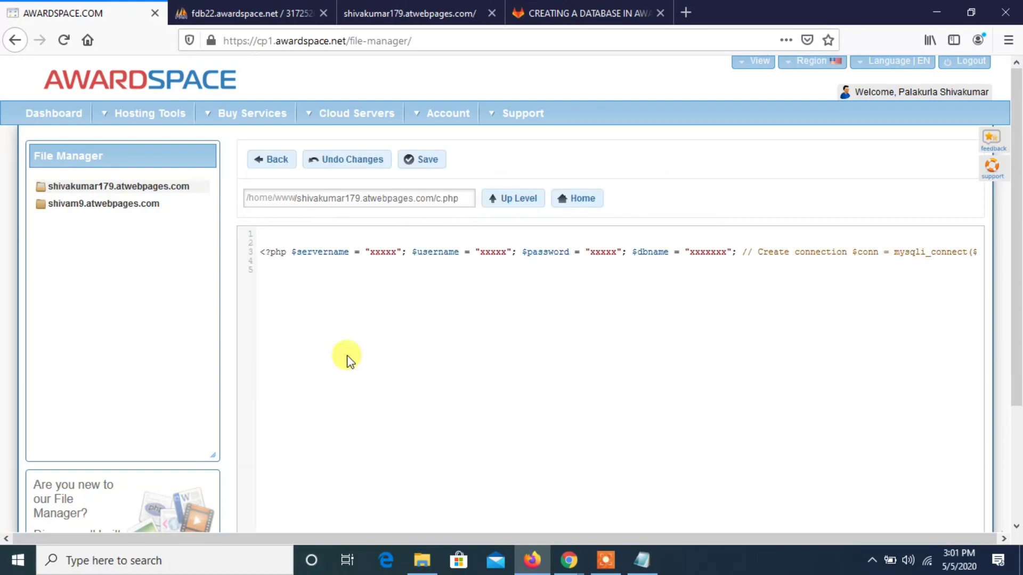
key(ctrl+z)
key(ctrl+a)
click(347, 358)
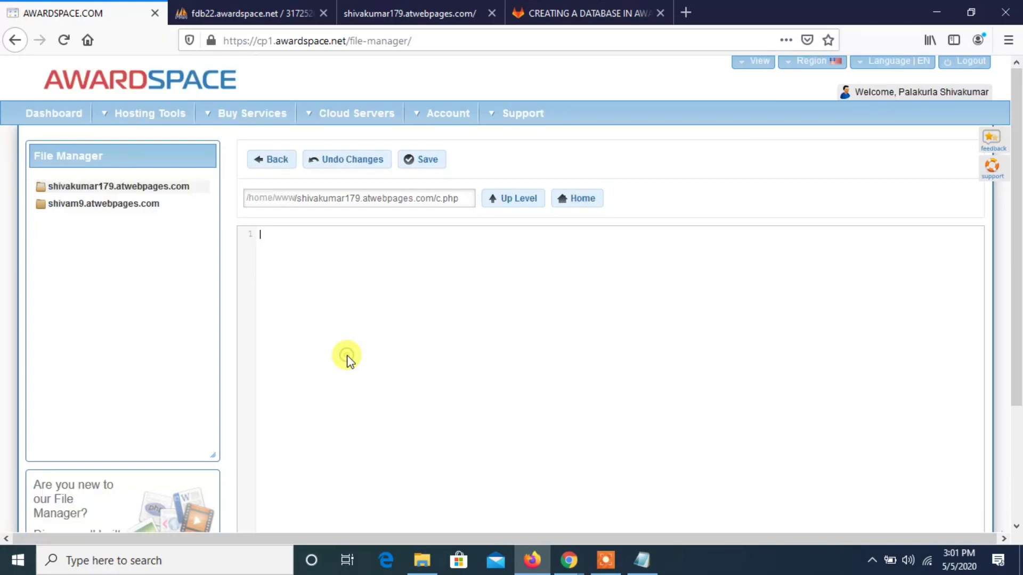
- Copy the script's code lines directly from the GitLab file view, paste them into c.php and save it
click(523, 6)
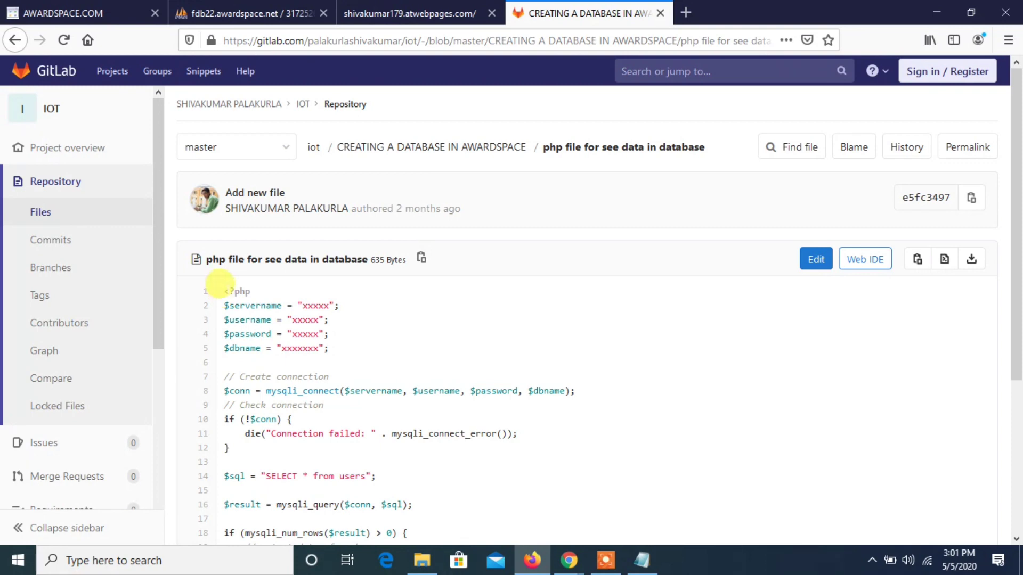
drag(224, 291, 325, 519)
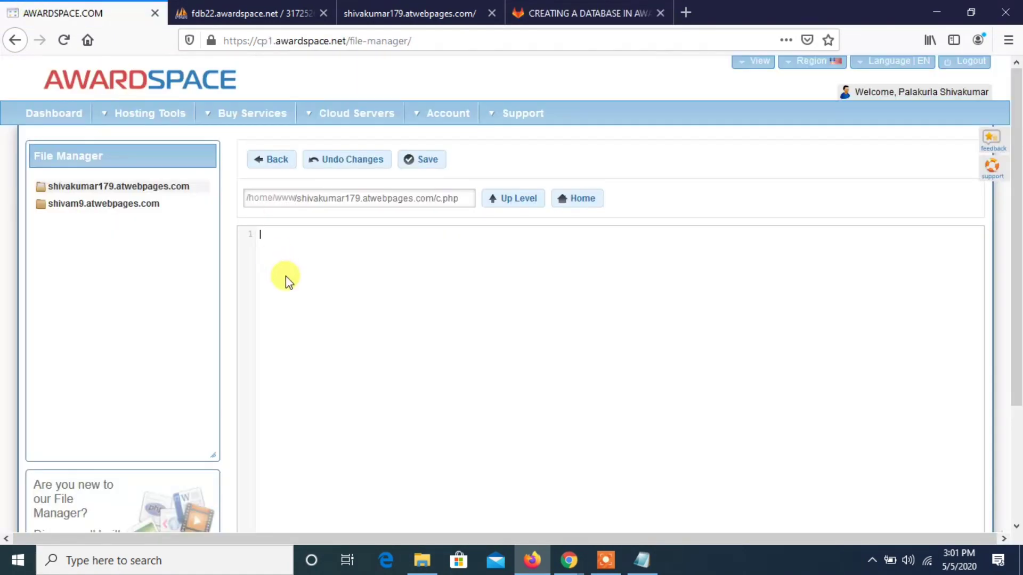
key(ctrl+v)
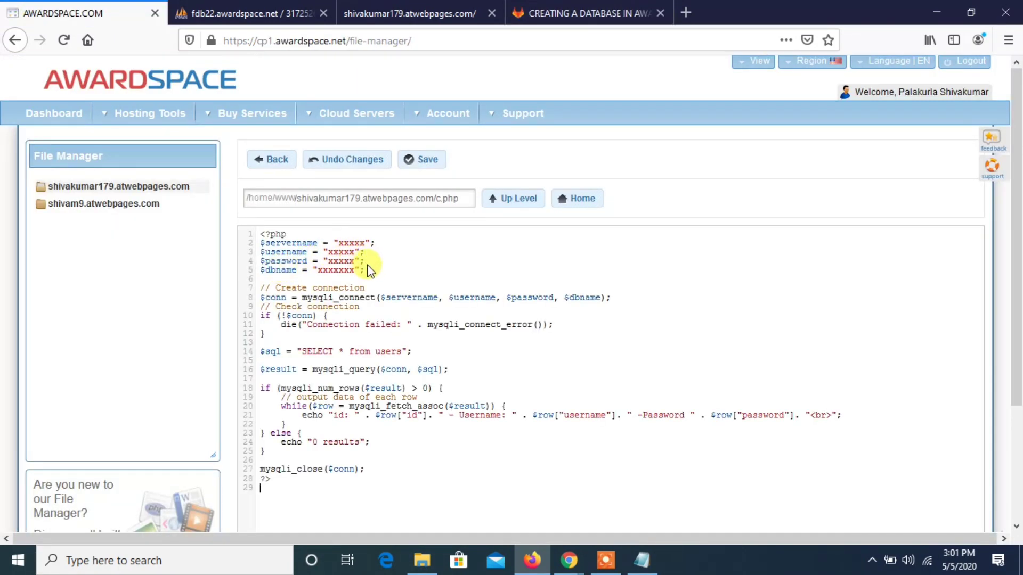
drag(365, 270, 257, 230)
click(260, 233)
click(415, 163)
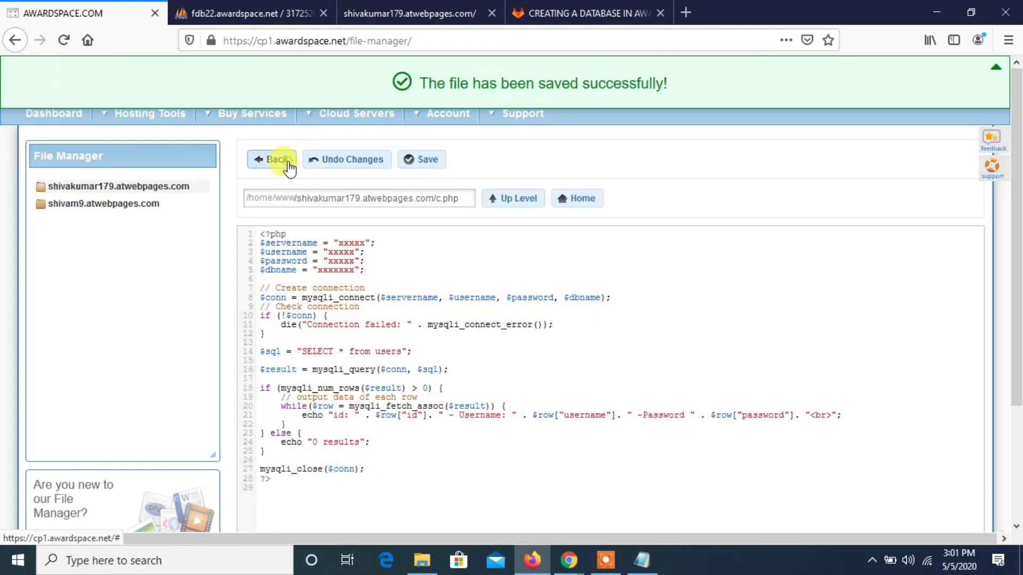
click(287, 163)
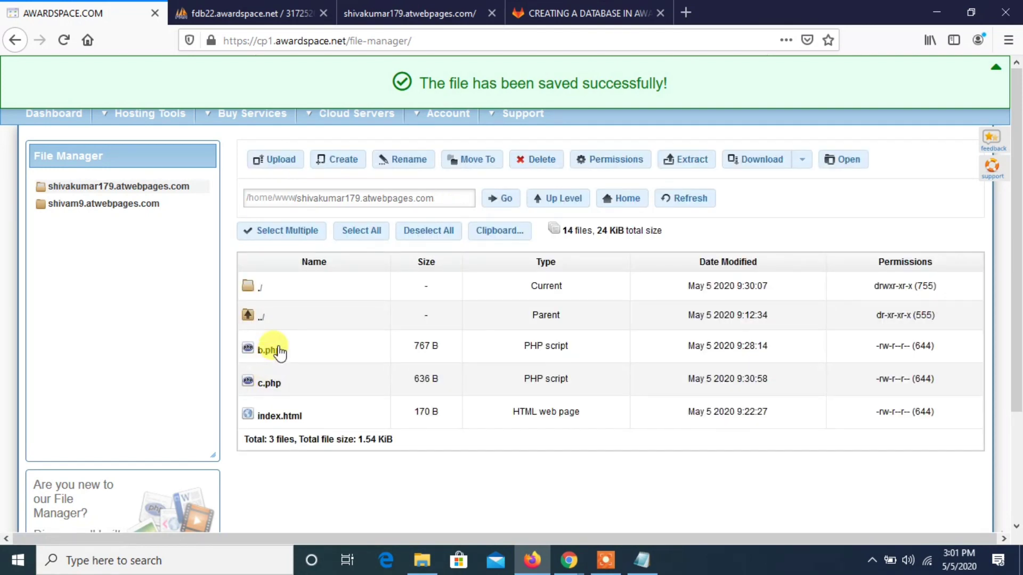
- Open b.php and copy its first five lines, from the opening PHP tag through the $dbname line
click(275, 350)
double_click(276, 350)
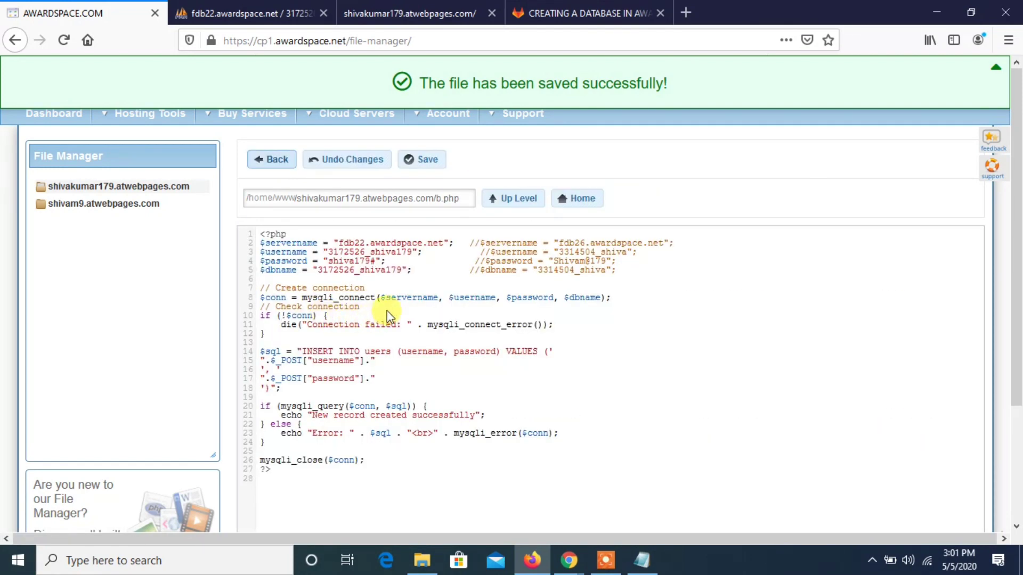
click(629, 275)
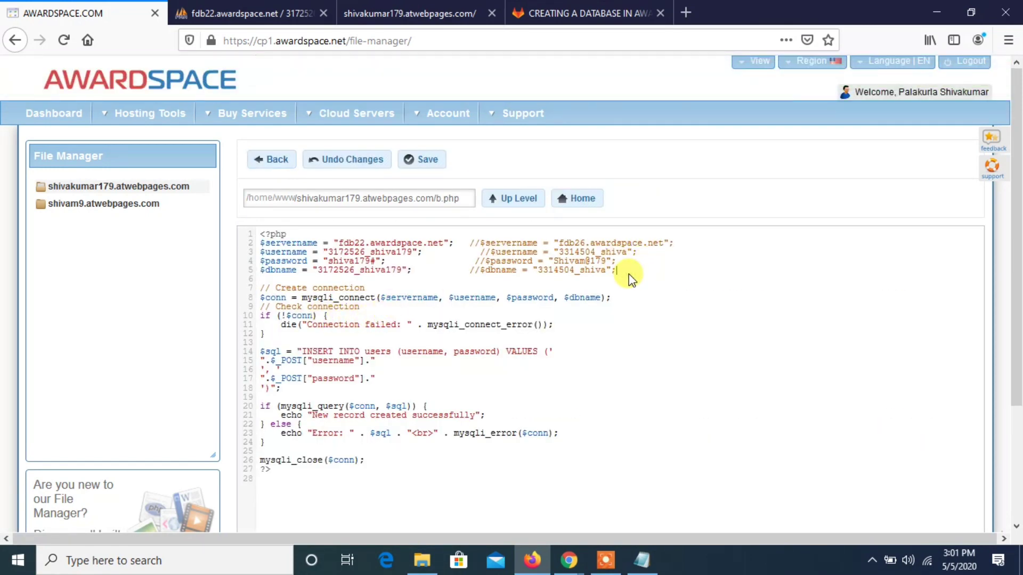
key(shift+Up)
key(shift+Up)
key(shift+Up)
key(shift+Up)
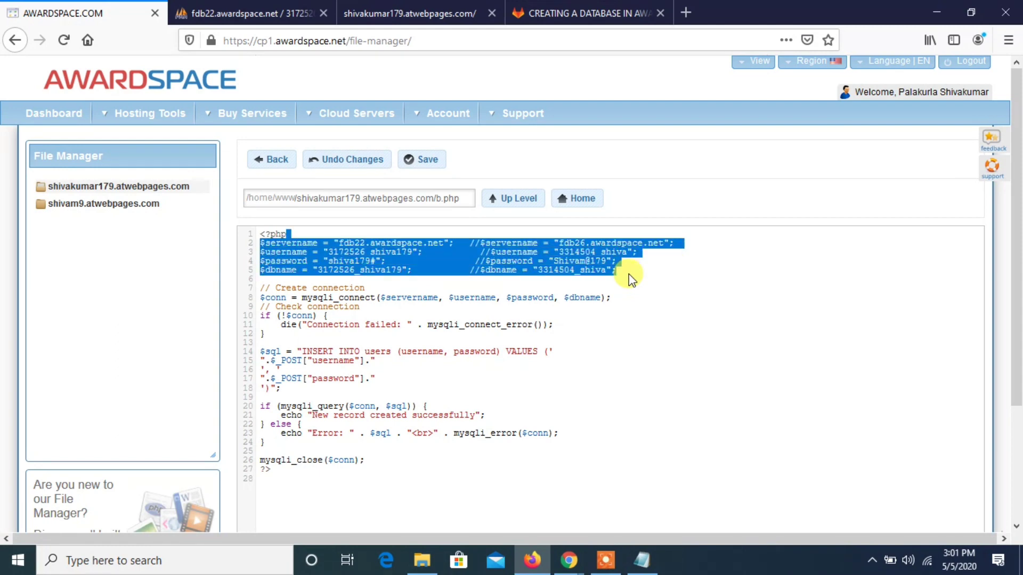
key(shift+Left)
key(shift+Left)
key(shift+Left)
key(ctrl+c)
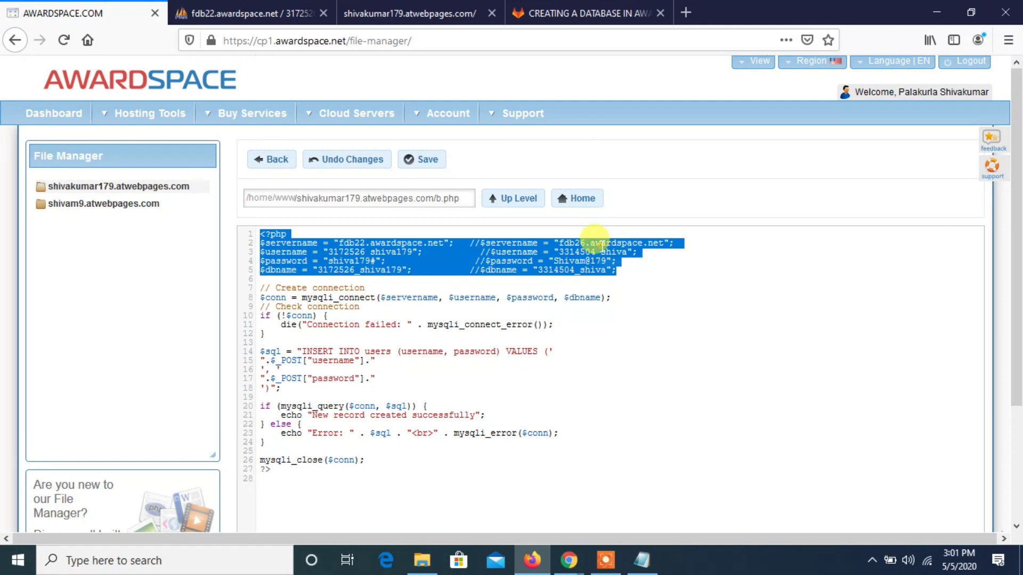
right_click(596, 239)
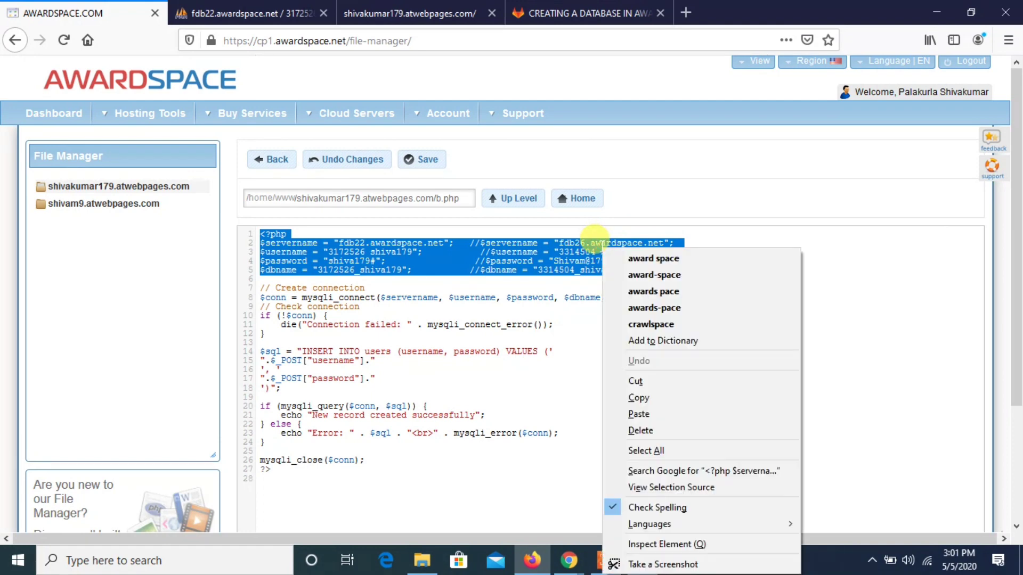
click(643, 398)
- Replace the first five lines of c.php with the copied server name, username, password and database name lines, and save the file
click(262, 160)
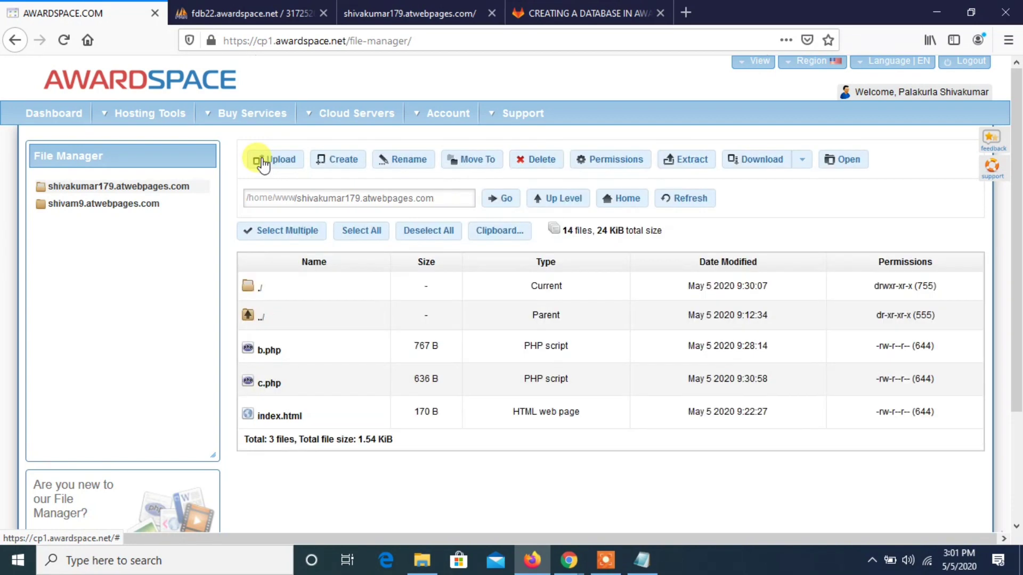
double_click(272, 379)
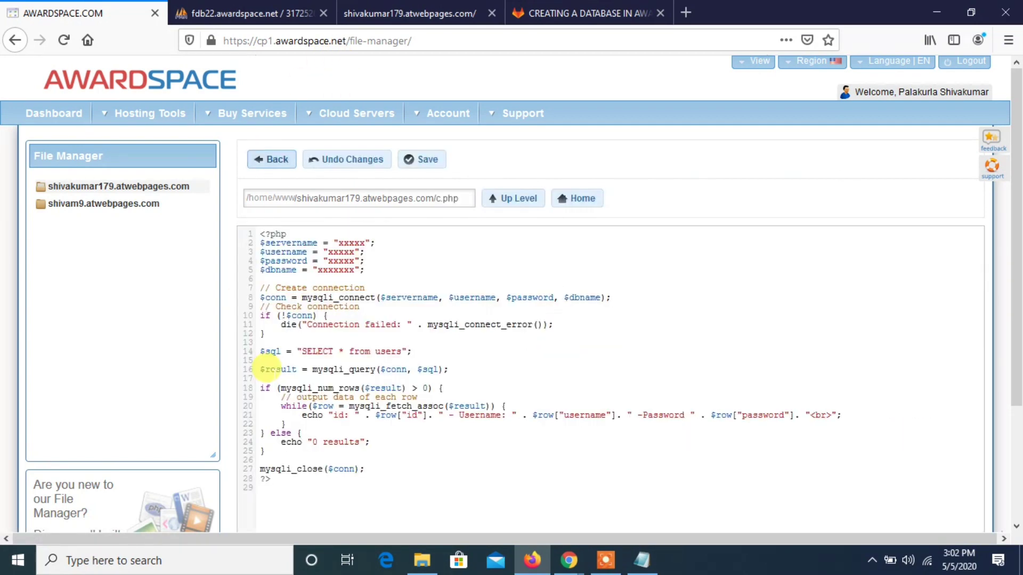
click(374, 271)
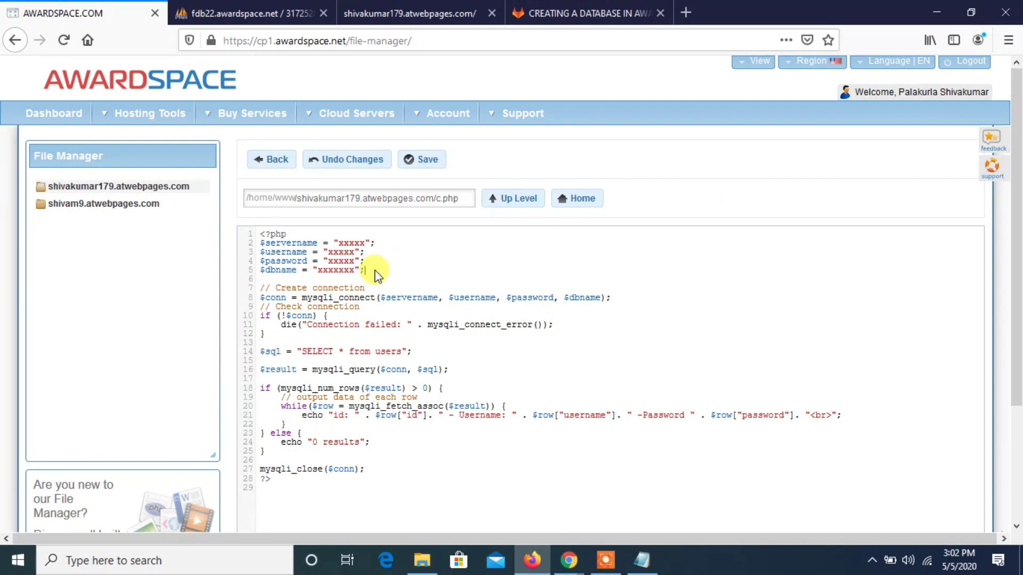
key(shift+Up)
key(shift+Up)
key(shift+Up)
key(shift+Up)
key(shift+Home)
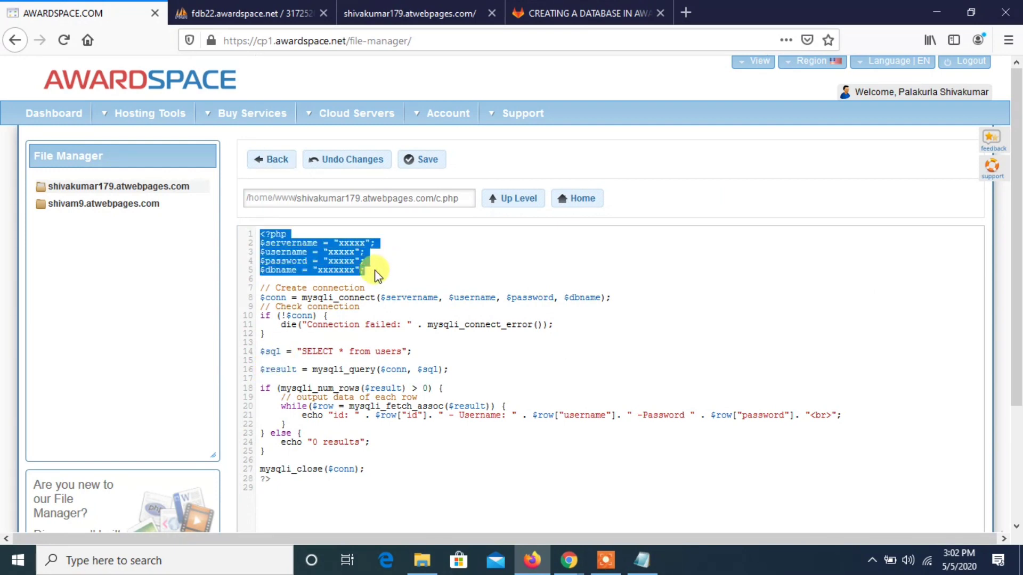
key(BackSpace)
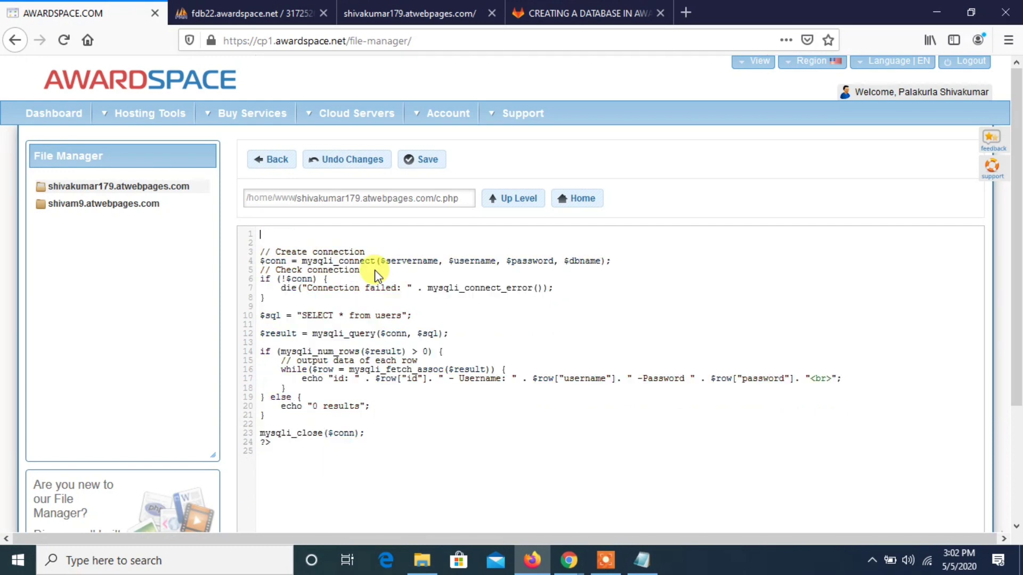
right_click(329, 235)
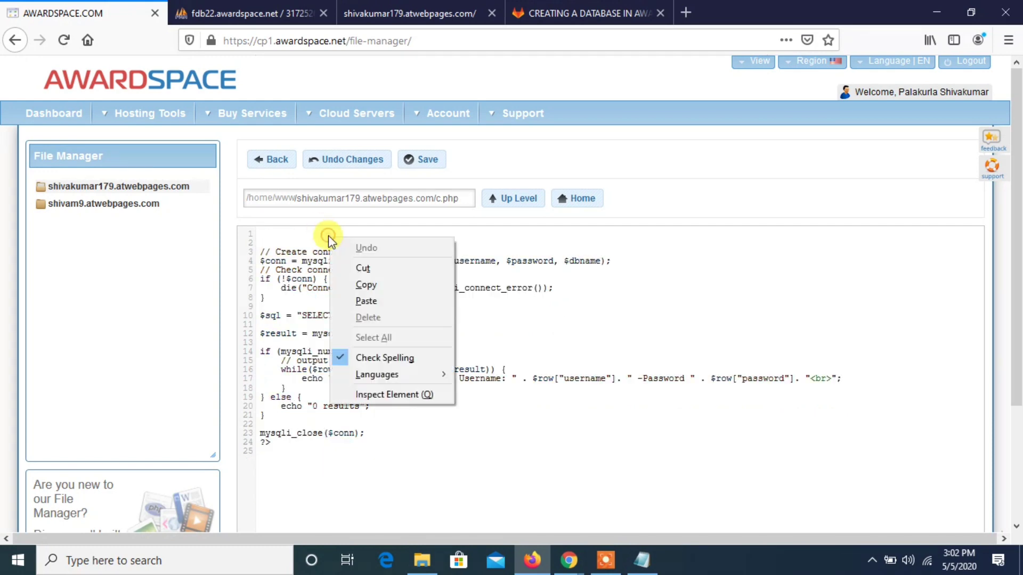
click(358, 300)
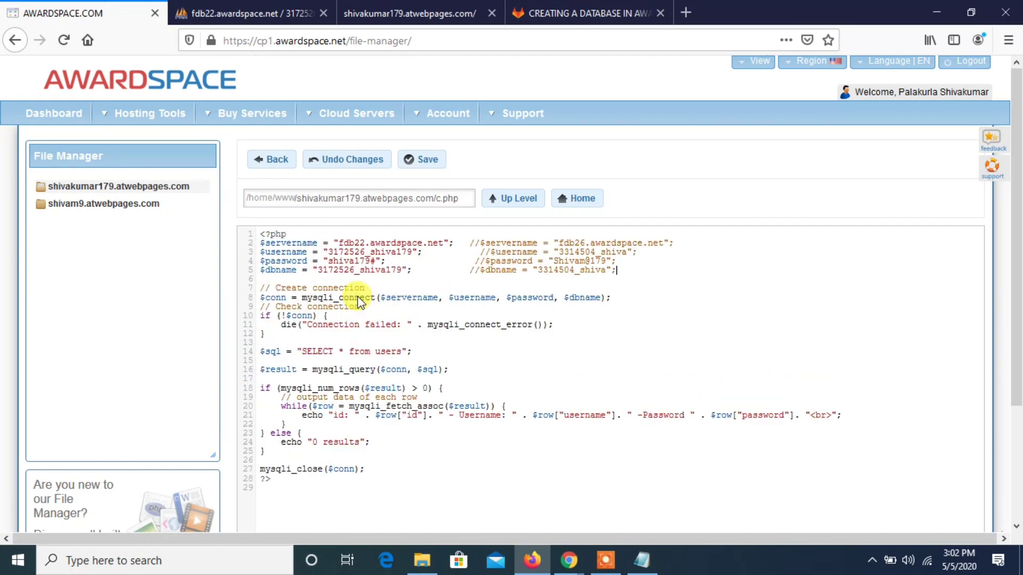
click(432, 162)
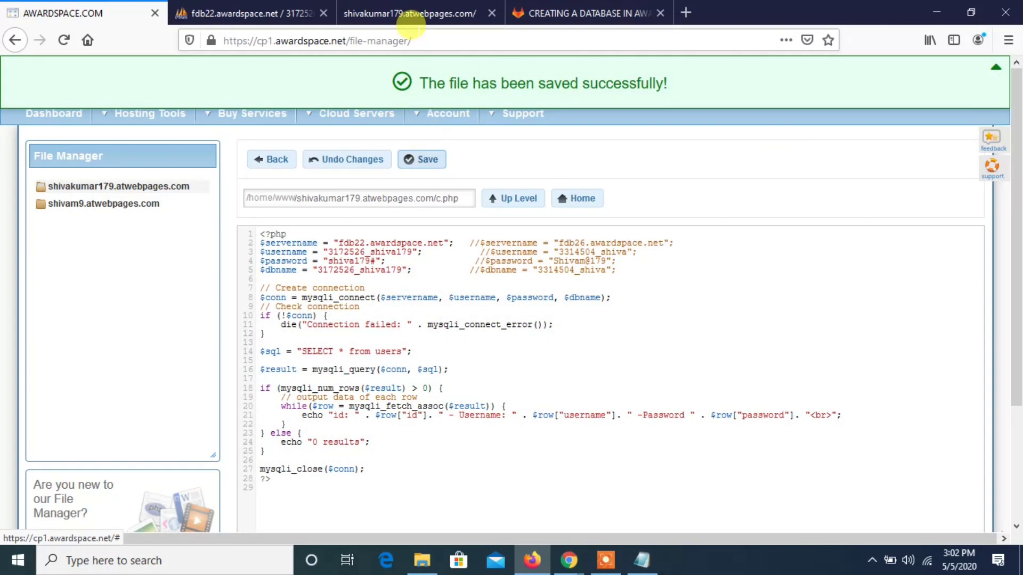
- Reload the website's registration form, enter a username and the account password, and register the user
click(419, 7)
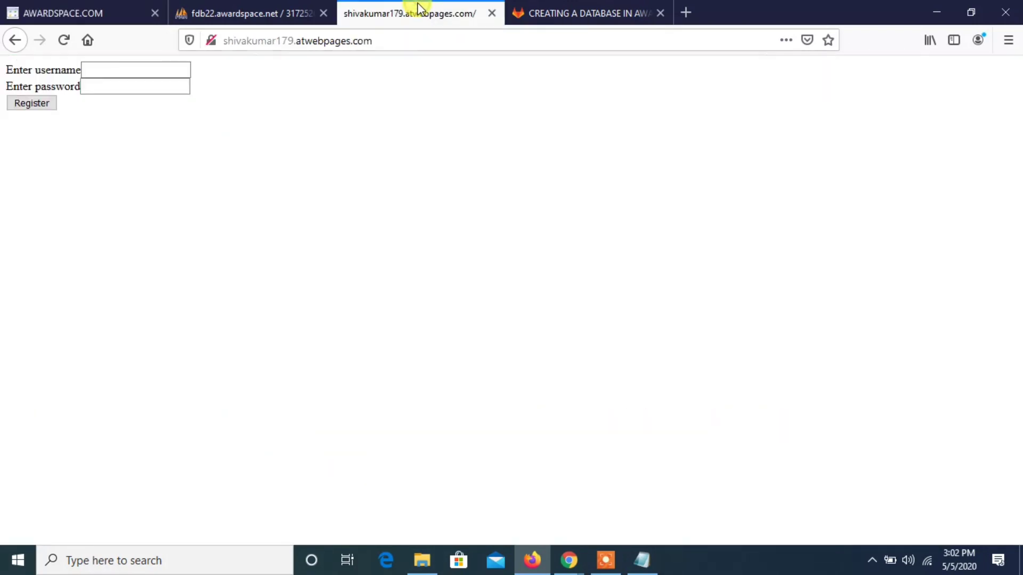
click(64, 40)
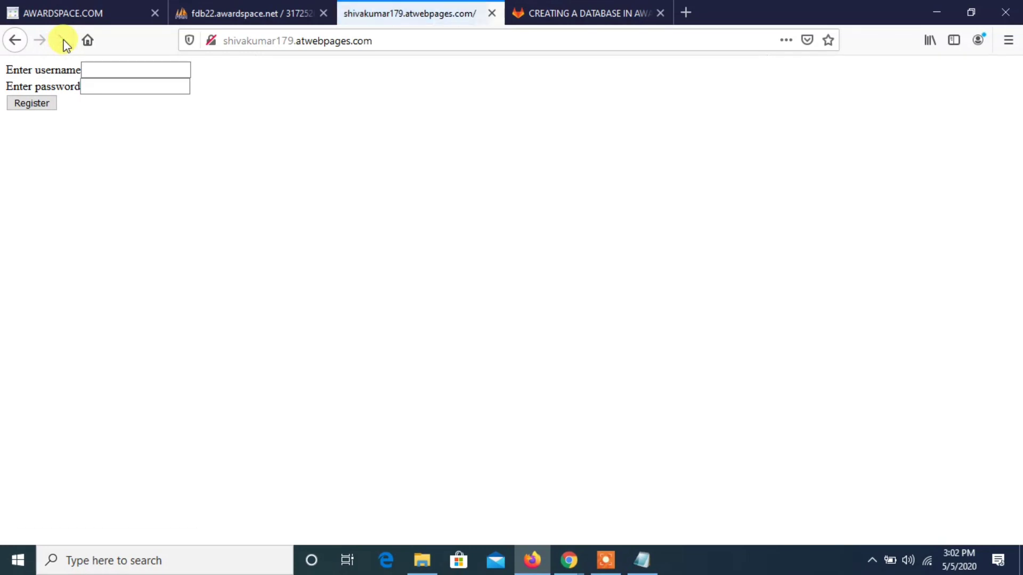
click(88, 64)
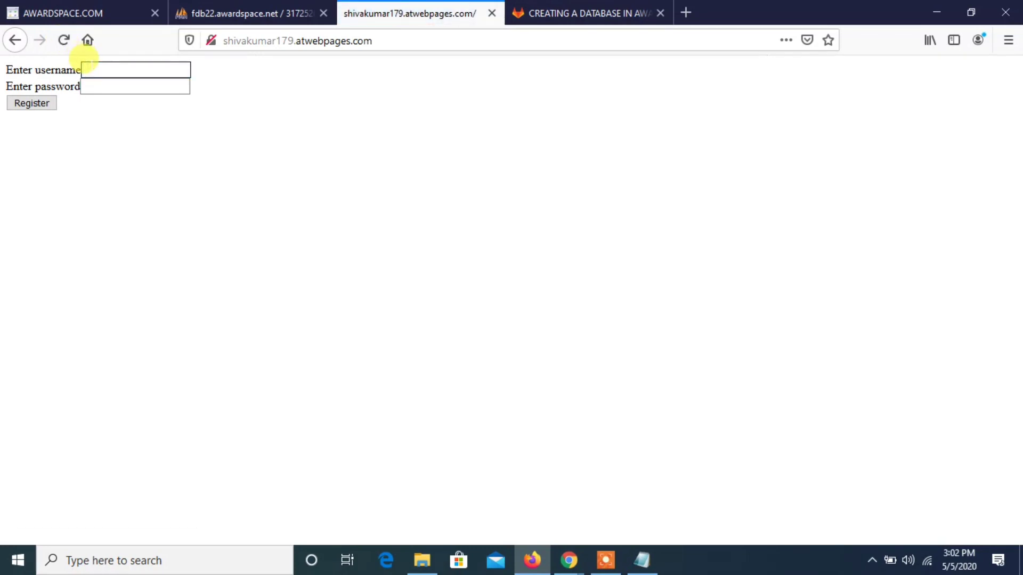
text(shiva)
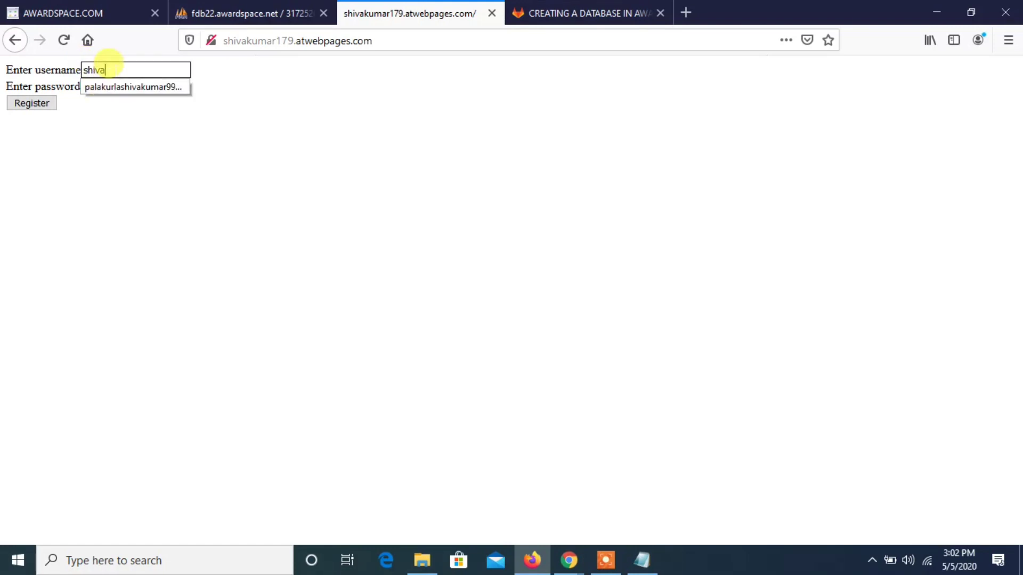
text(kumar)
click(104, 85)
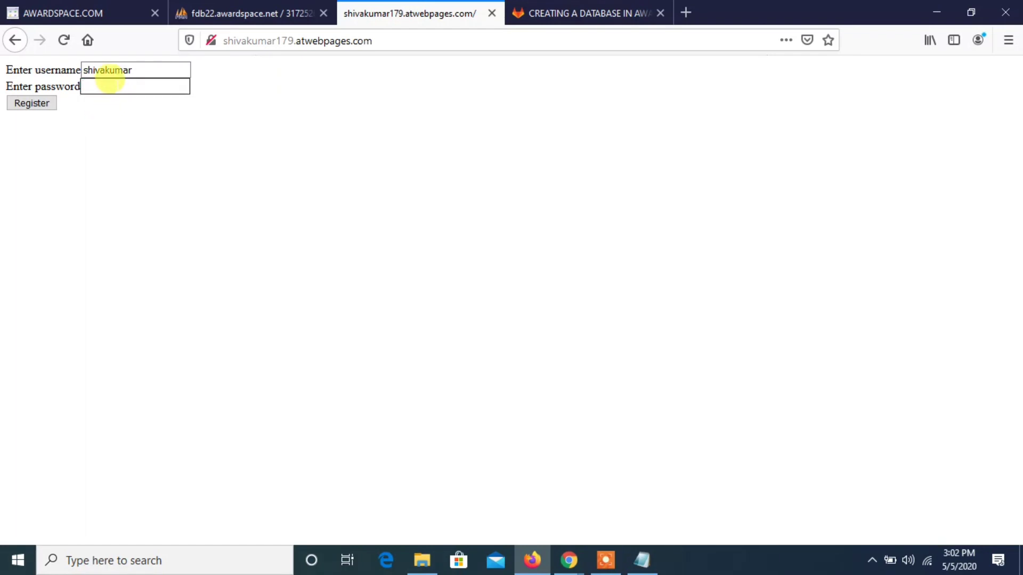
text(123456789)
click(31, 102)
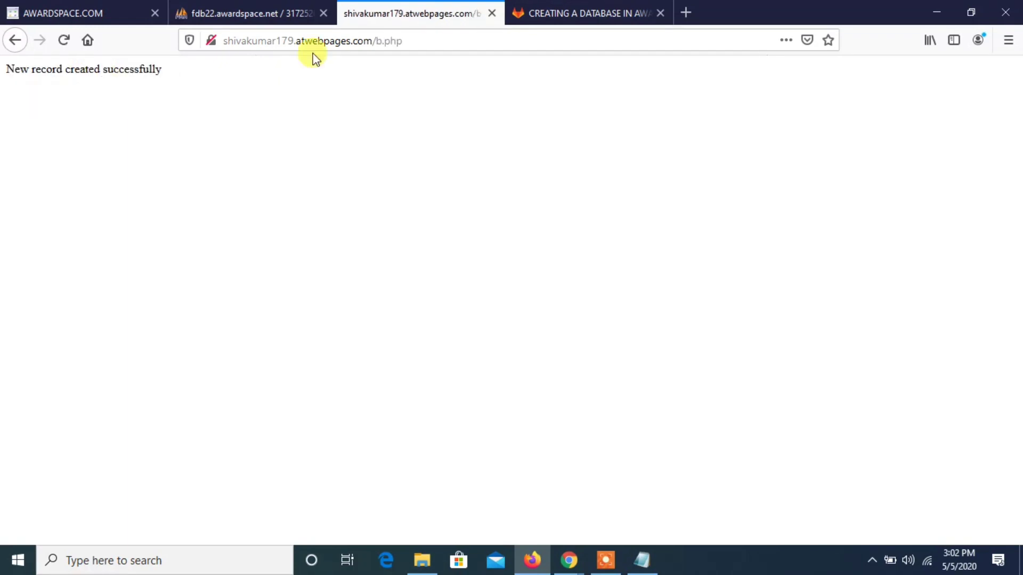
- Check the registration message, then refresh the users table in phpMyAdmin and examine the new row's username and password
triple_click(160, 69)
double_click(159, 69)
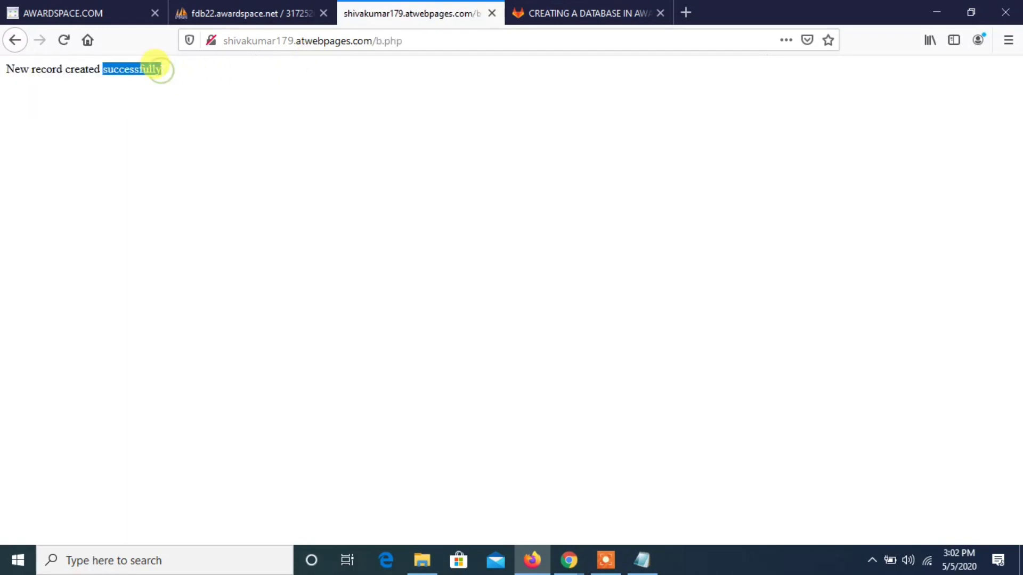
click(210, 12)
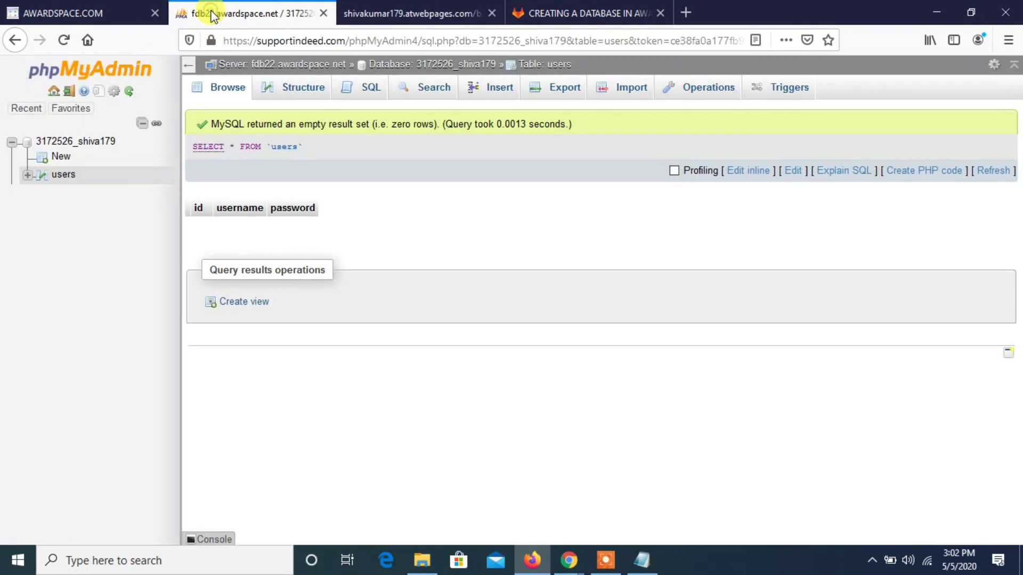
click(64, 41)
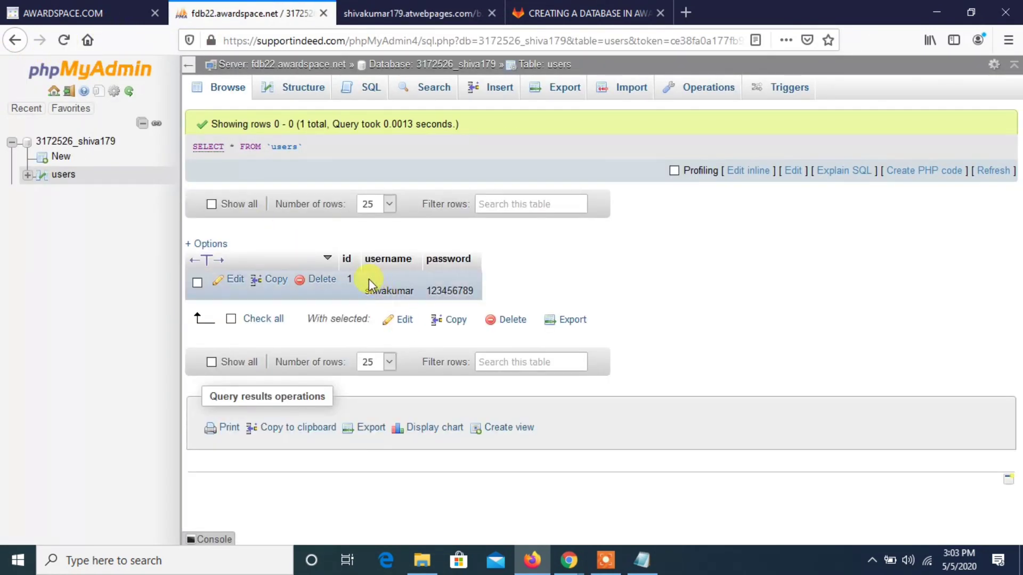
double_click(382, 289)
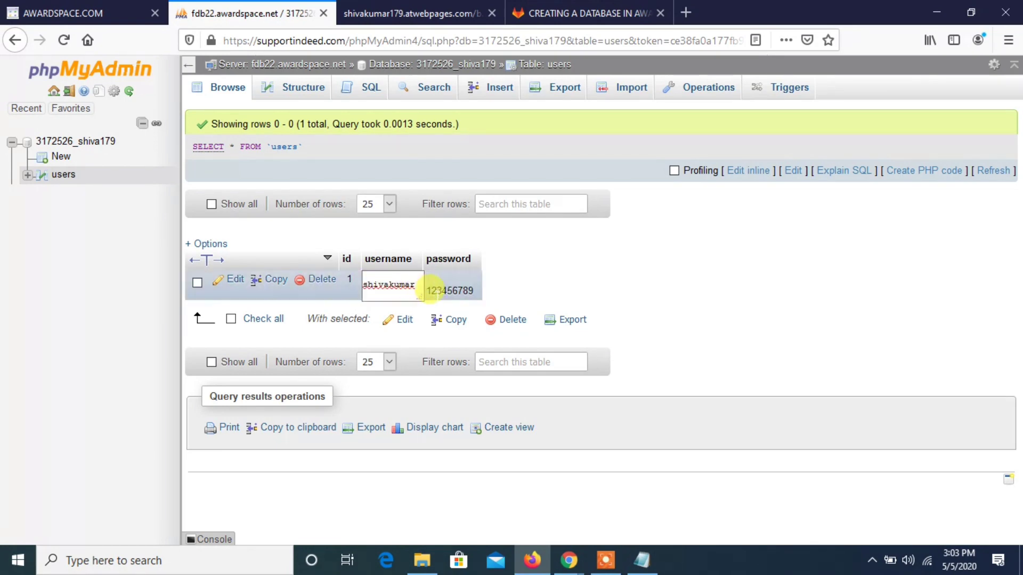
double_click(450, 288)
click(548, 290)
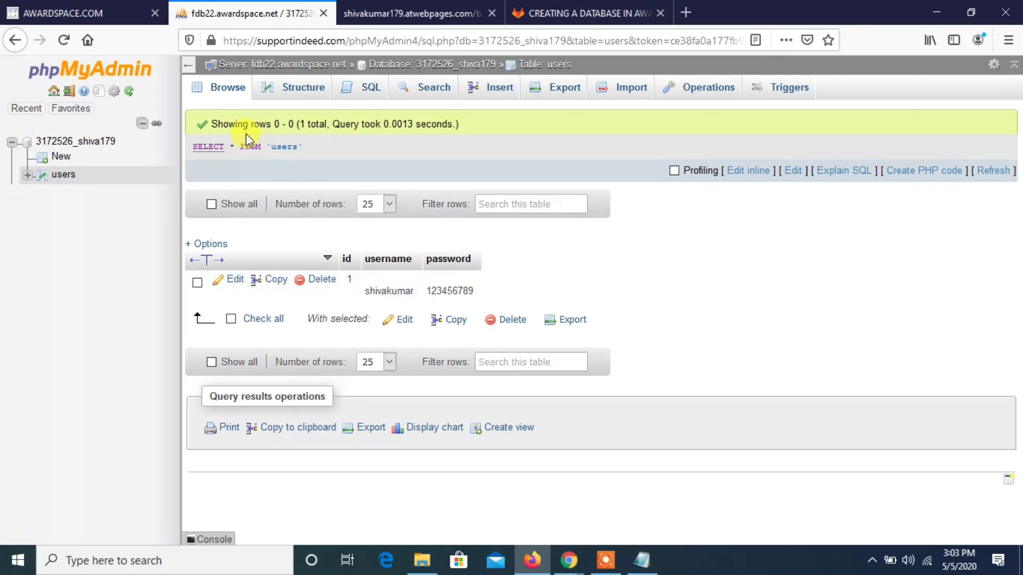
- Open index.html in the AwardSpace file manager and add an empty anchor tag with href "c.php" below the closing form tag
click(132, 7)
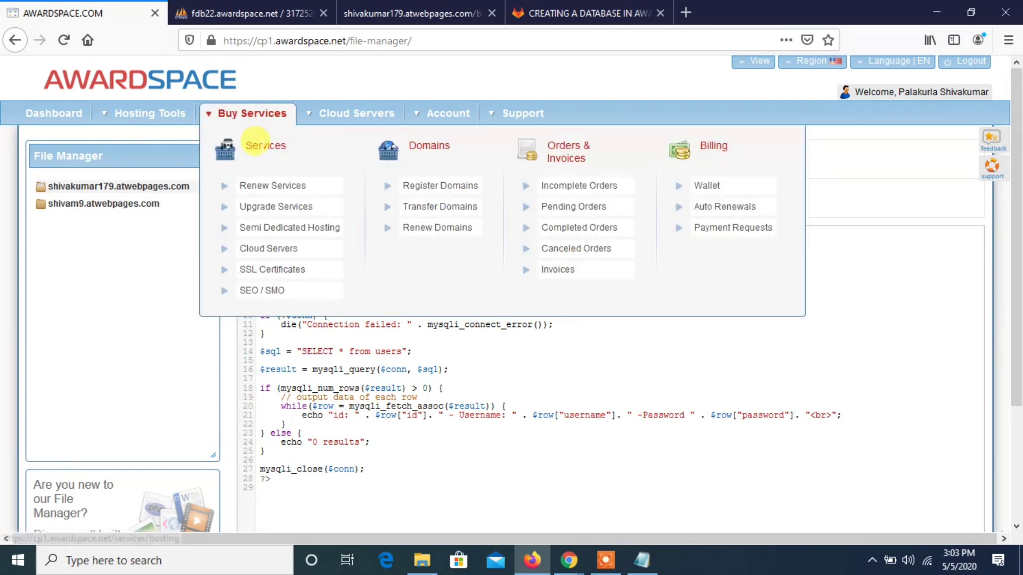
click(261, 158)
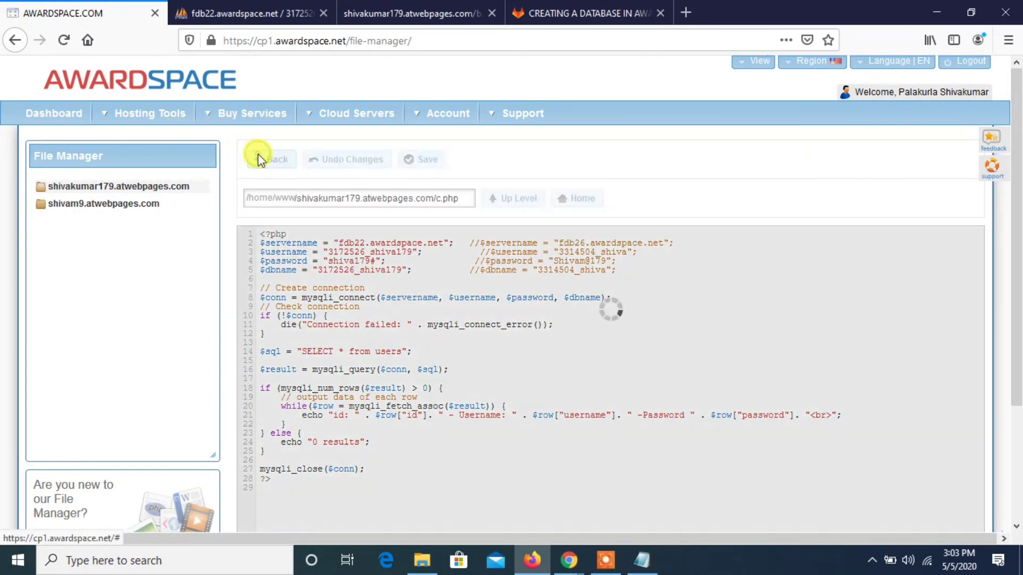
click(267, 411)
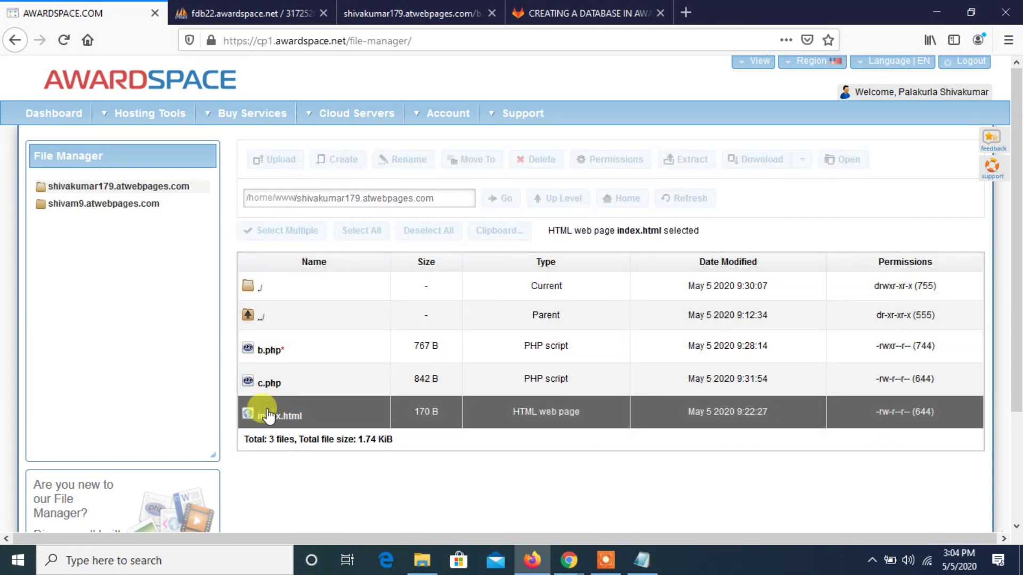
double_click(268, 414)
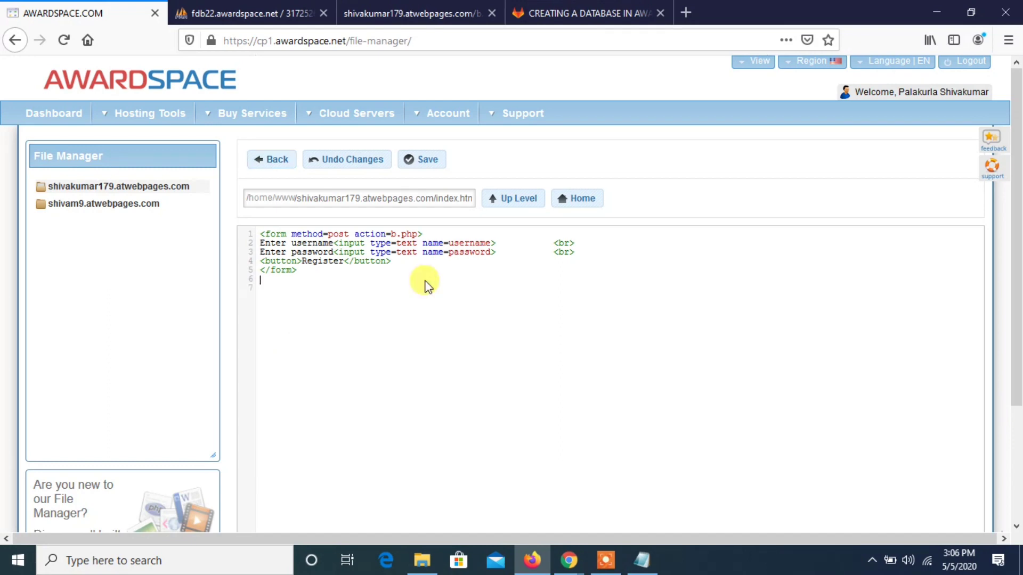
text(<a href=""></a>)
text(c.php)
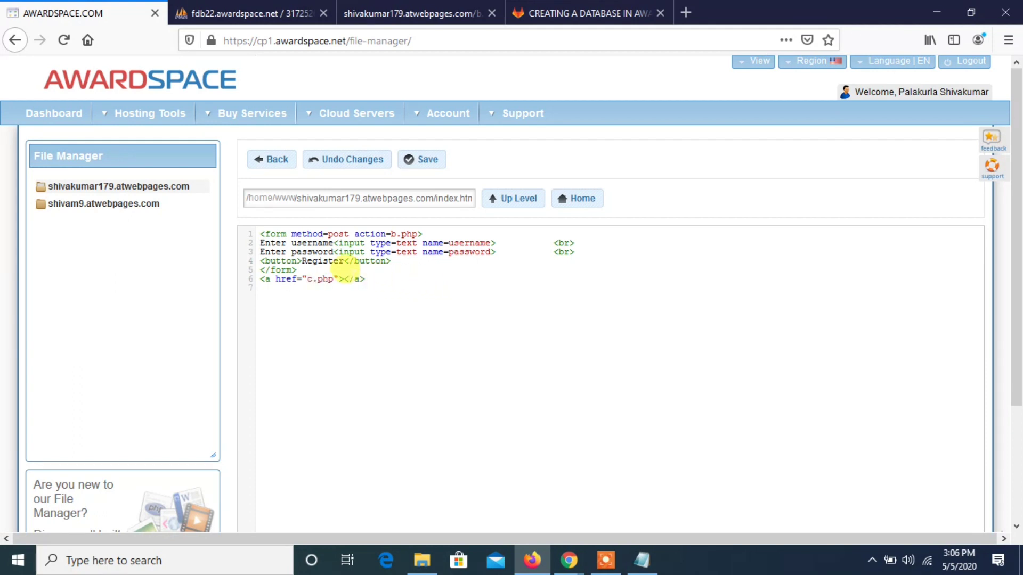
- Give the c.php link the text "Click here to see database details" and save index.html
click(344, 276)
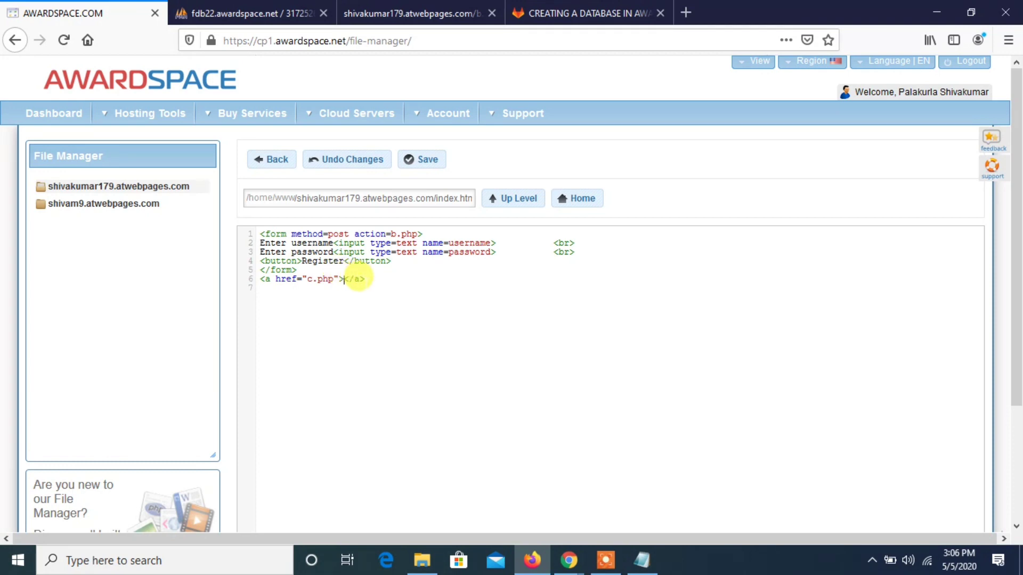
text(Click )
text(here to )
text(see)
text( databa)
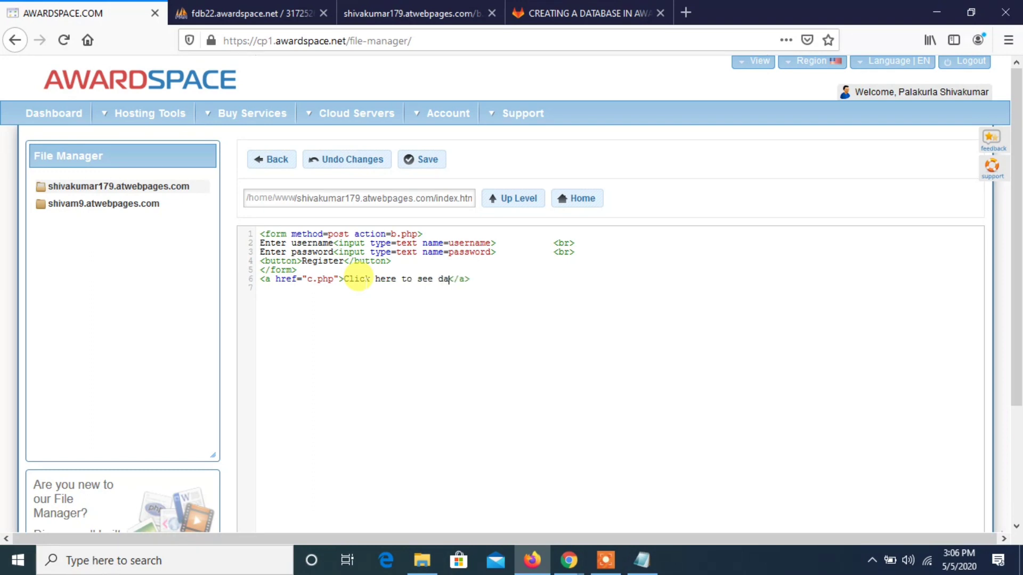
text(se details)
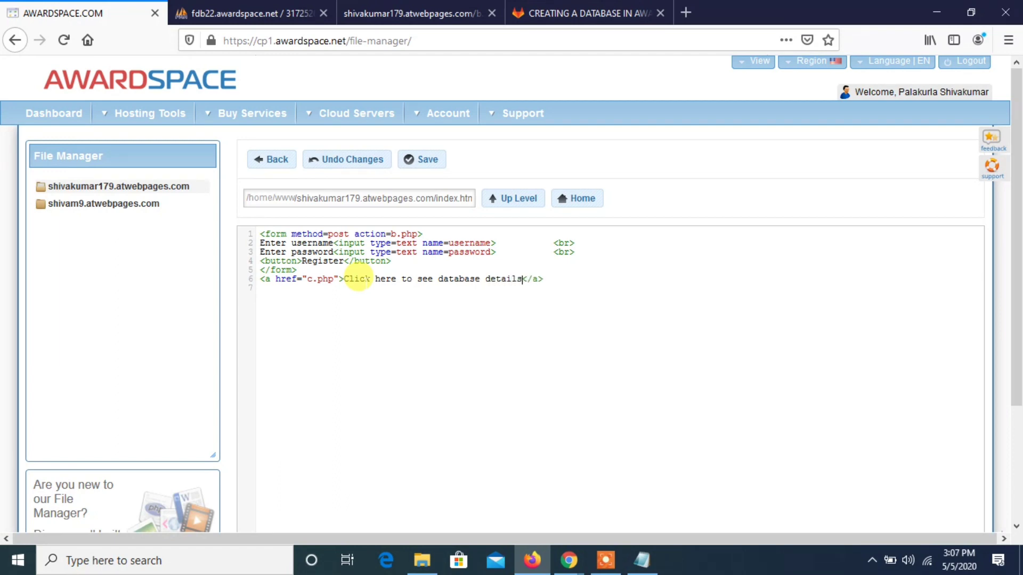
click(410, 164)
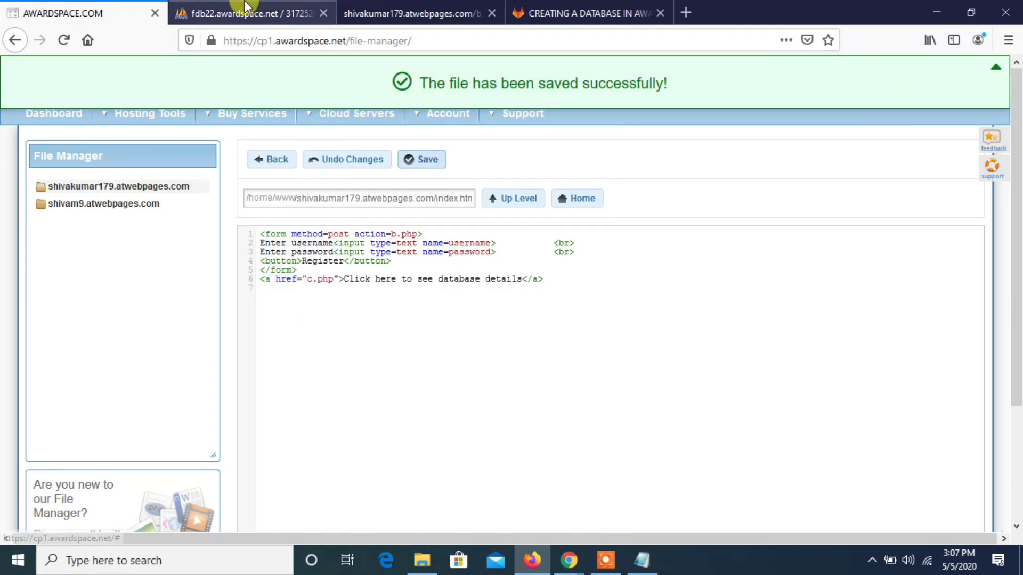
- Switch to the website's b.php result page and go back to the registration form
click(246, 7)
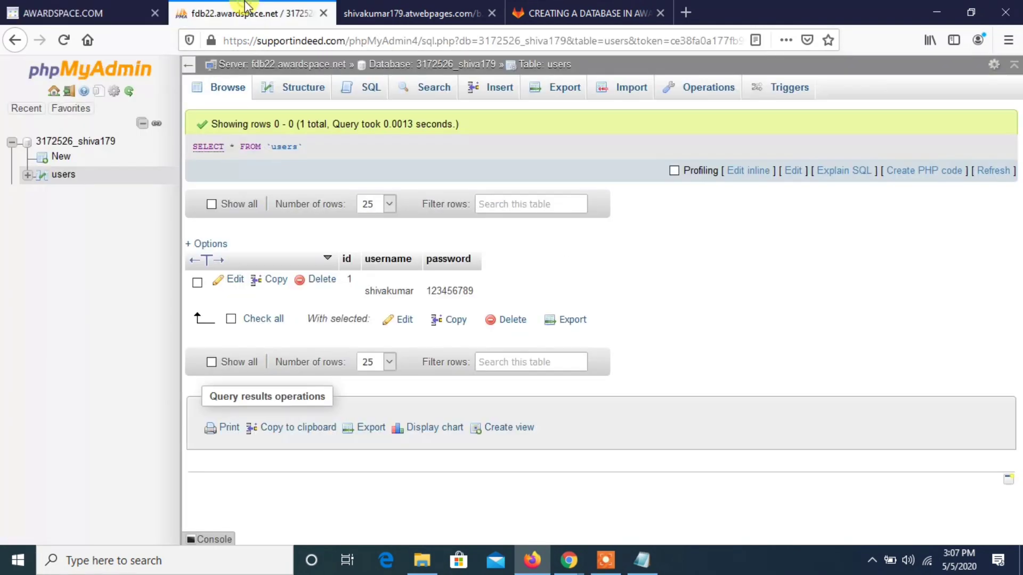
drag(80, 13, 302, 6)
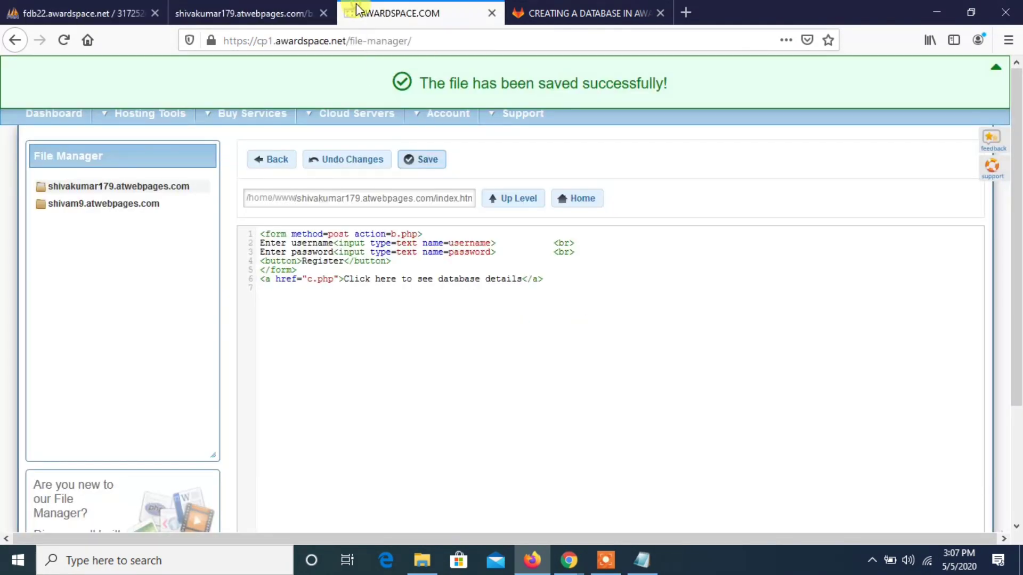
click(302, 7)
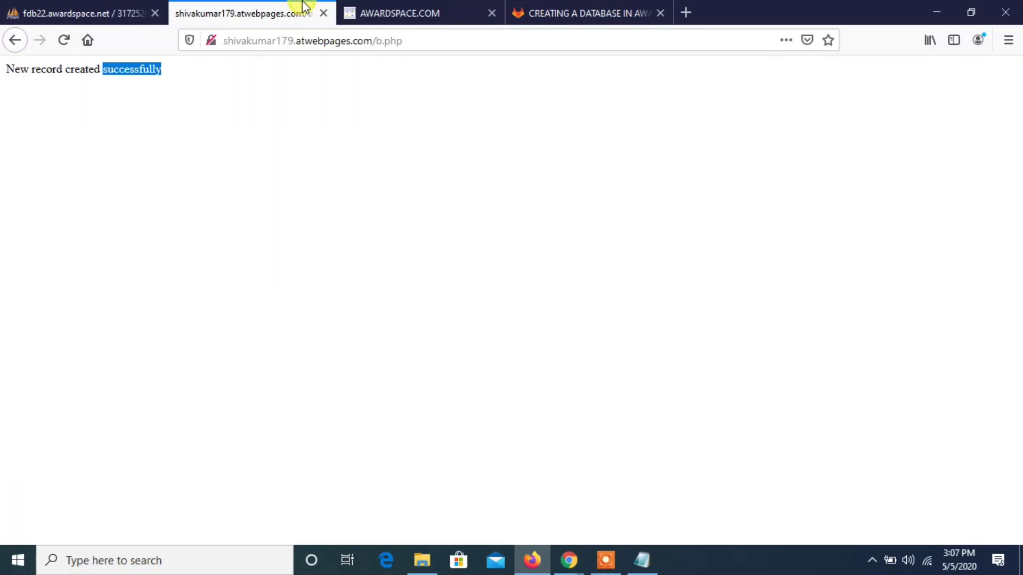
click(65, 42)
click(16, 41)
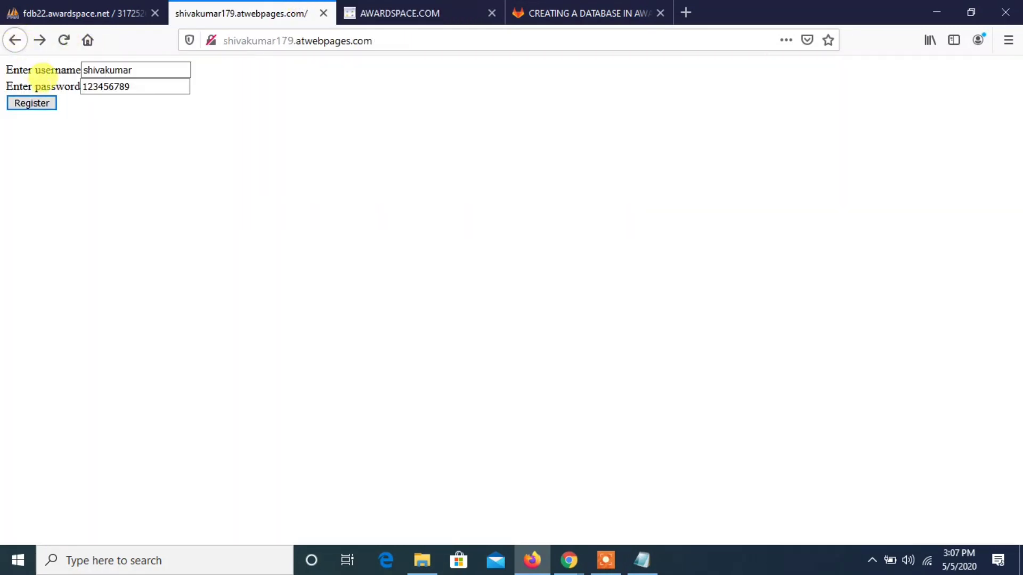
- Replace the username with the suggested e-mail address, enter a new account password, and register the user
click(125, 69)
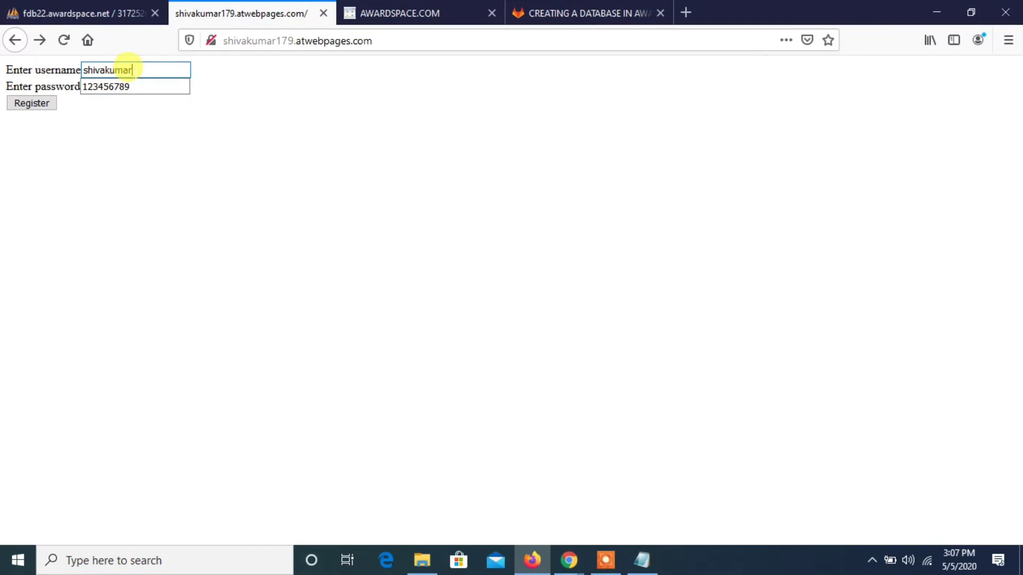
key(BackSpace)
key(BackSpace)
key(Down)
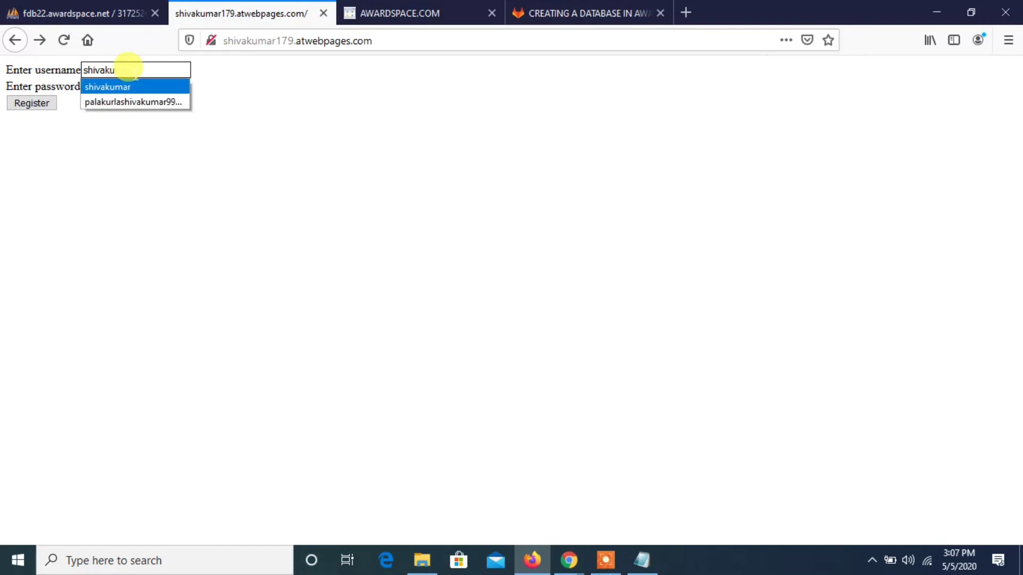
key(Down)
key(Return)
key(Tab)
key(ctrl+a)
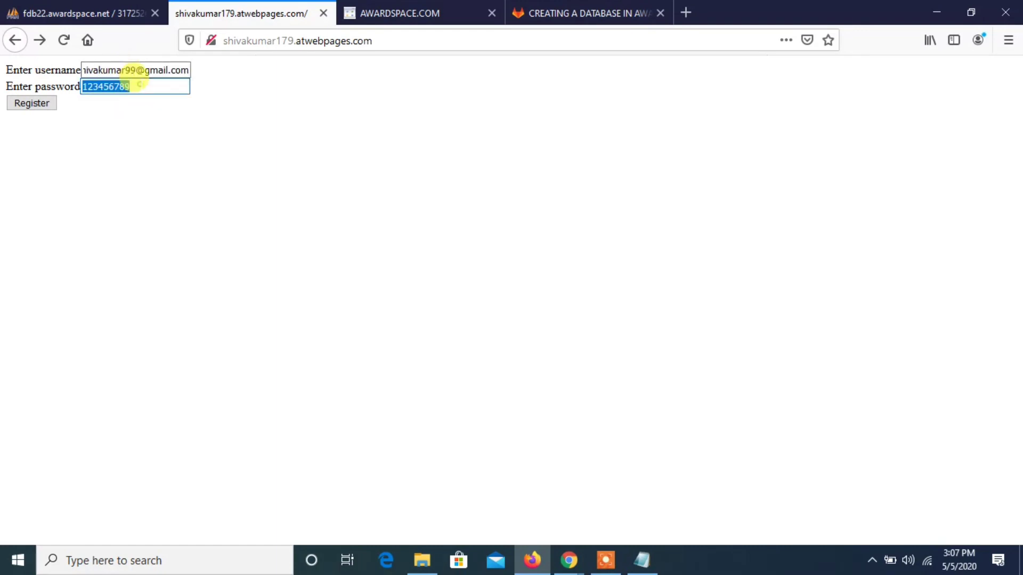
key(BackSpace)
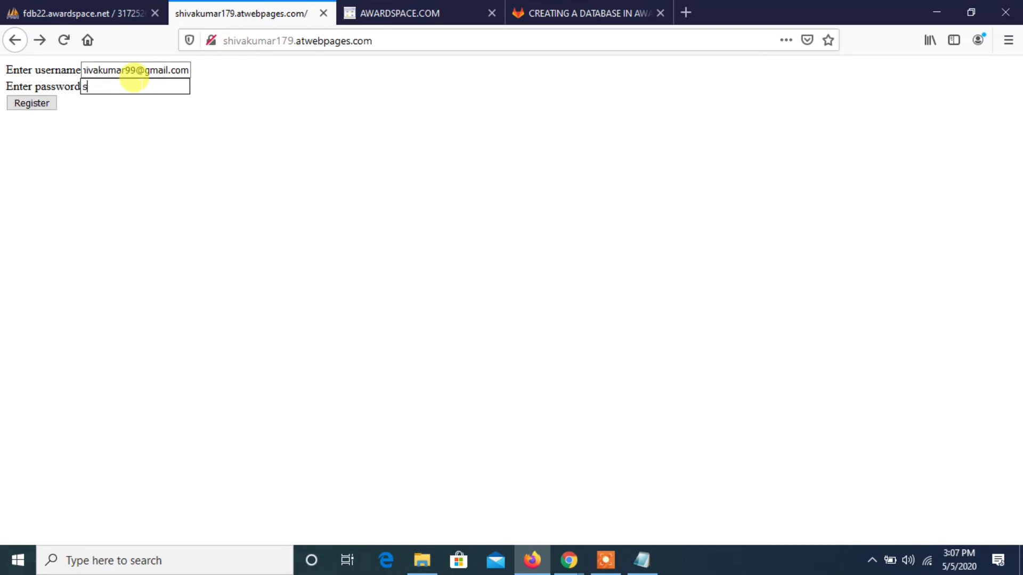
click(49, 103)
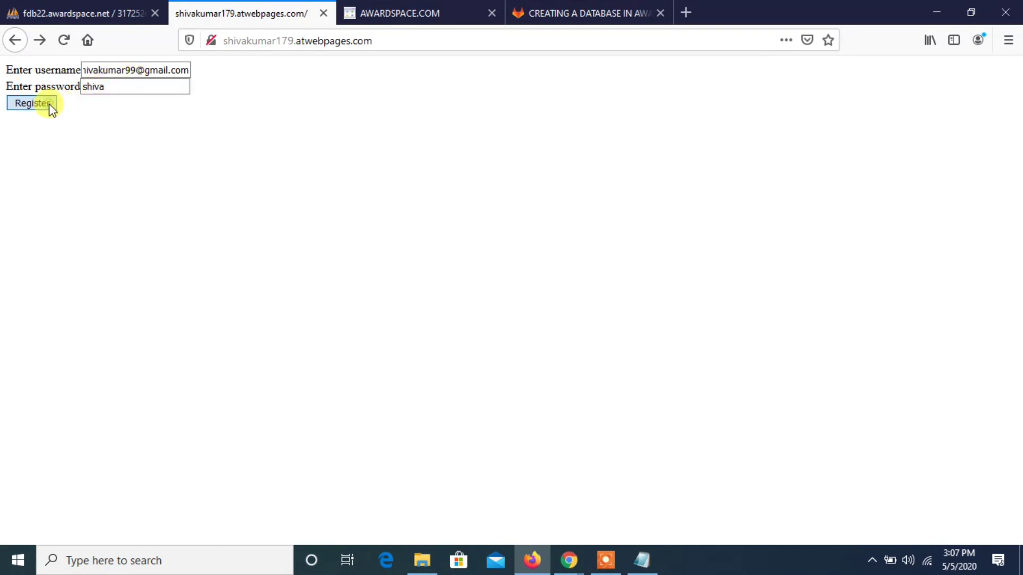